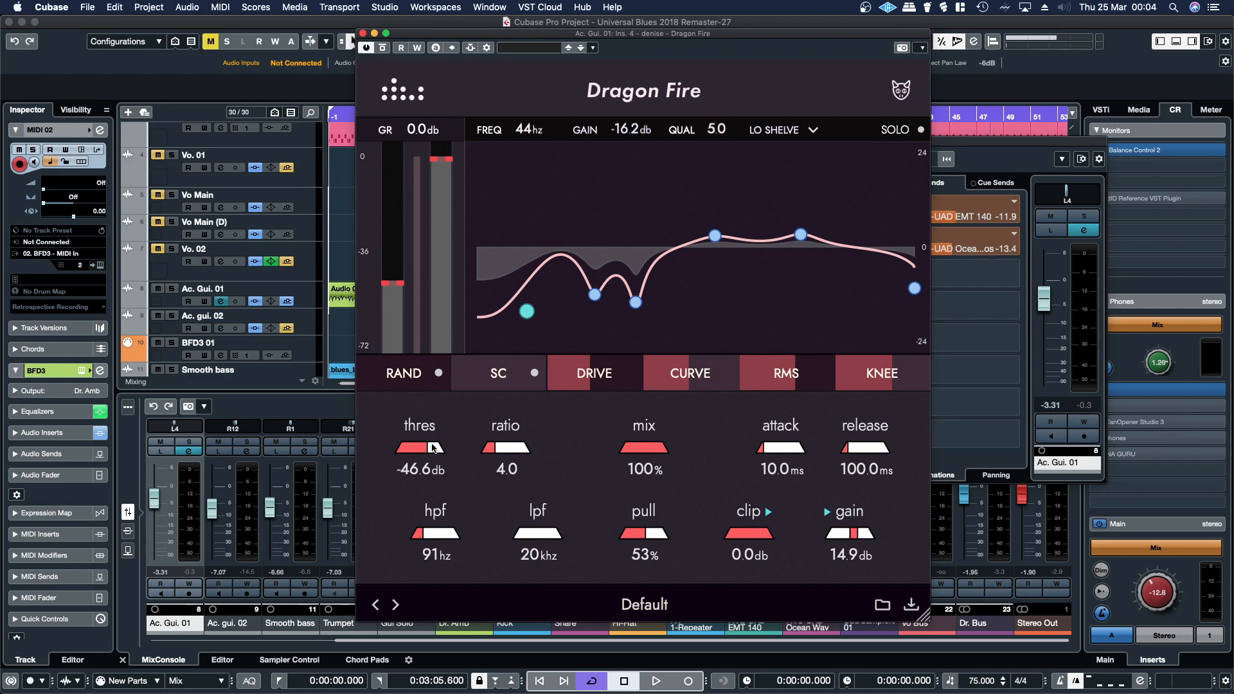
- Set Dragon Fire's threshold to -35.0 dB and its pull to 57%
{"action": "mouse_move", "coordinate": [427, 456]}
{"action": "left_mouse_down"}
{"action": "mouse_move", "coordinate": [425, 466]}
{"action": "mouse_move", "coordinate": [418, 450]}
{"action": "left_mouse_up"}
{"action": "left_click_drag", "start_coordinate": [393, 260], "coordinate": [399, 256]}
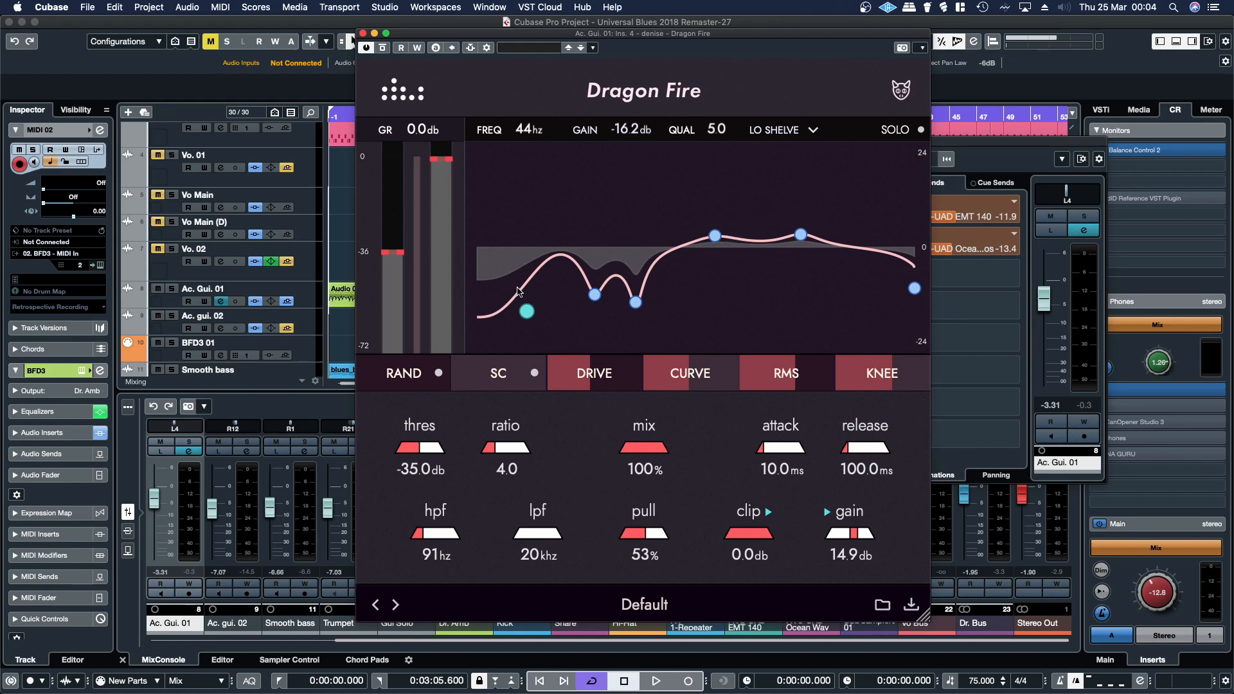
{"action": "left_click_drag", "start_coordinate": [648, 537], "coordinate": [658, 543]}
{"action": "mouse_move", "coordinate": [598, 378]}
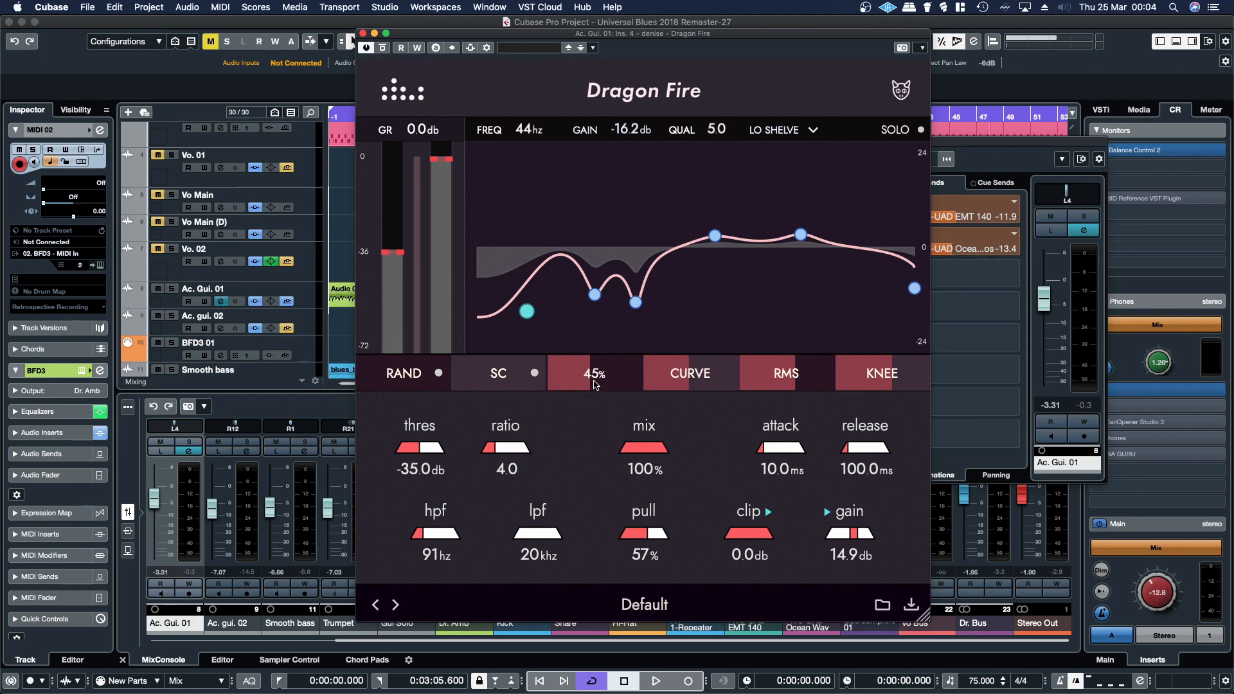
{"action": "mouse_move", "coordinate": [712, 380]}
{"action": "mouse_move", "coordinate": [879, 391]}
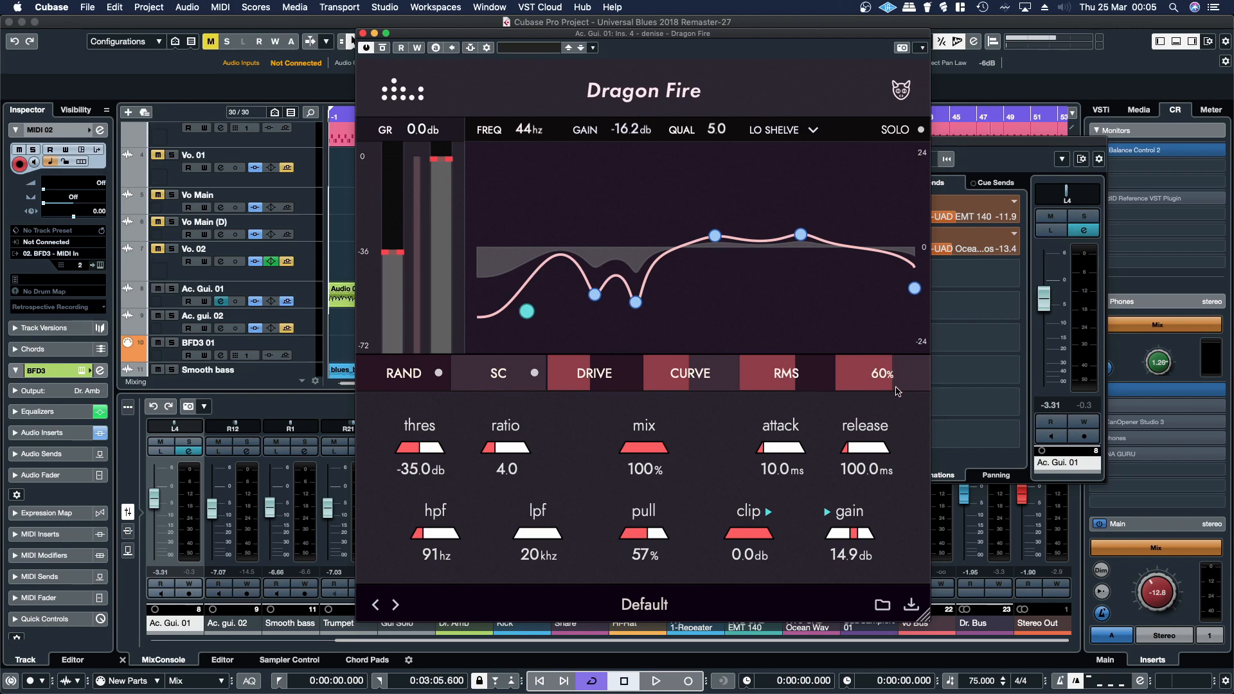
{"action": "mouse_move", "coordinate": [794, 390]}
- Solo the Ac. Gui. 01 channel and start playback with the Dragon Fire window in front
{"action": "mouse_move", "coordinate": [553, 38]}
{"action": "left_mouse_down"}
{"action": "mouse_move", "coordinate": [530, 25]}
{"action": "mouse_move", "coordinate": [547, 28]}
{"action": "left_mouse_up"}
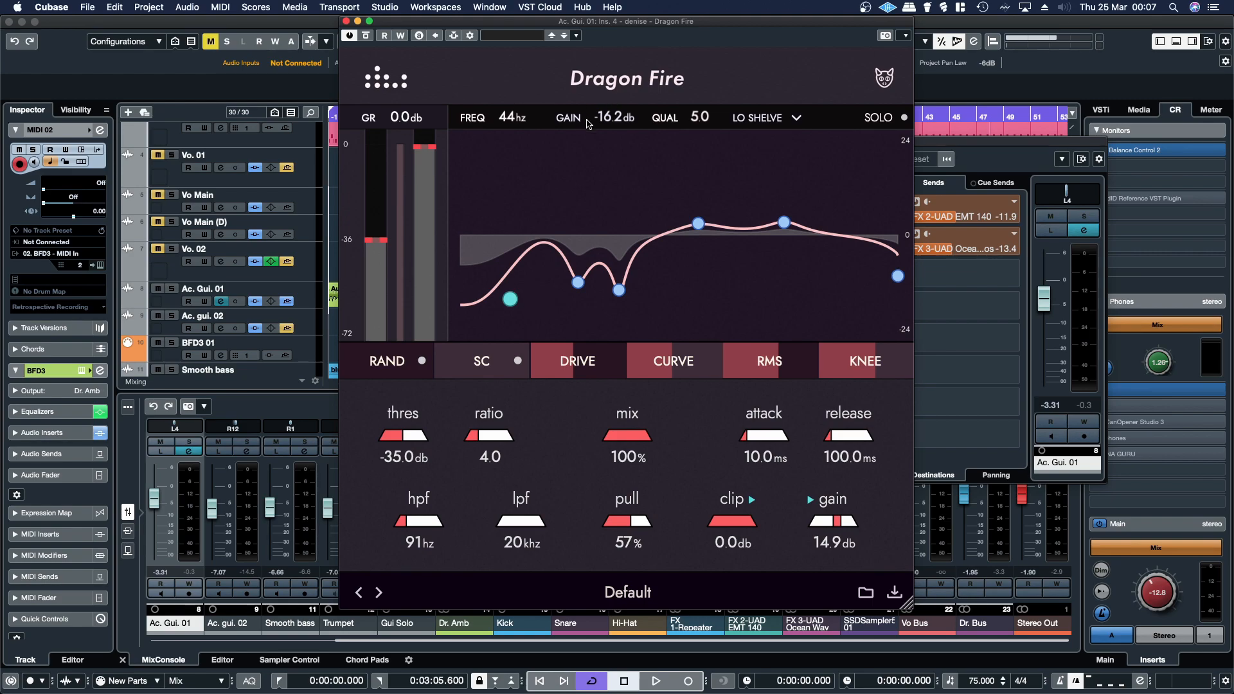
{"action": "left_click", "coordinate": [1089, 220]}
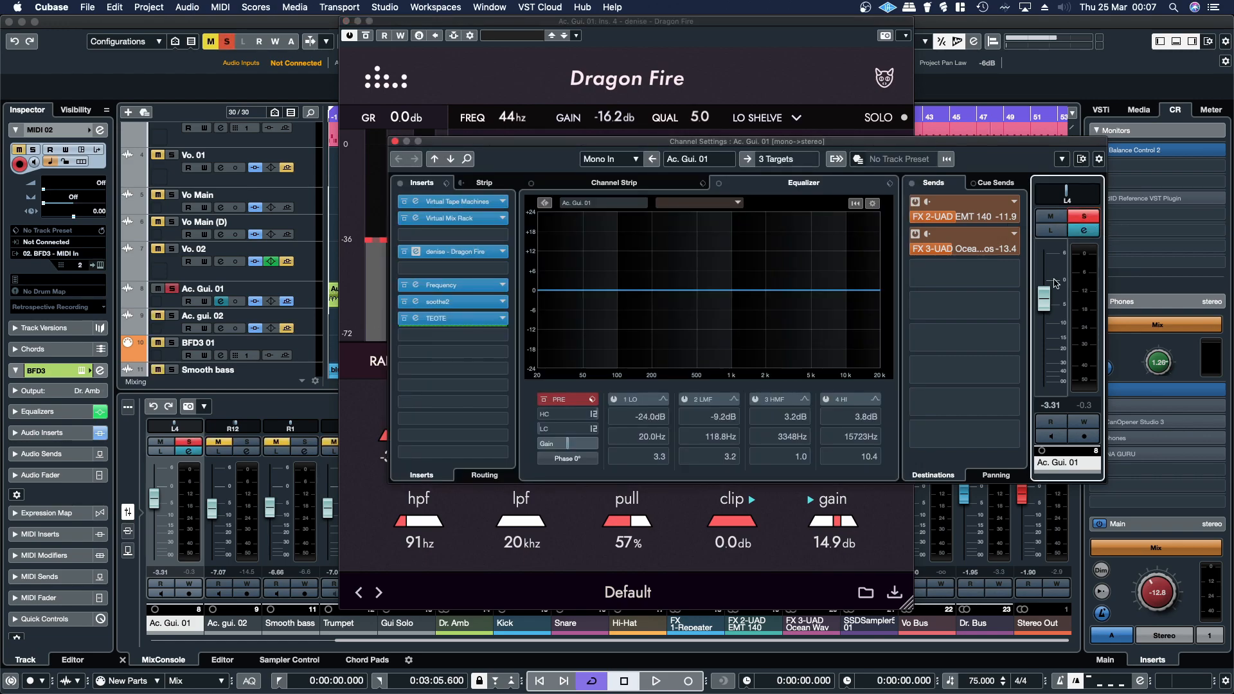
{"action": "left_click", "coordinate": [657, 26]}
{"action": "key", "text": "space"}
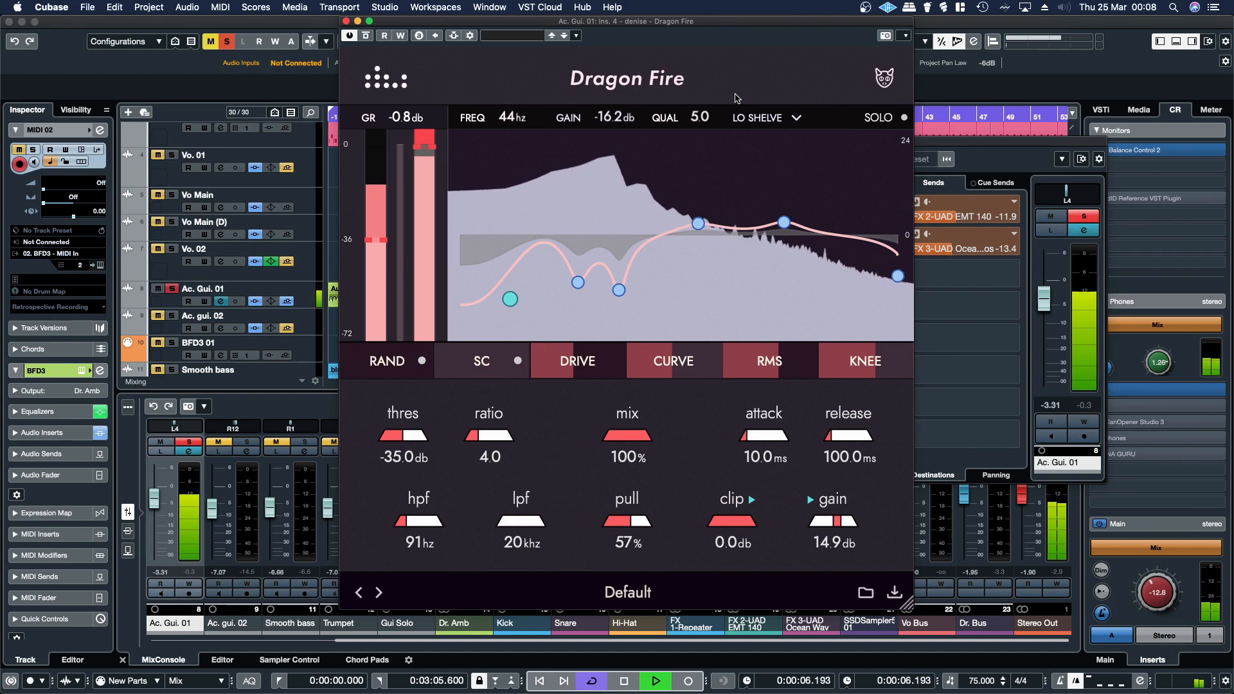
- Compare the guitar with Dragon Fire bypassed and active, and close the plug-in window
{"action": "left_click_drag", "start_coordinate": [633, 24], "coordinate": [710, 37]}
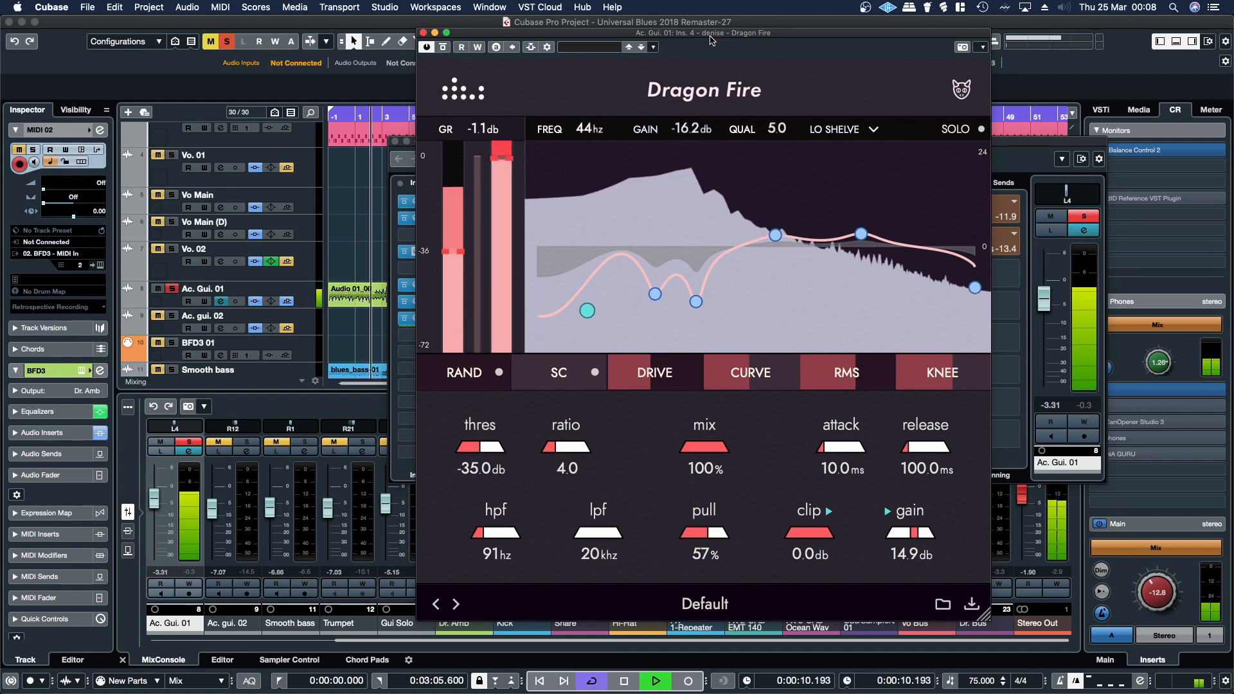
{"action": "left_click_drag", "start_coordinate": [710, 37], "coordinate": [780, 43]}
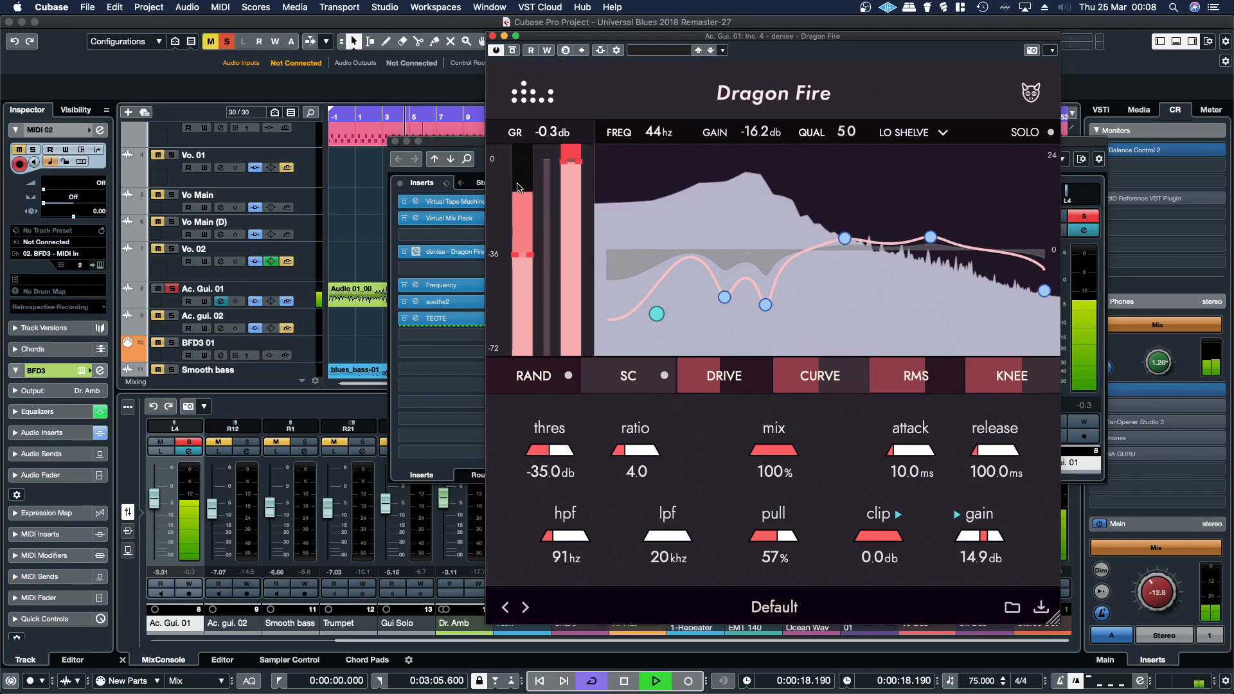
{"action": "left_click", "coordinate": [513, 54]}
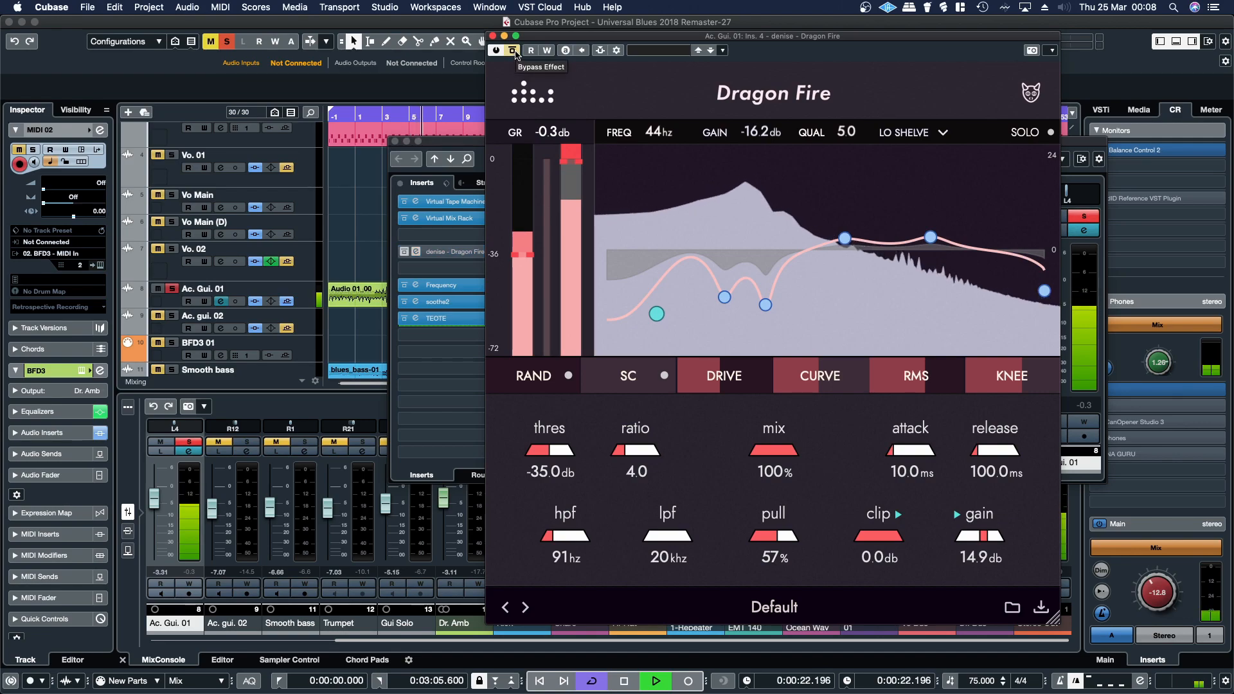
{"action": "left_click", "coordinate": [513, 52]}
{"action": "left_click", "coordinate": [493, 36]}
- Load LM GainMatch into insert slot 3 of Ac. Gui. 01, directly before Dragon Fire
{"action": "left_click", "coordinate": [450, 235]}
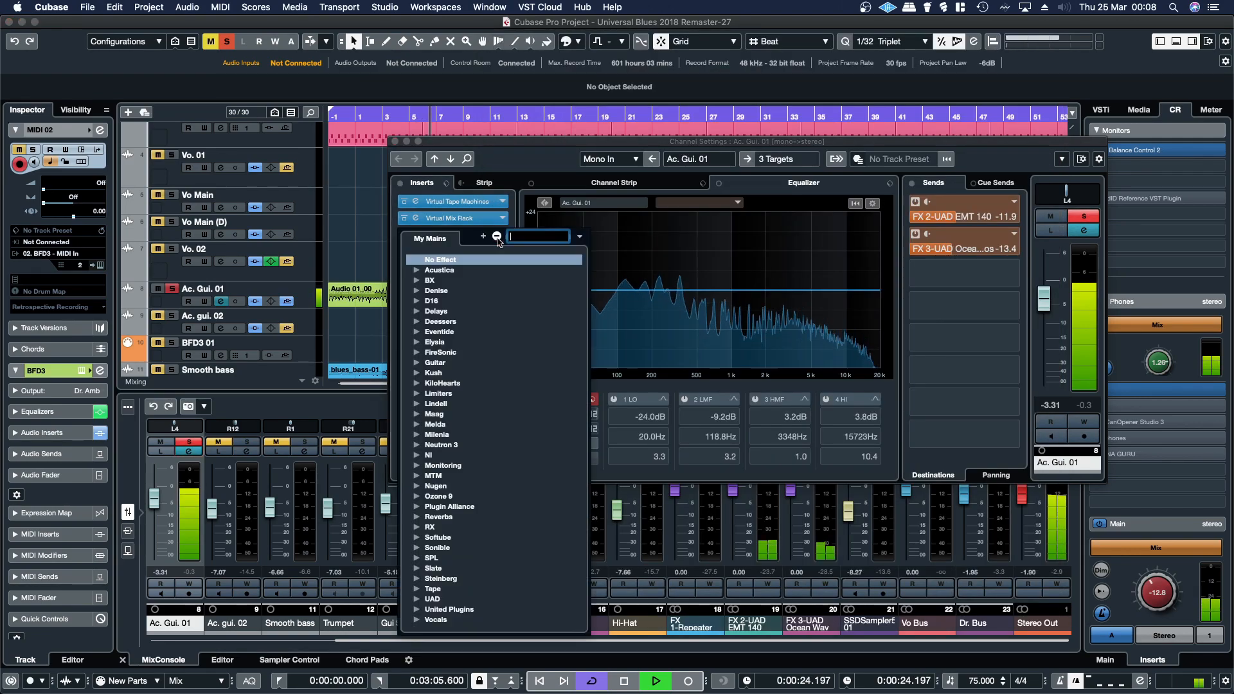
{"action": "scroll", "coordinate": [482, 471], "scroll_direction": "down", "scroll_amount": 3}
{"action": "scroll", "coordinate": [482, 471], "scroll_direction": "down", "scroll_amount": 4}
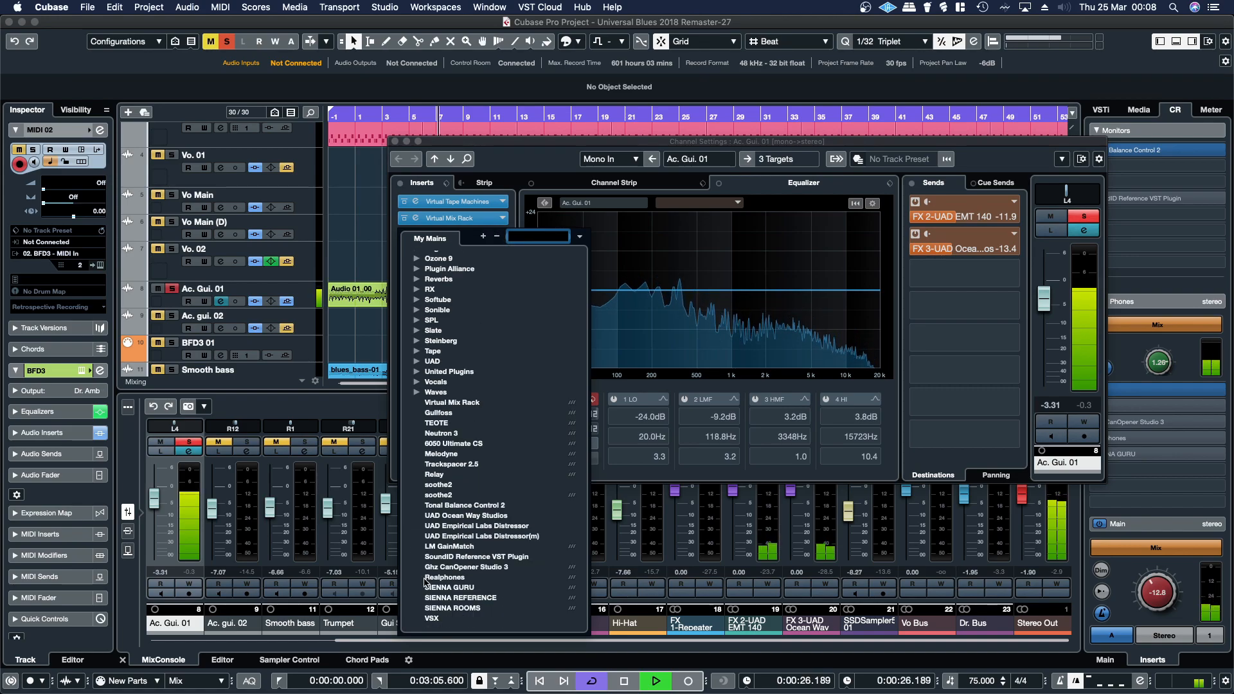
{"action": "left_click", "coordinate": [441, 547]}
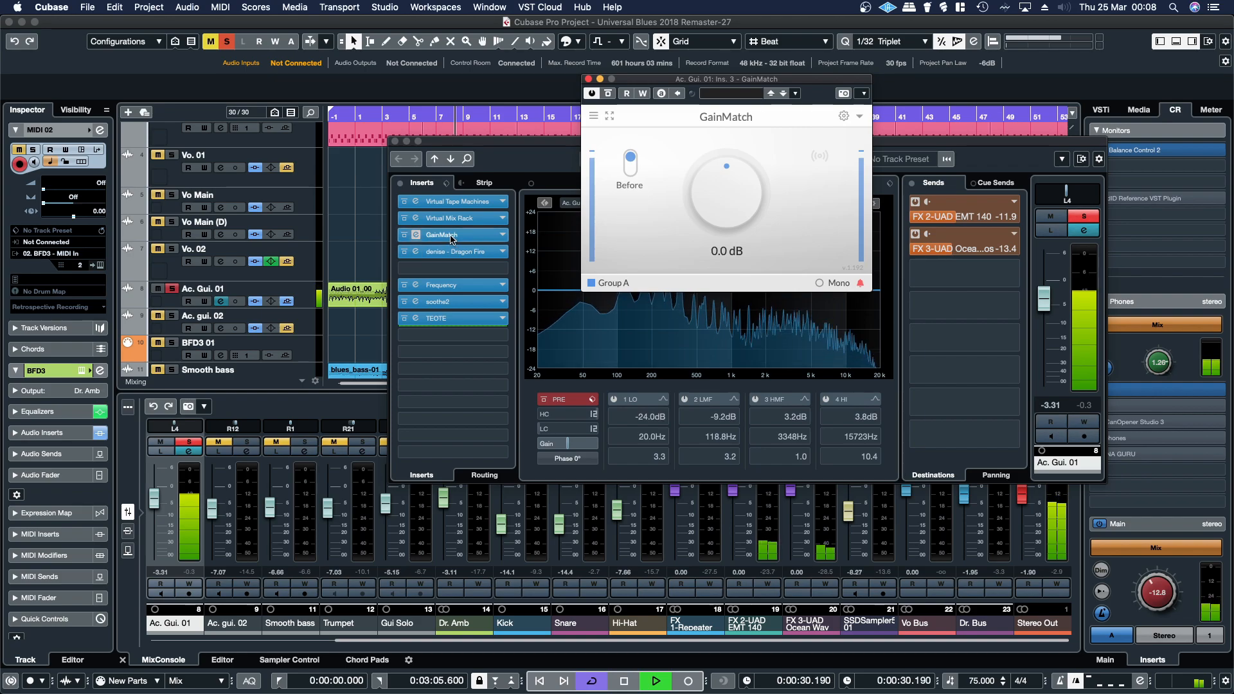
- Place a second GainMatch in insert slot 5, directly after Dragon Fire, and open it
{"action": "left_click", "coordinate": [455, 268]}
{"action": "left_click_drag", "start_coordinate": [474, 271], "coordinate": [472, 273]}
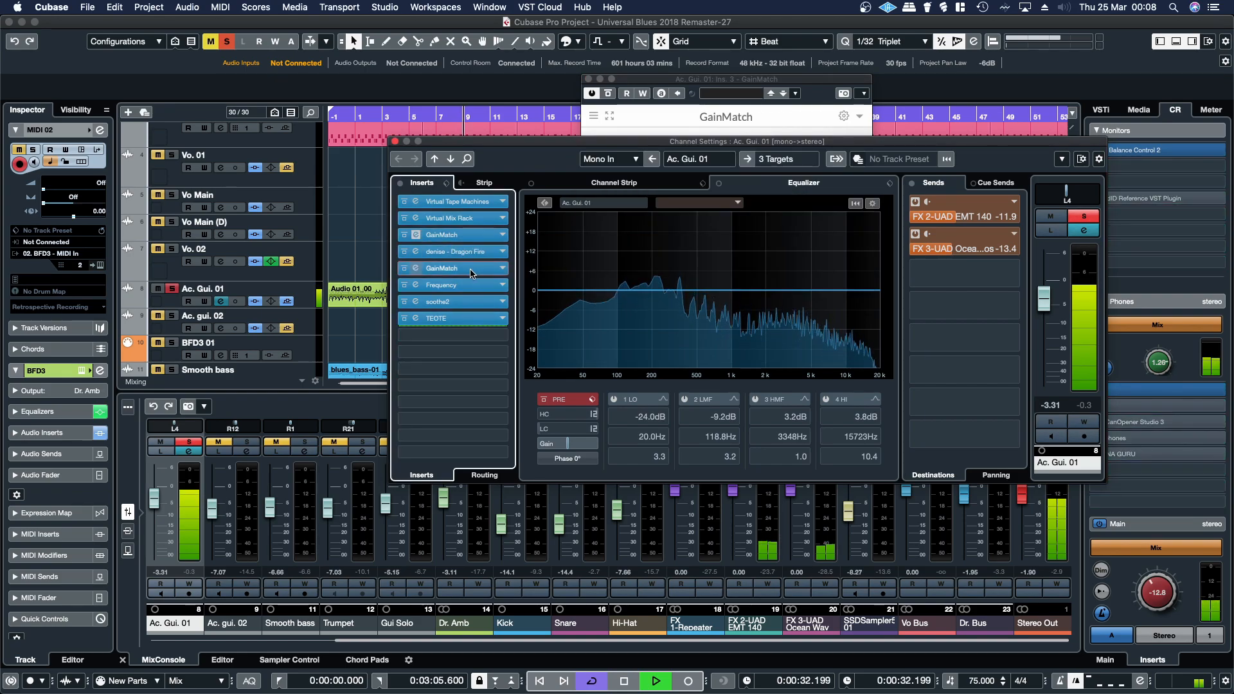
{"action": "left_click", "coordinate": [472, 273]}
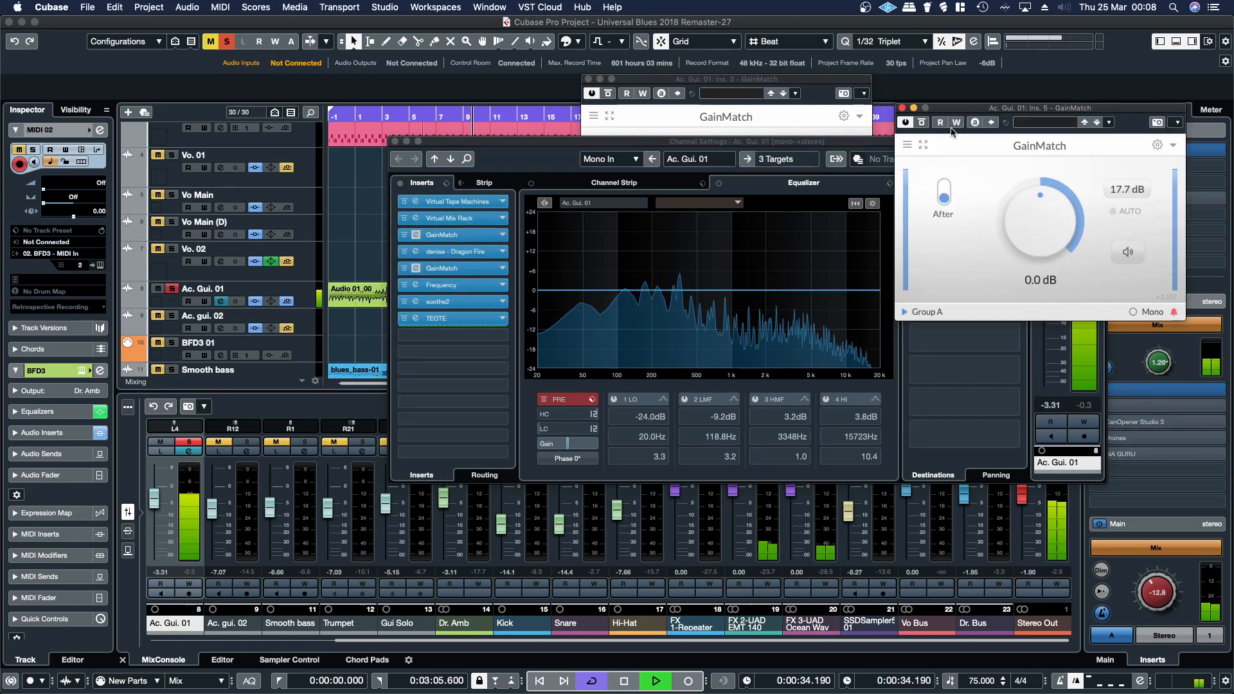
- Display the Delta option in the second GainMatch and audition the delta signal and the signal before Dragon Fire
{"action": "left_click", "coordinate": [1117, 259]}
{"action": "left_click", "coordinate": [1139, 287]}
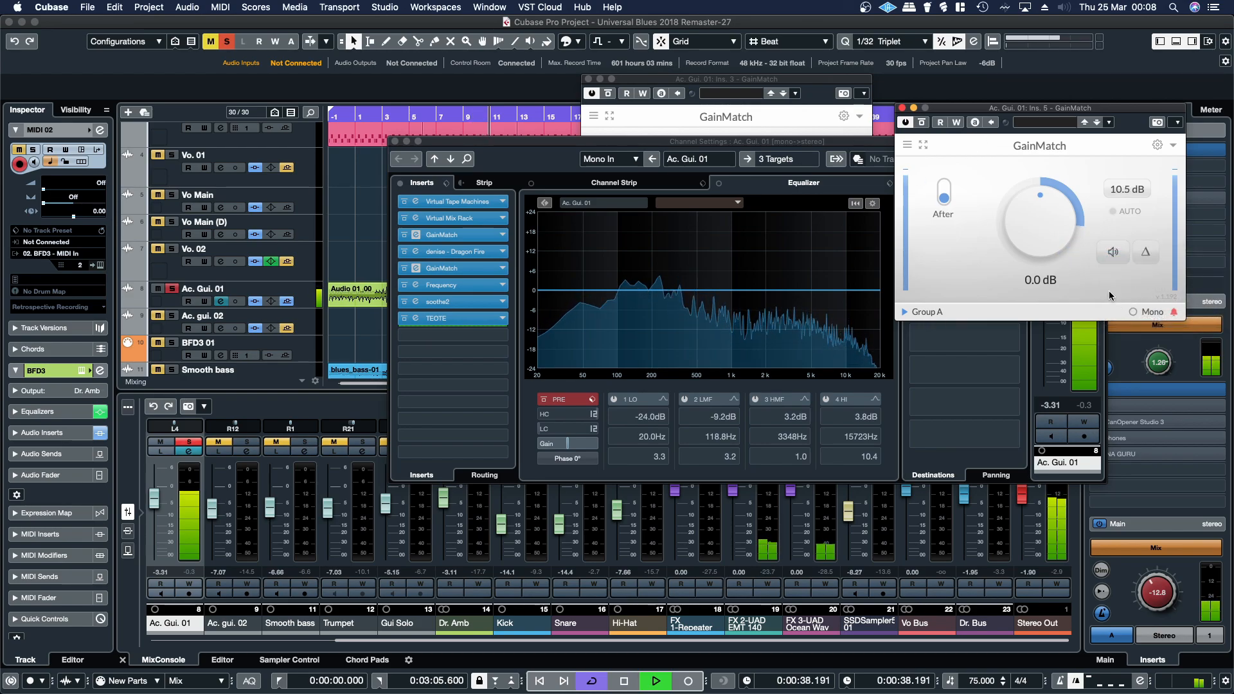
{"action": "left_click", "coordinate": [1111, 257]}
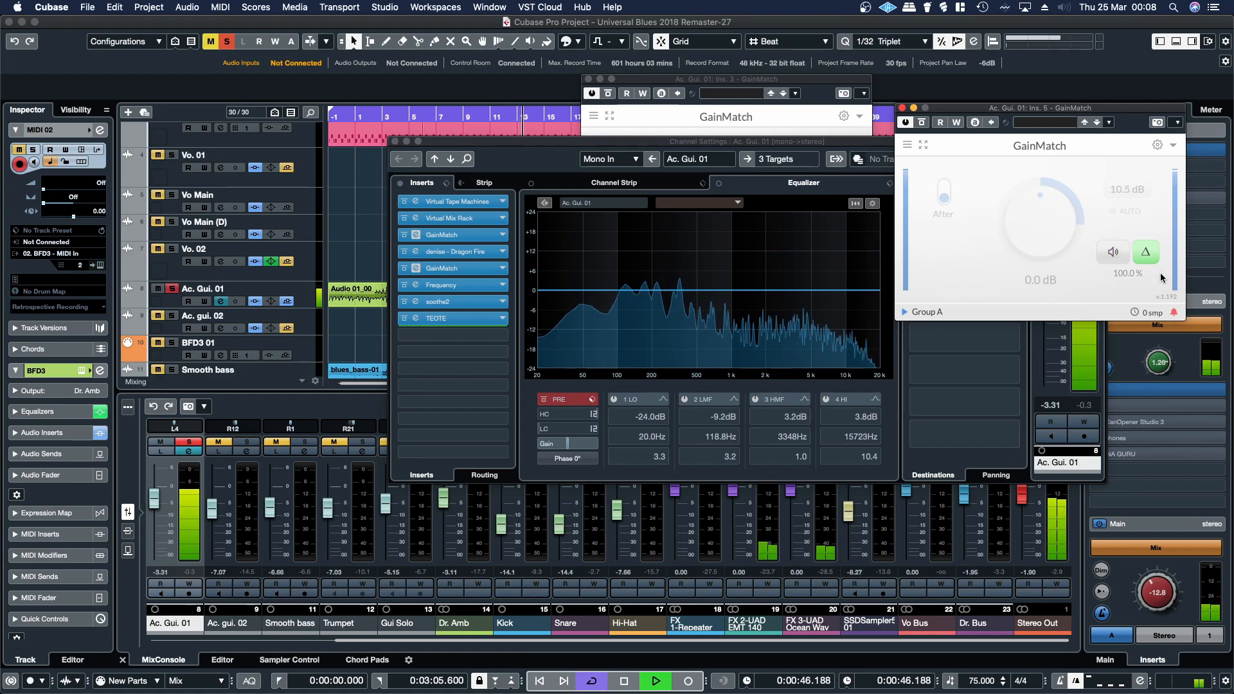
{"action": "left_click", "coordinate": [1110, 256]}
- Turn on automatic gain matching in the second GainMatch and toggle its Delta option's display off and back on
{"action": "right_click", "coordinate": [1103, 256]}
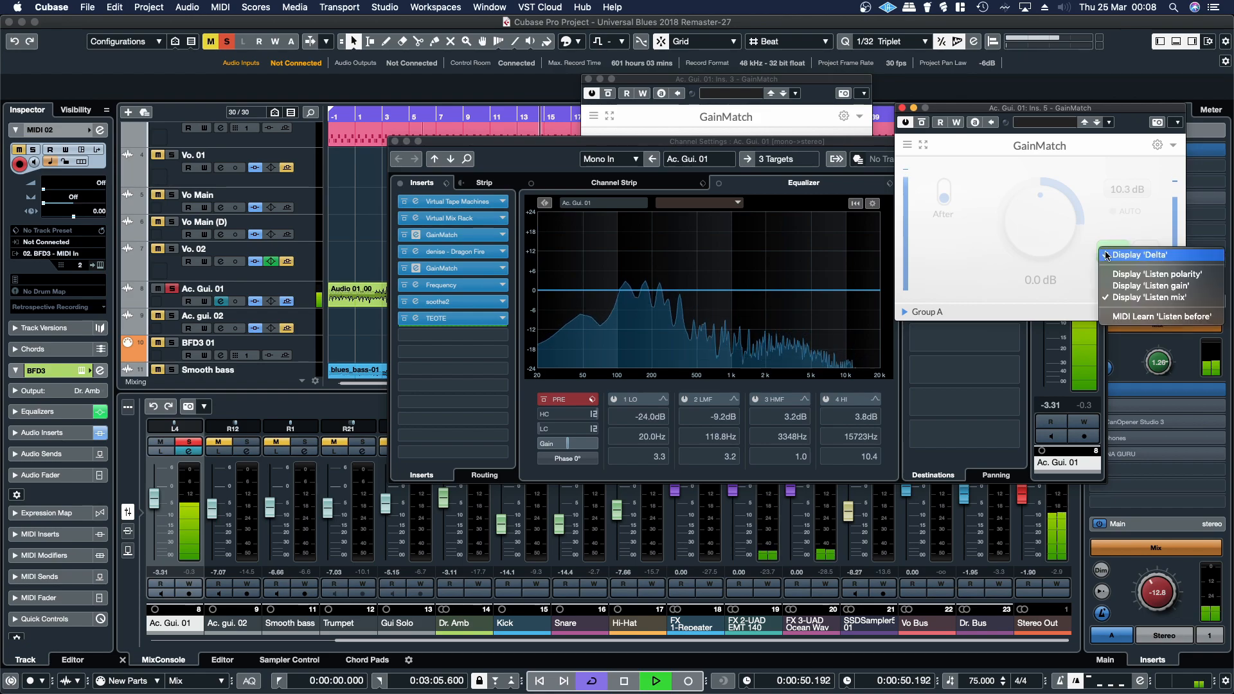
{"action": "left_click", "coordinate": [1106, 255]}
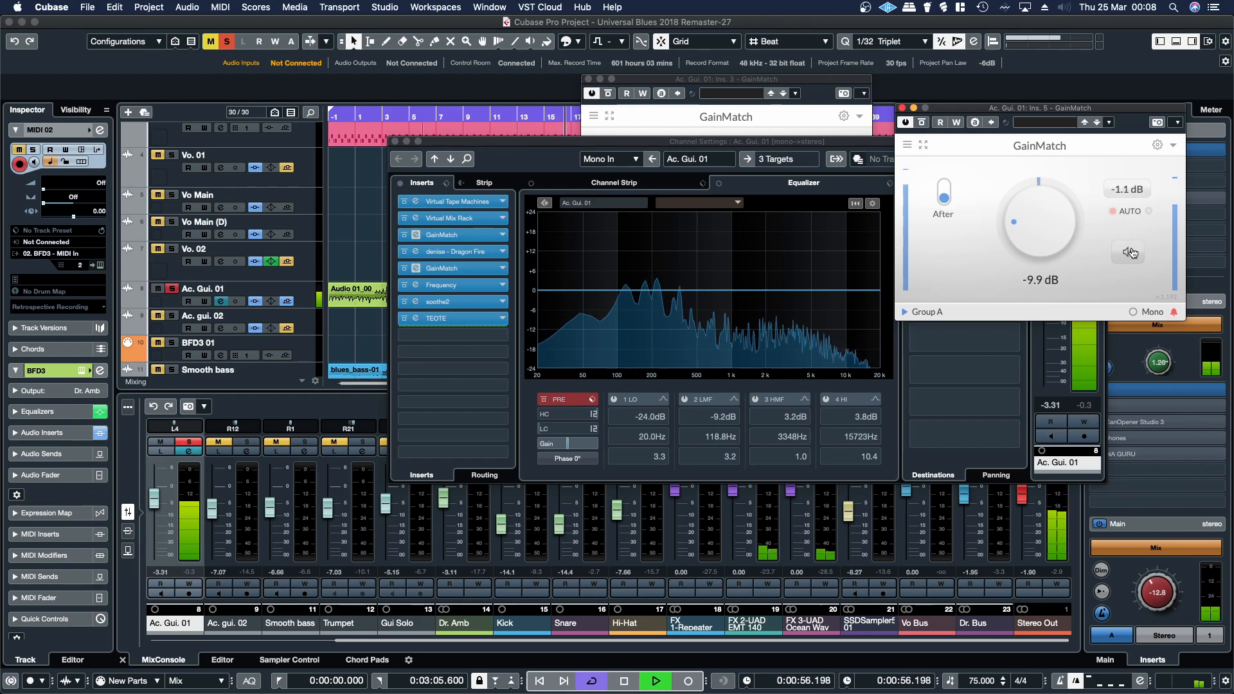
{"action": "right_click", "coordinate": [1132, 252]}
{"action": "left_click", "coordinate": [1155, 258]}
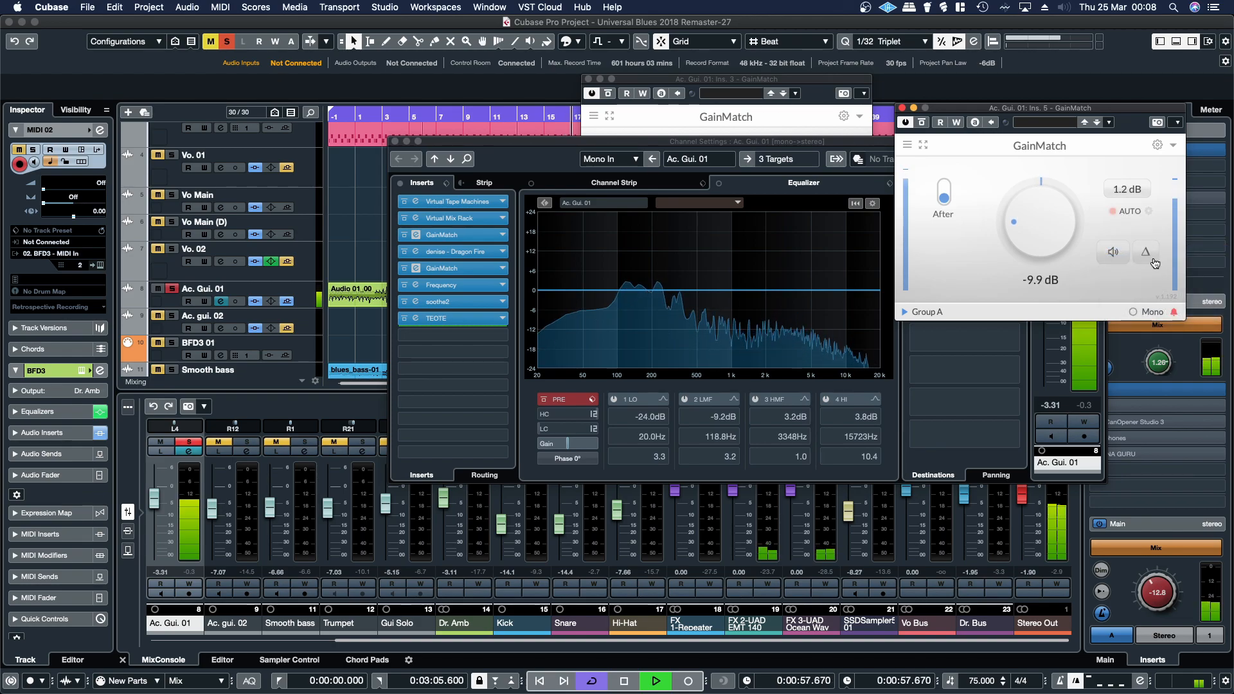
- Audition the signal before Dragon Fire against the delta signal with automatic gain matching on
{"action": "left_click", "coordinate": [1119, 260]}
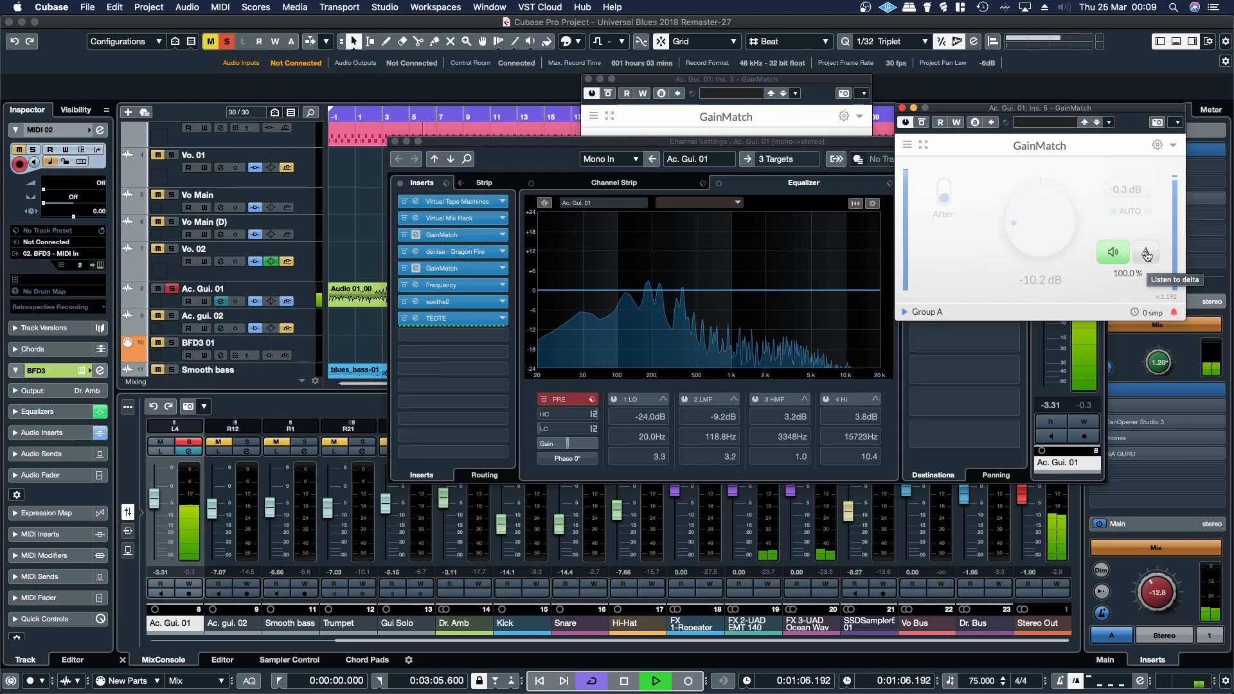
{"action": "left_click", "coordinate": [1145, 255]}
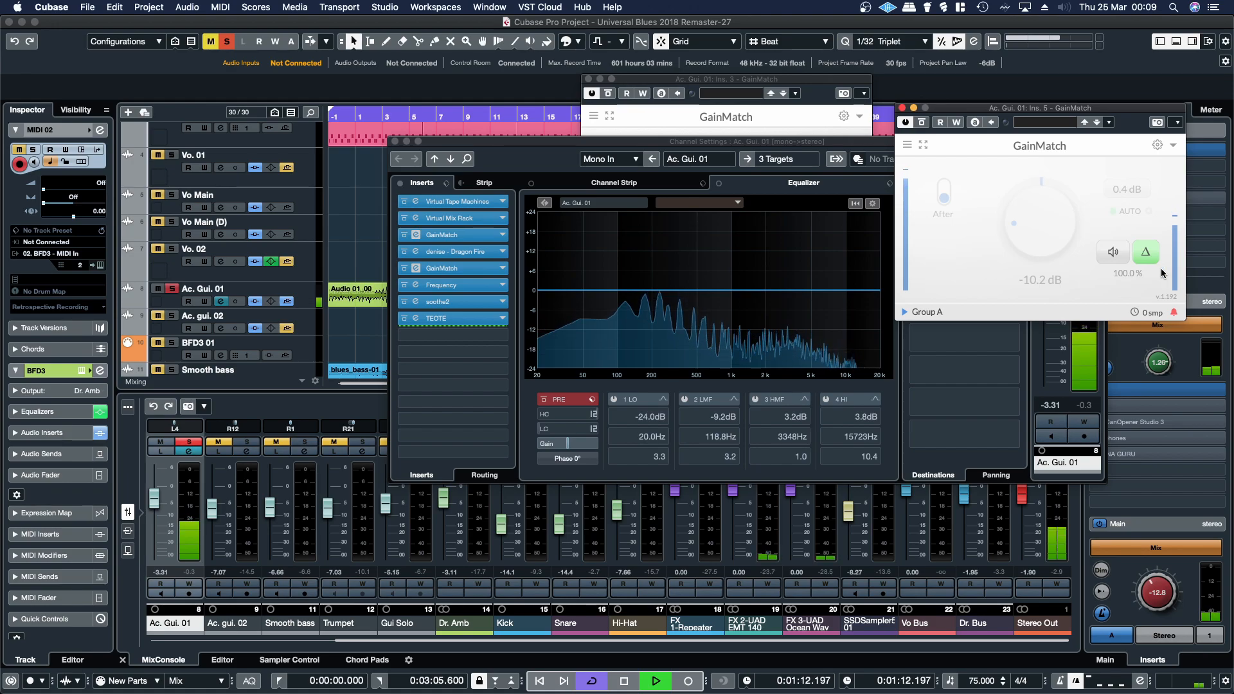
{"action": "left_click", "coordinate": [1120, 258]}
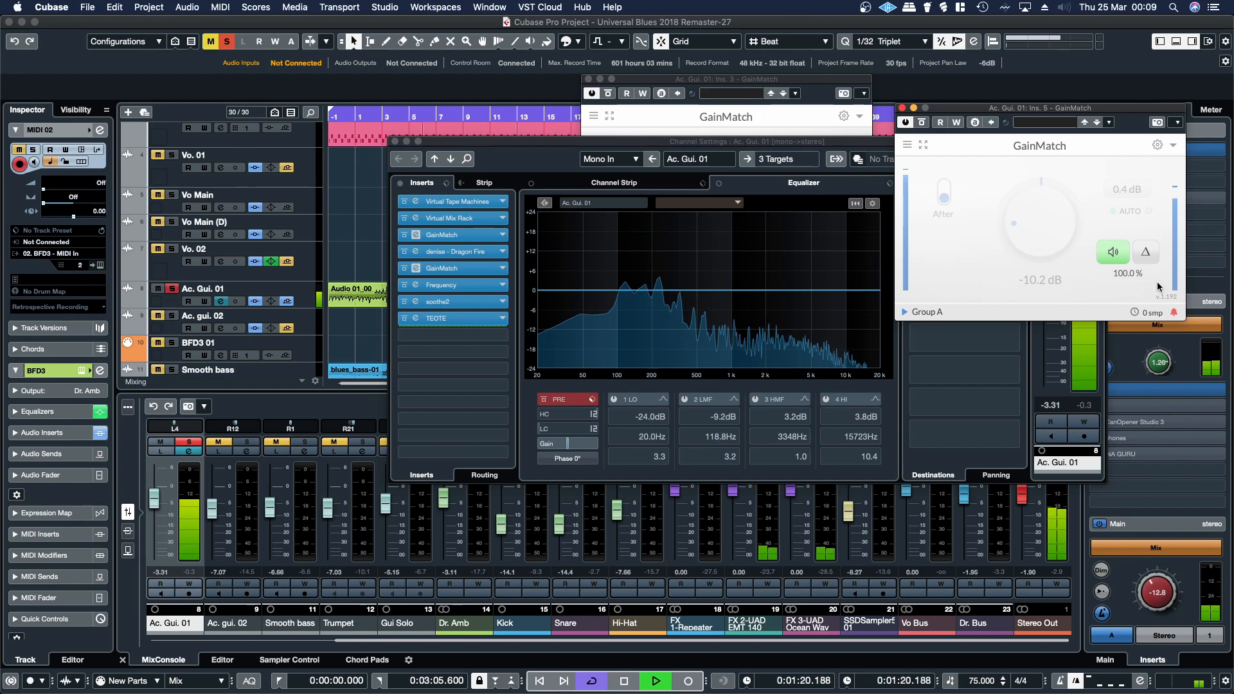
- Reopen Dragon Fire beside the second GainMatch and listen to the delta signal while watching its spectrum
{"action": "left_click", "coordinate": [706, 85]}
{"action": "left_click", "coordinate": [588, 78]}
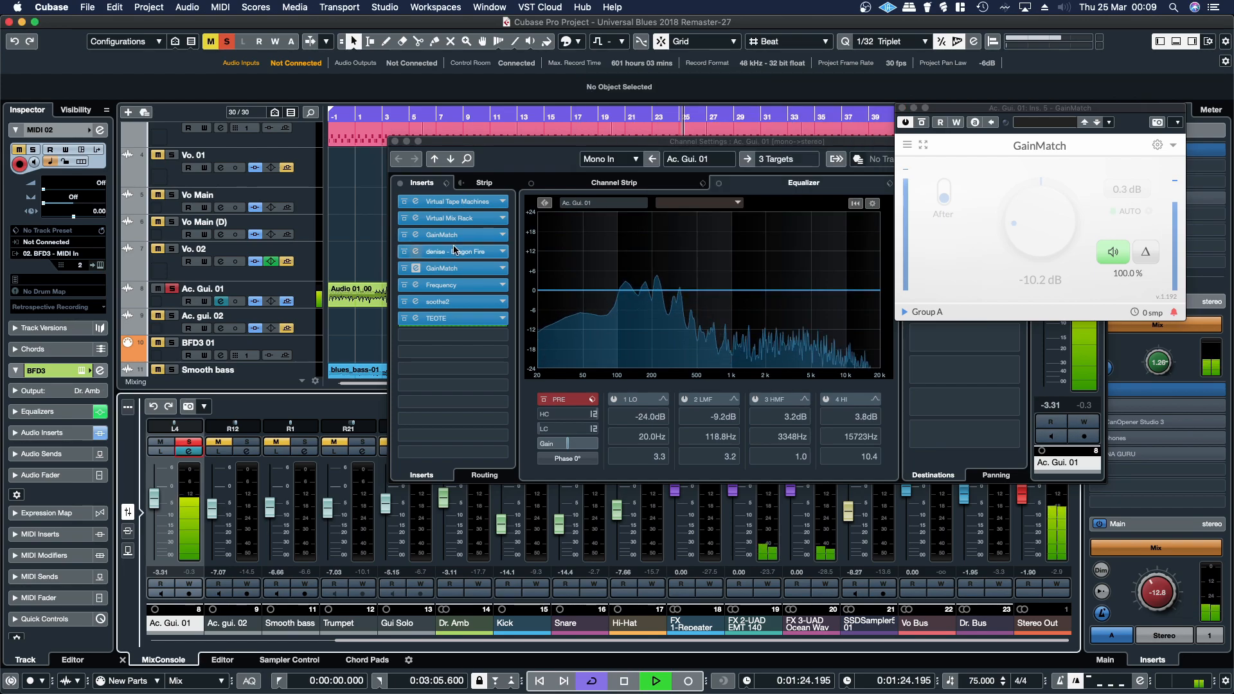
{"action": "left_click", "coordinate": [416, 252]}
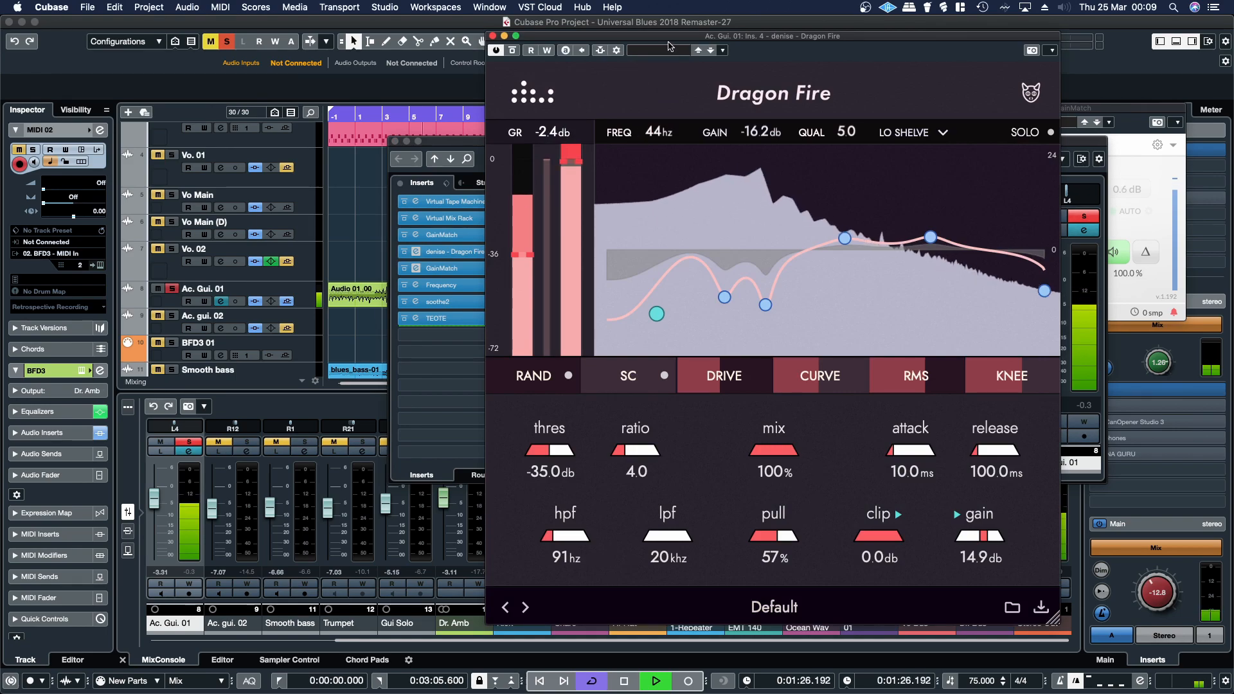
{"action": "left_click_drag", "start_coordinate": [628, 36], "coordinate": [174, 20]}
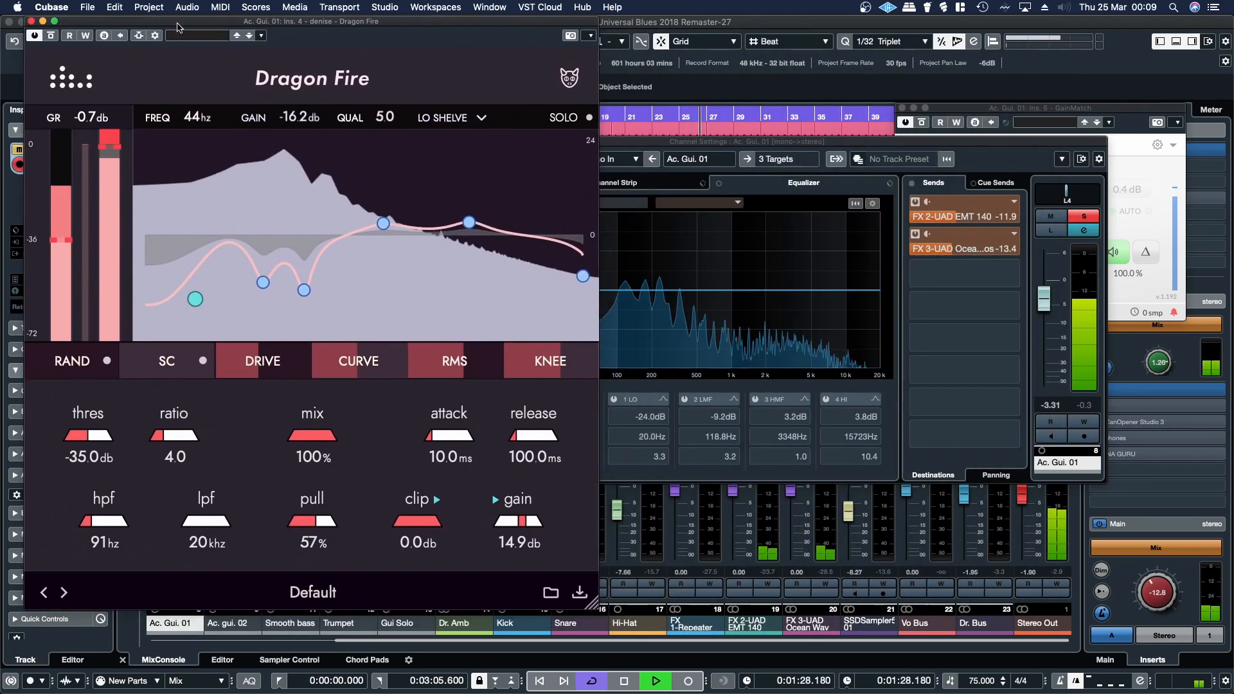
{"action": "left_click", "coordinate": [957, 133]}
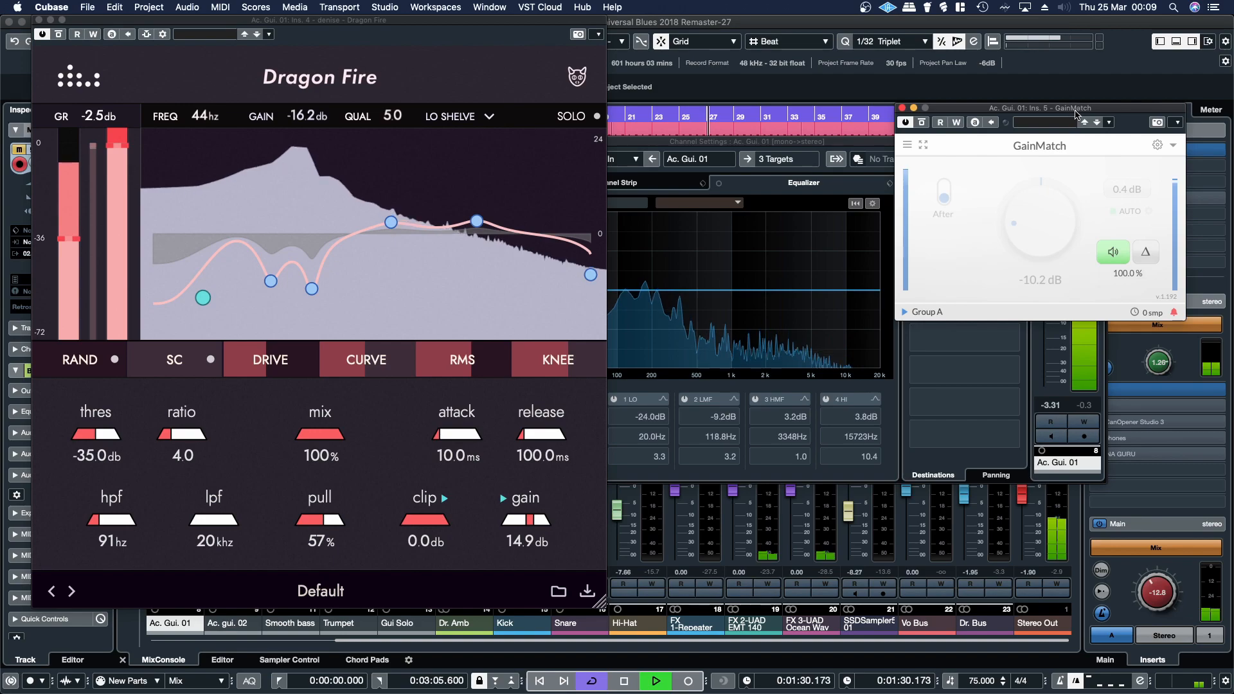
{"action": "left_click", "coordinate": [1145, 257]}
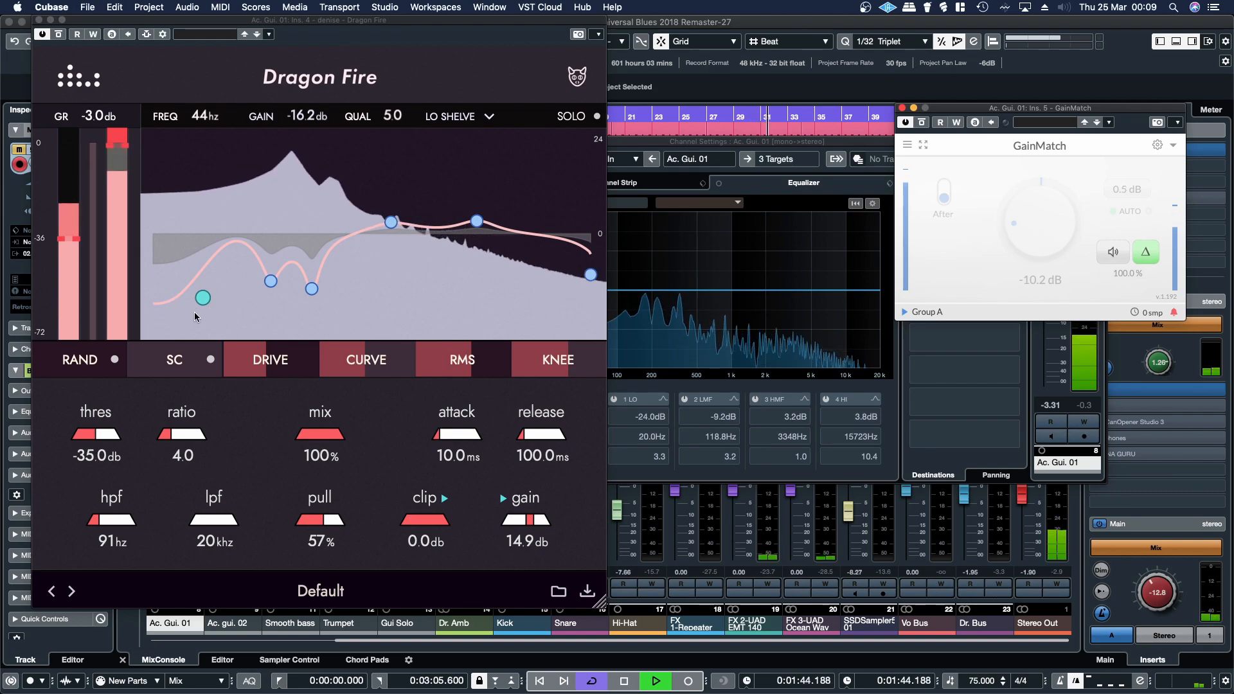
- Close the plug-in windows and remove both GainMatch inserts from Ac. Gui. 01
{"action": "left_click", "coordinate": [39, 21]}
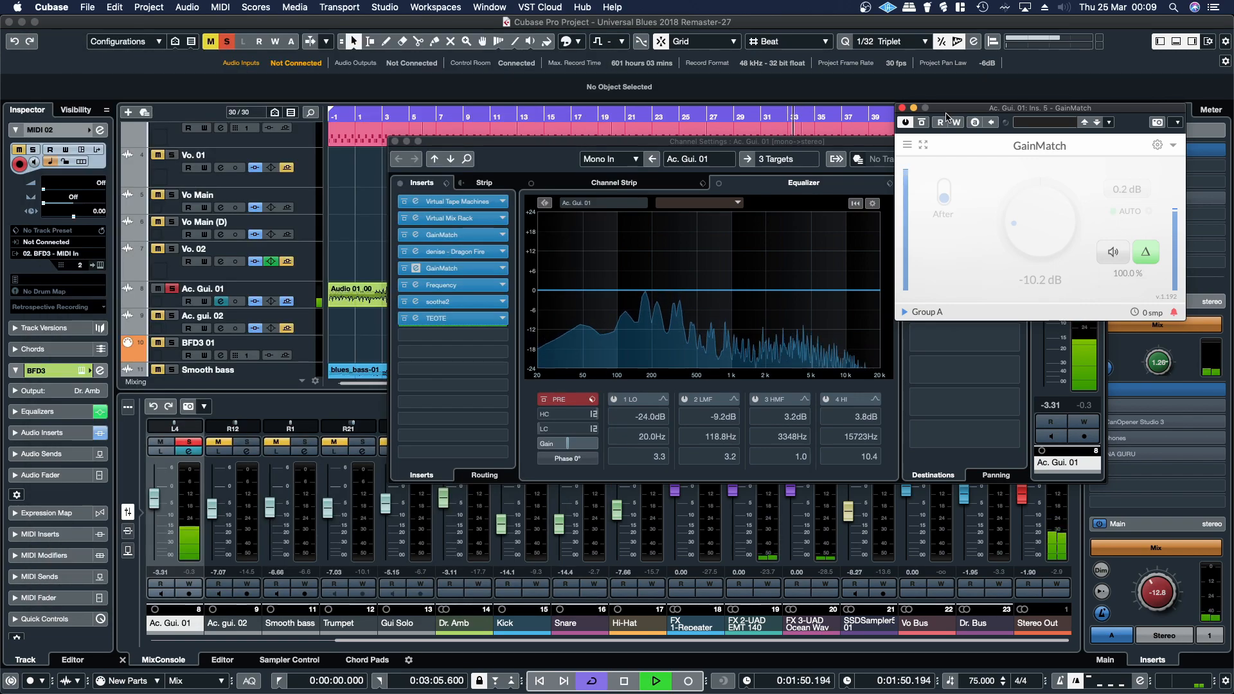
{"action": "left_click", "coordinate": [902, 108]}
{"action": "left_click", "coordinate": [502, 268]}
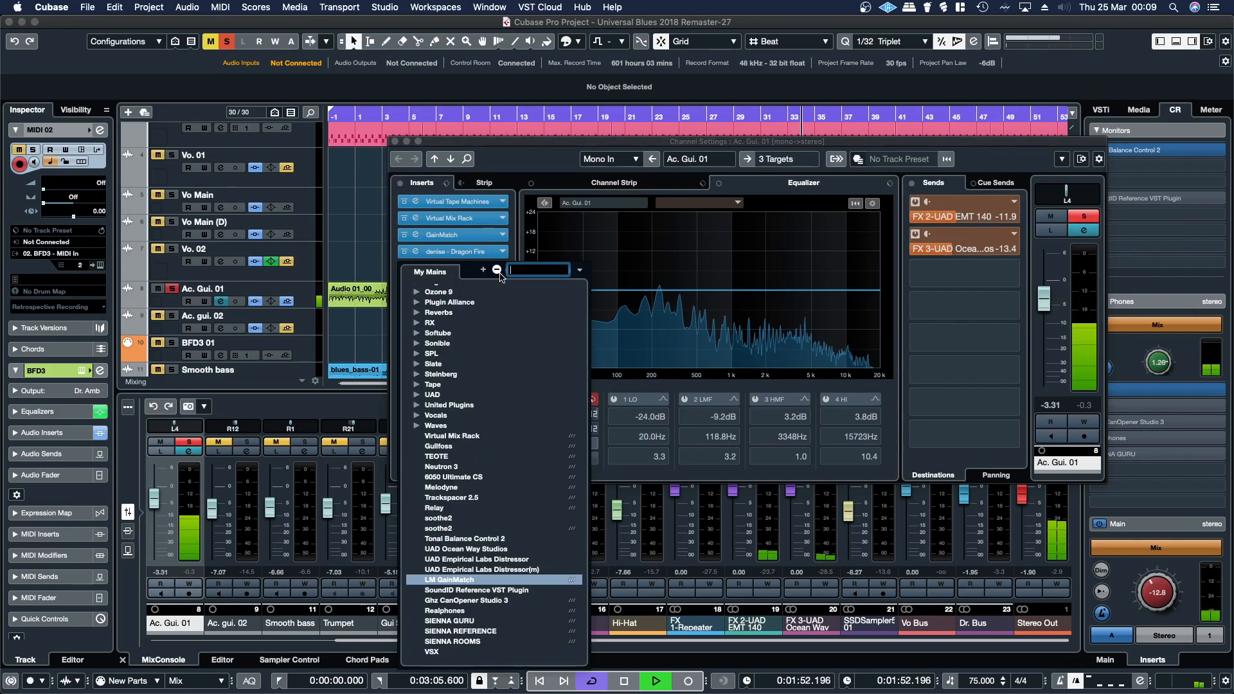
{"action": "left_click", "coordinate": [499, 236]}
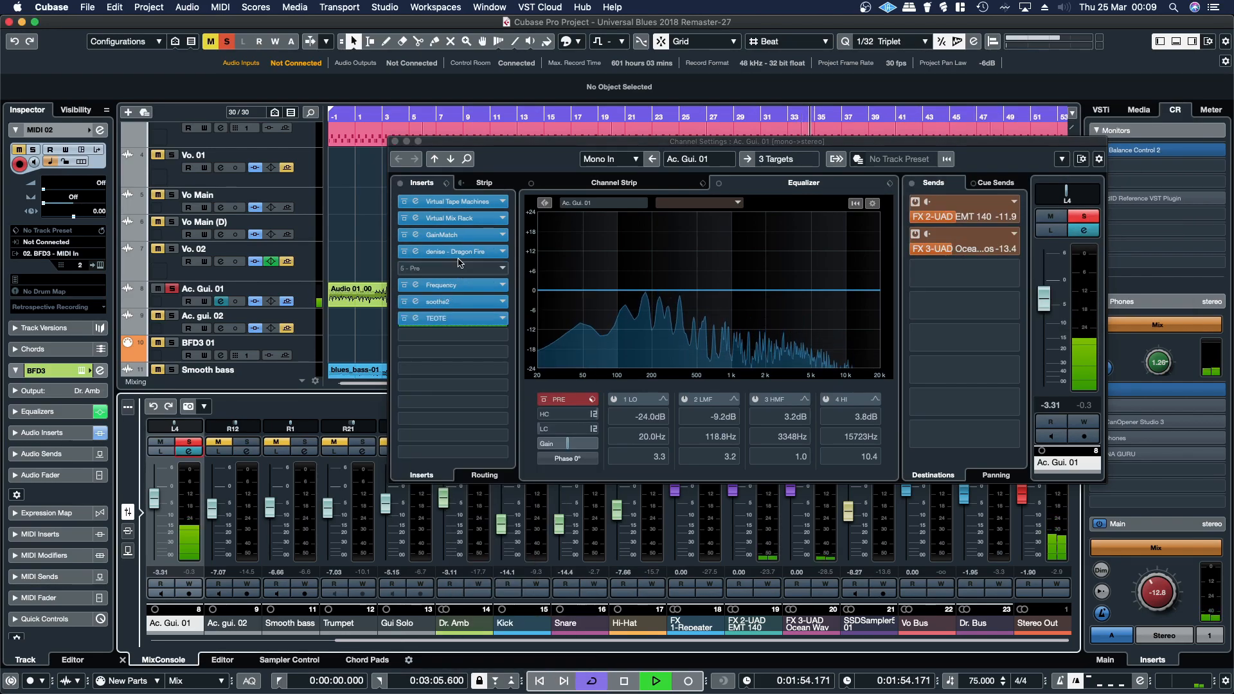
{"action": "left_click", "coordinate": [500, 235]}
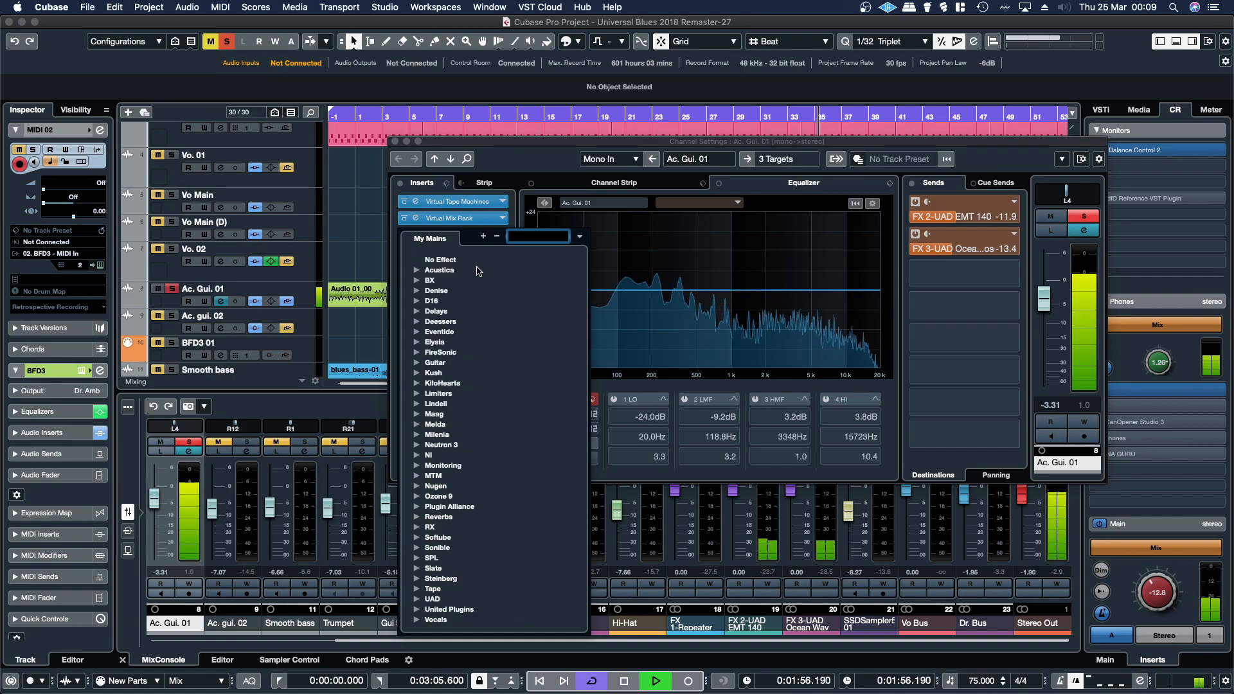
{"action": "left_click", "coordinate": [439, 260]}
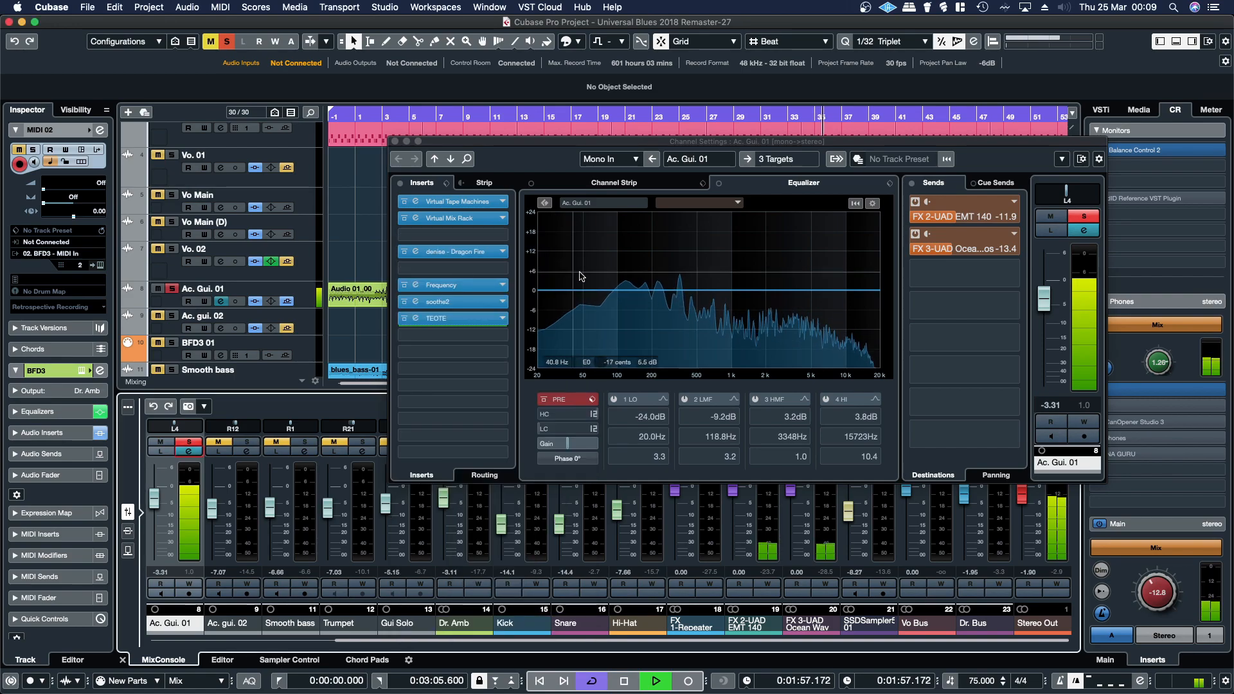
- Unsolo Ac. Gui. 01 to hear it in the full mix, and reset the Stereo Out peak reading
{"action": "left_click", "coordinate": [1077, 222]}
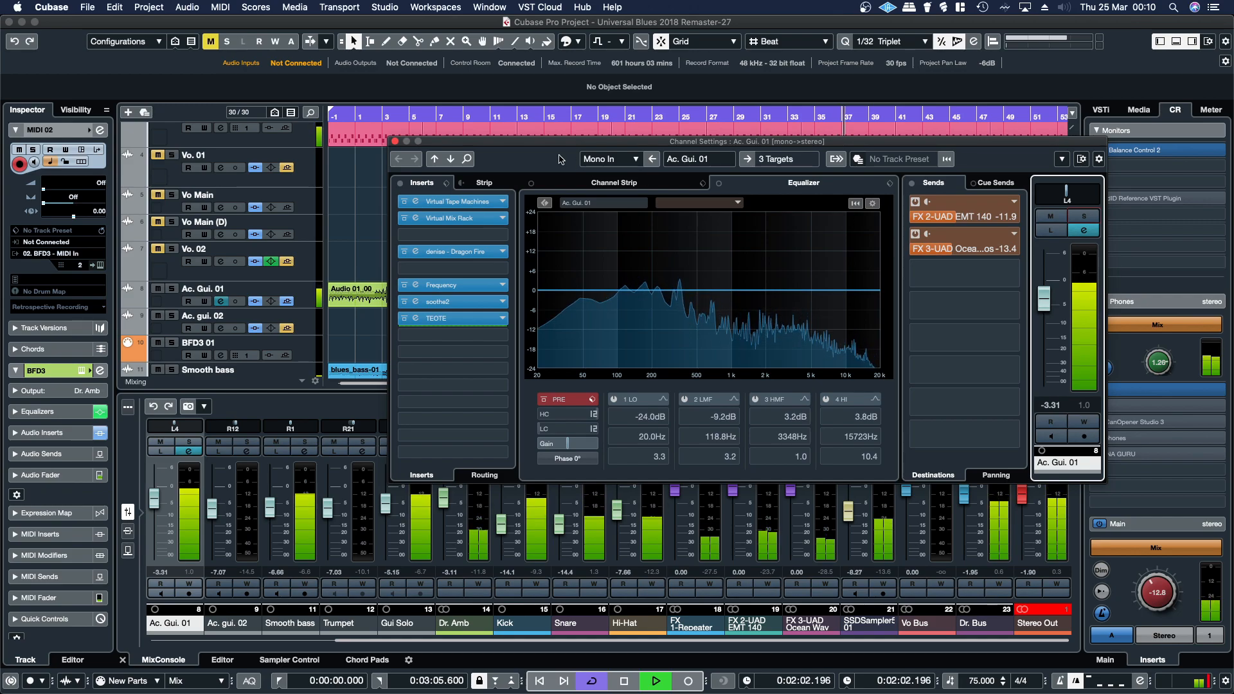
{"action": "left_click", "coordinate": [395, 141]}
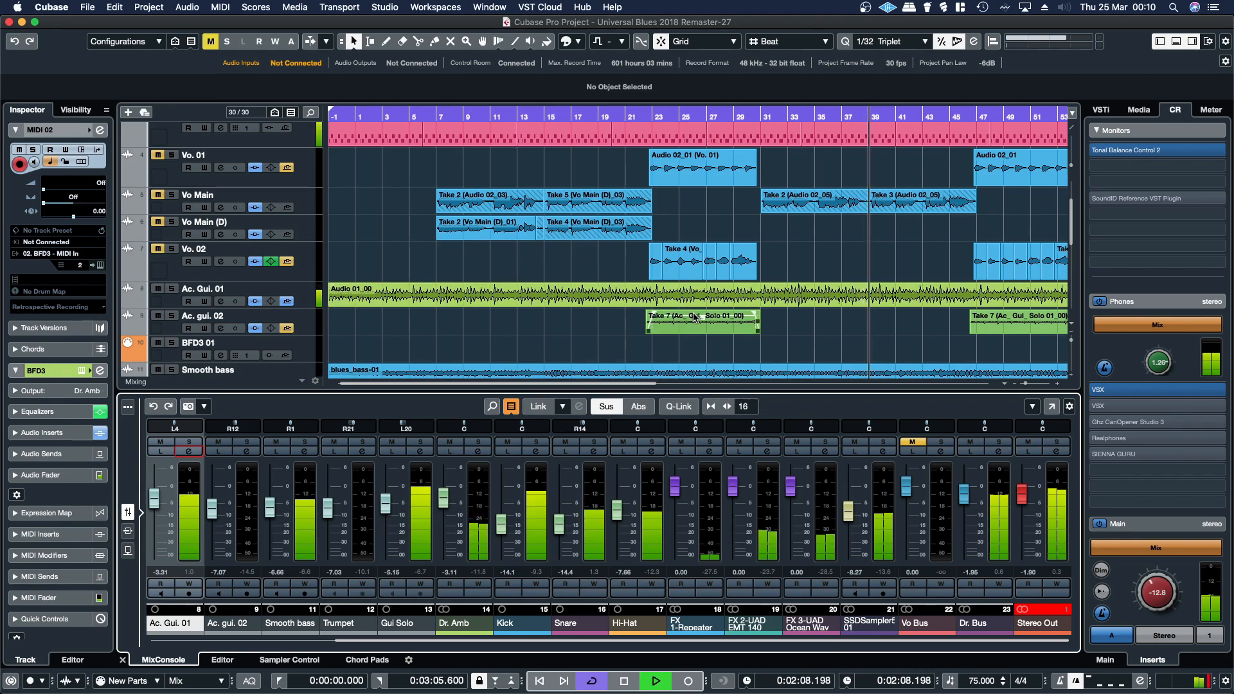
{"action": "left_click", "coordinate": [1056, 571]}
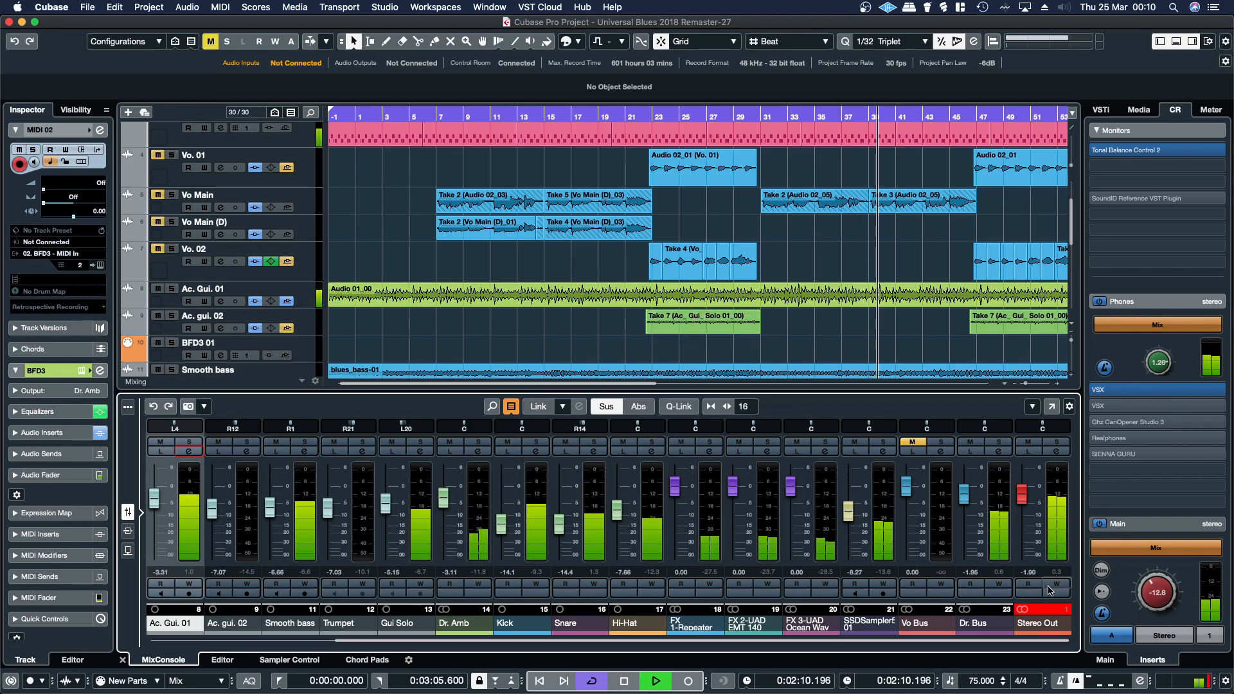
- Lower the Stereo Out fader to -2.52 dB
{"action": "scroll", "coordinate": [1026, 512], "scroll_direction": "down", "scroll_amount": 2}
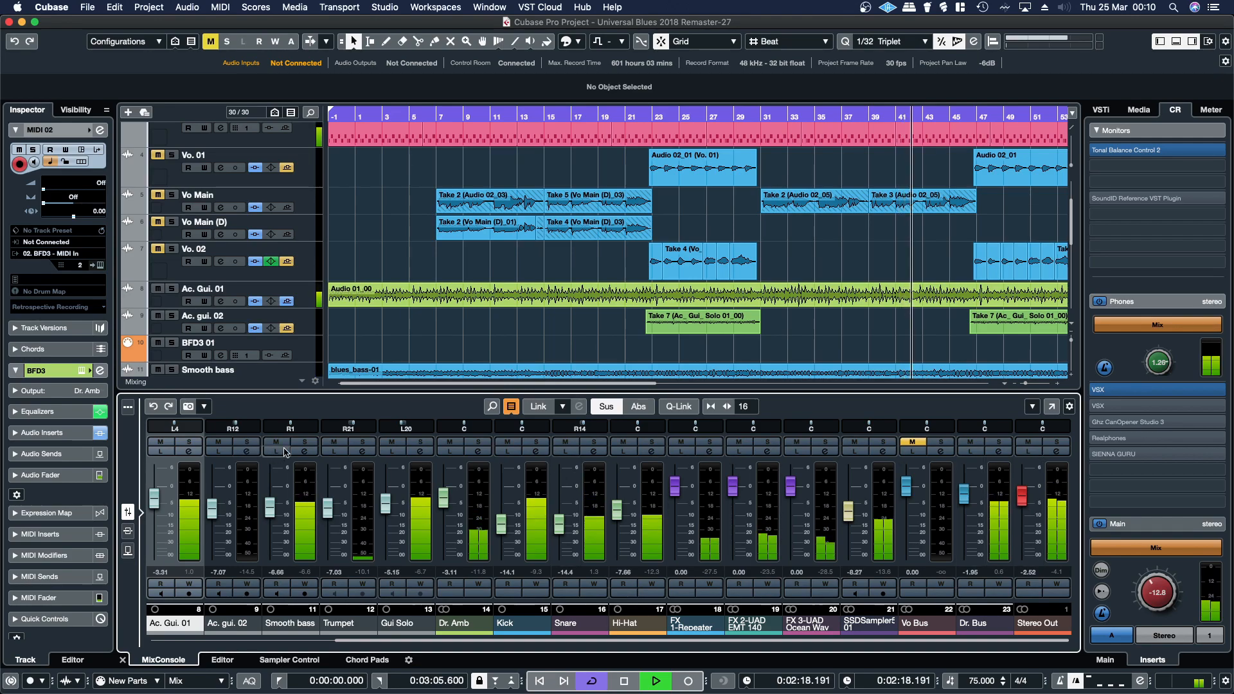
- Open the Smooth bass channel settings and its Dragon Fire insert, and solo the bass
{"action": "left_click", "coordinate": [304, 452]}
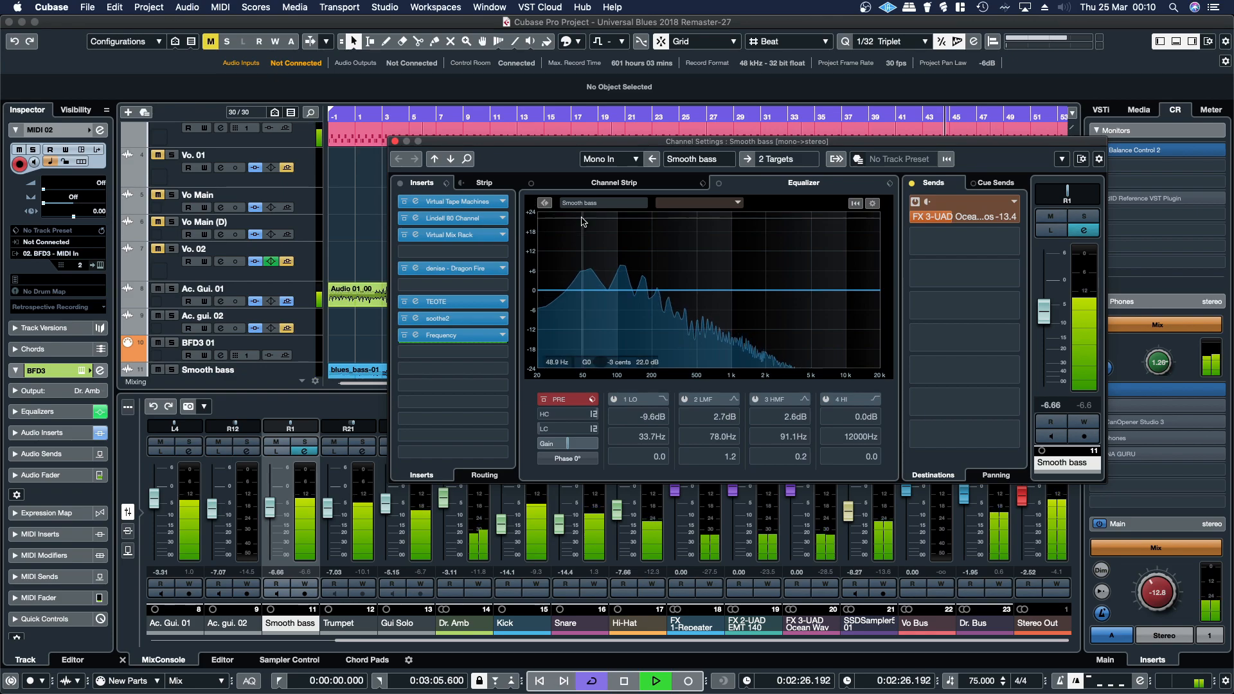
{"action": "left_click", "coordinate": [998, 259]}
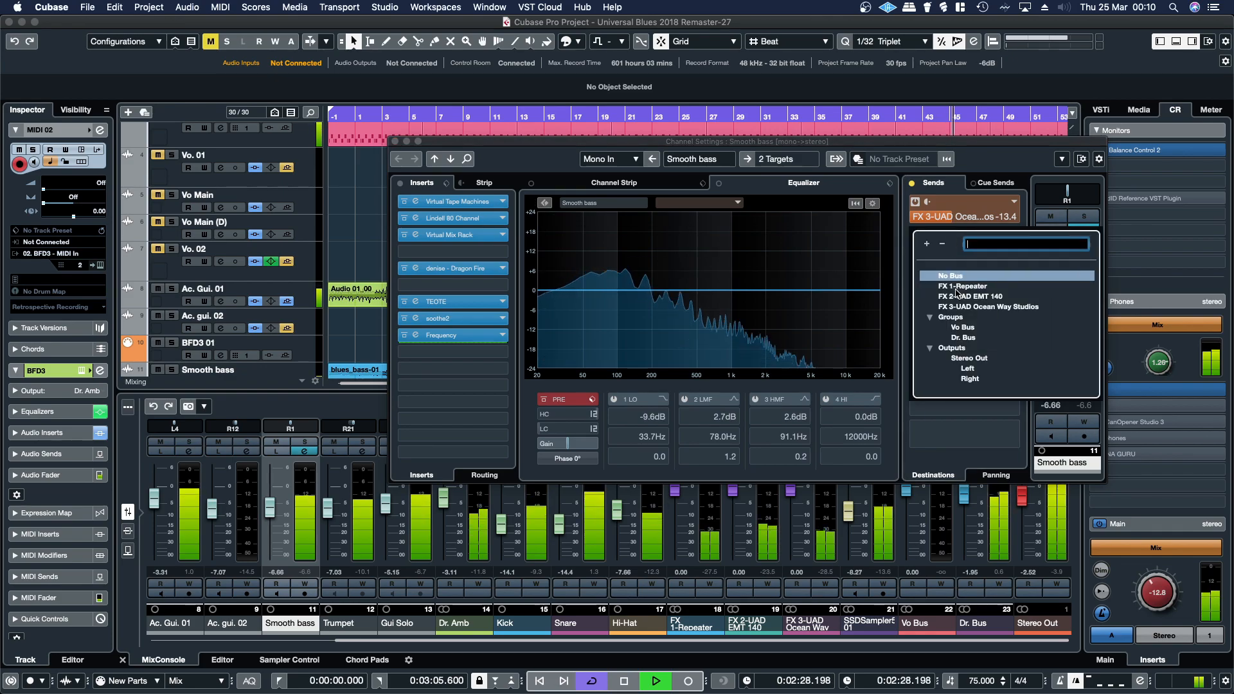
{"action": "left_click", "coordinate": [533, 160]}
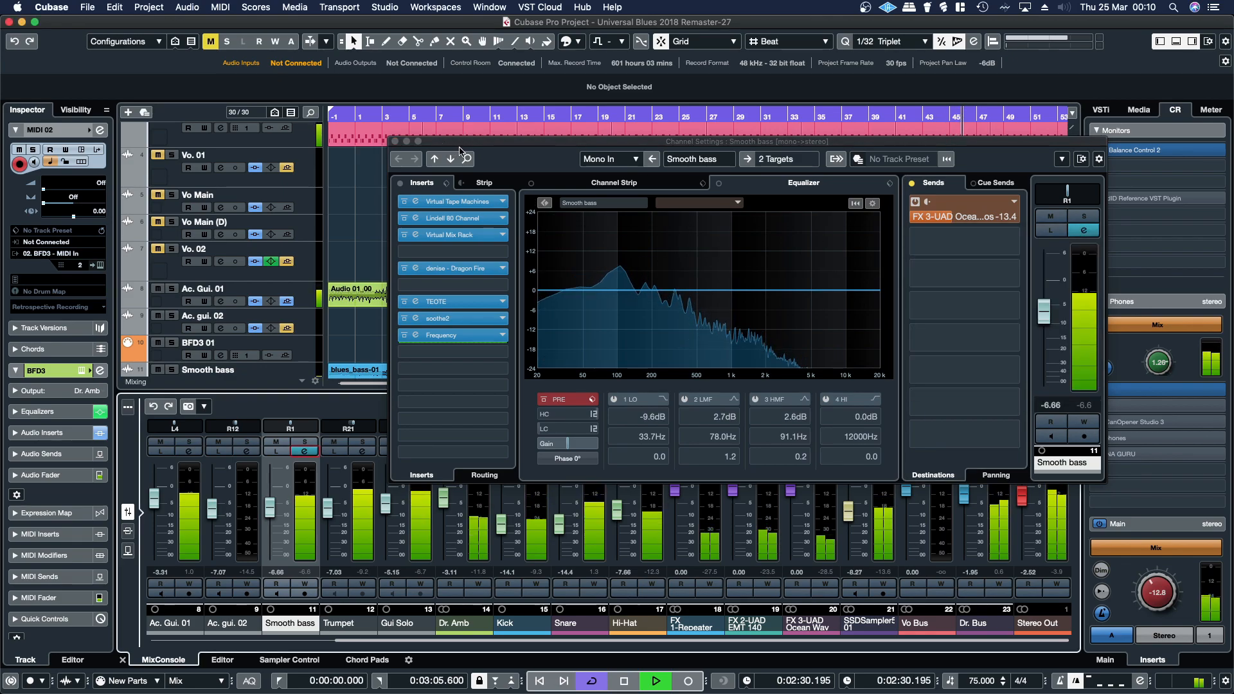
{"action": "double_click", "coordinate": [481, 270]}
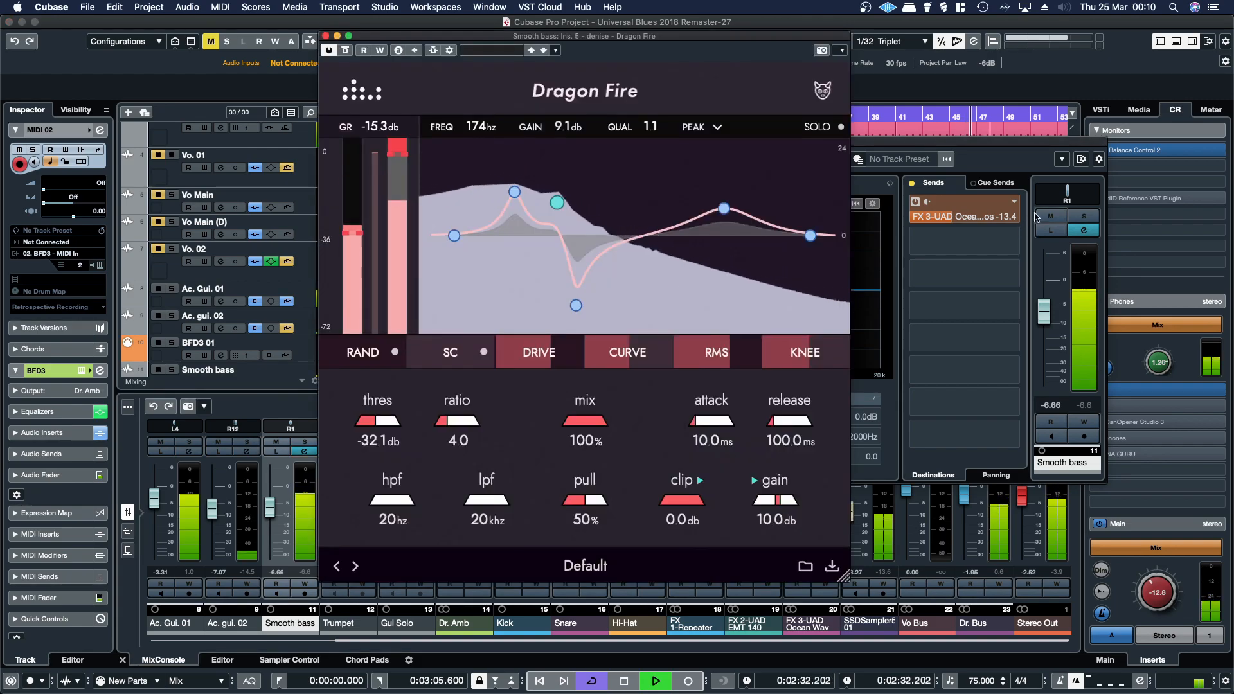
{"action": "left_click", "coordinate": [1083, 217]}
{"action": "left_click", "coordinate": [618, 53]}
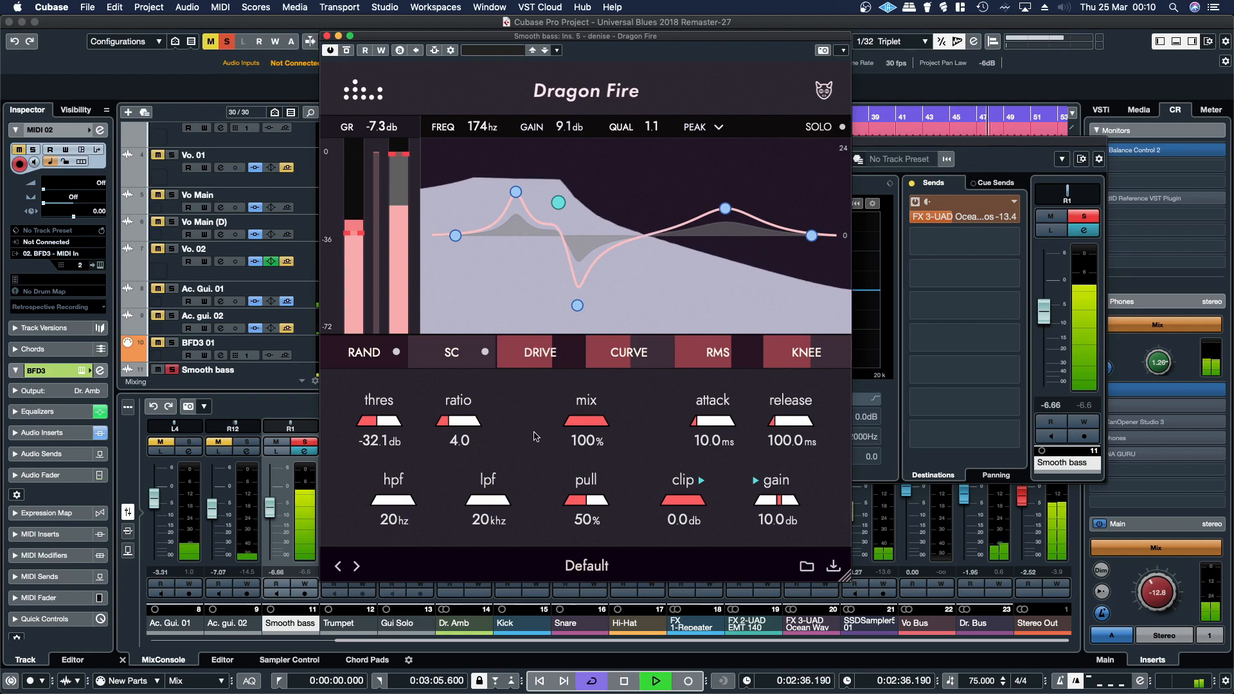
- Reduce Dragon Fire's drive on the bass to 0% for comparison and raise it again to slightly above its original amount
{"action": "mouse_move", "coordinate": [541, 363]}
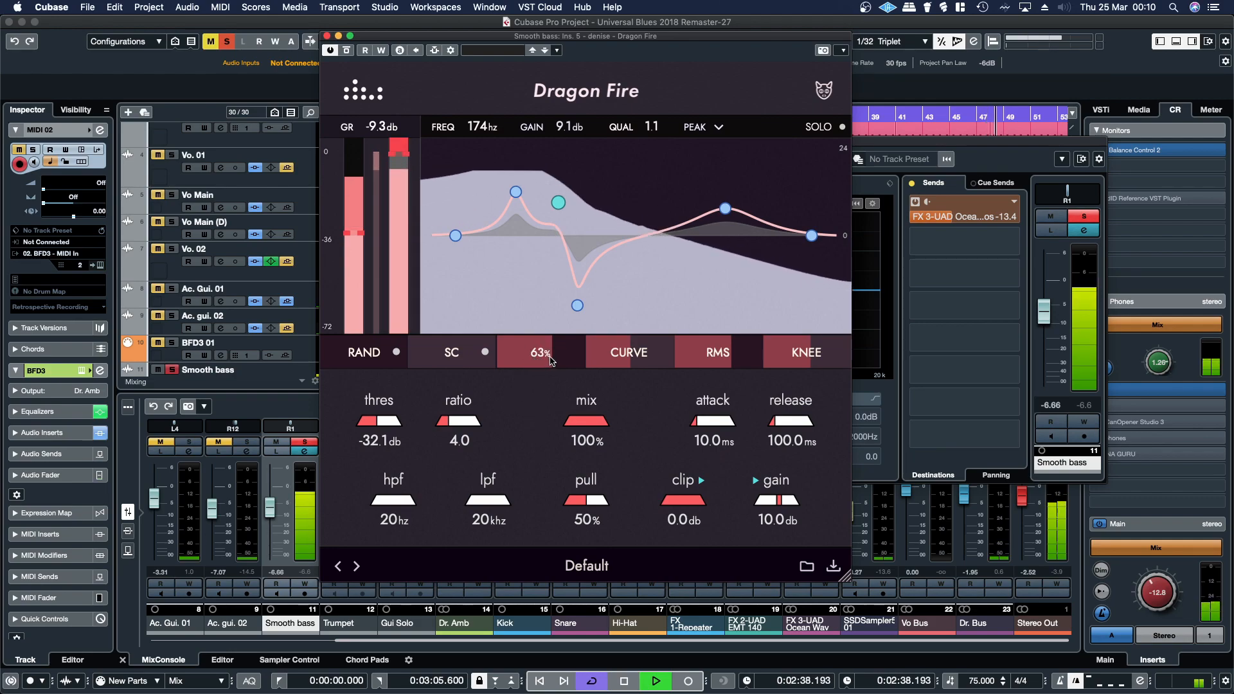
{"action": "left_click_drag", "start_coordinate": [551, 362], "coordinate": [465, 364]}
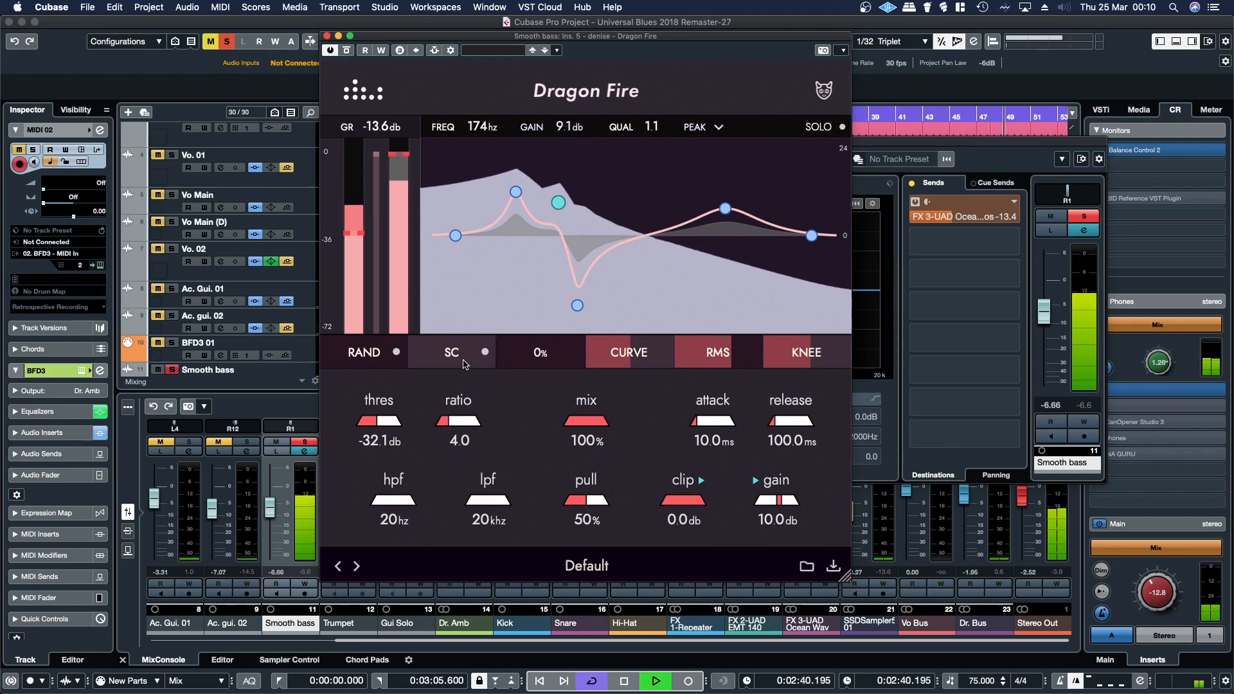
{"action": "left_click_drag", "start_coordinate": [505, 364], "coordinate": [580, 383]}
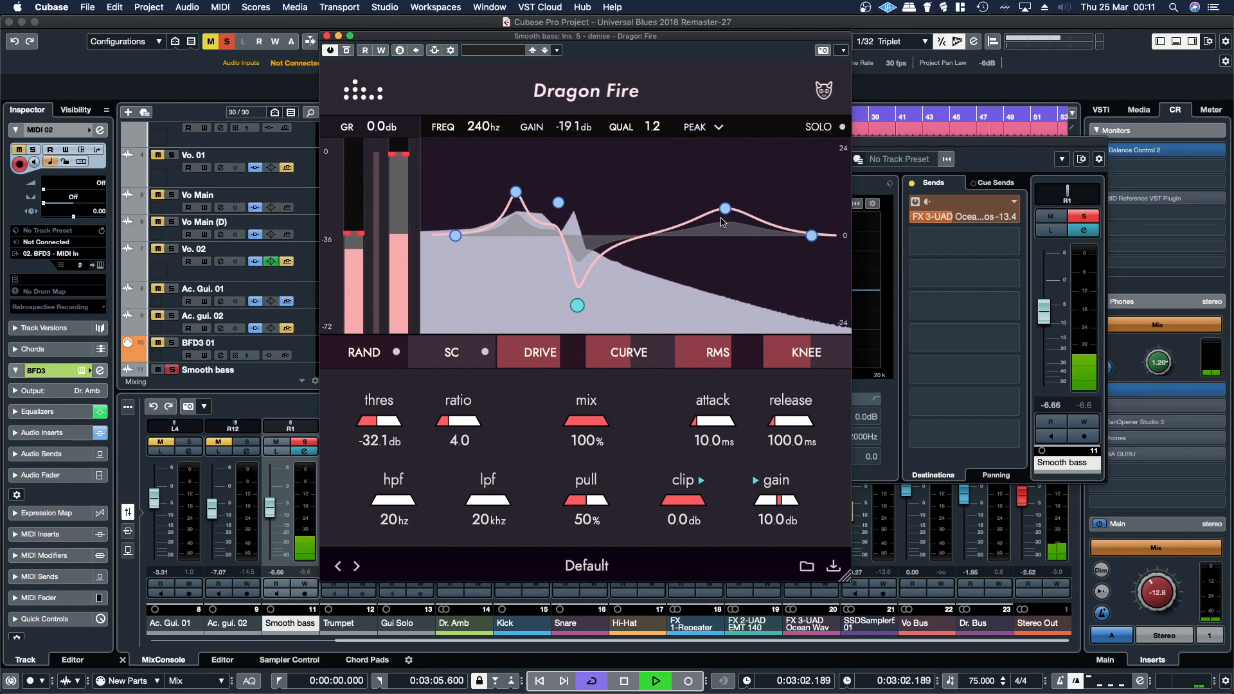
- Restart playback near bar 39, unsolo Smooth bass and raise its fader to -6.29 dB
{"action": "left_click", "coordinate": [870, 118]}
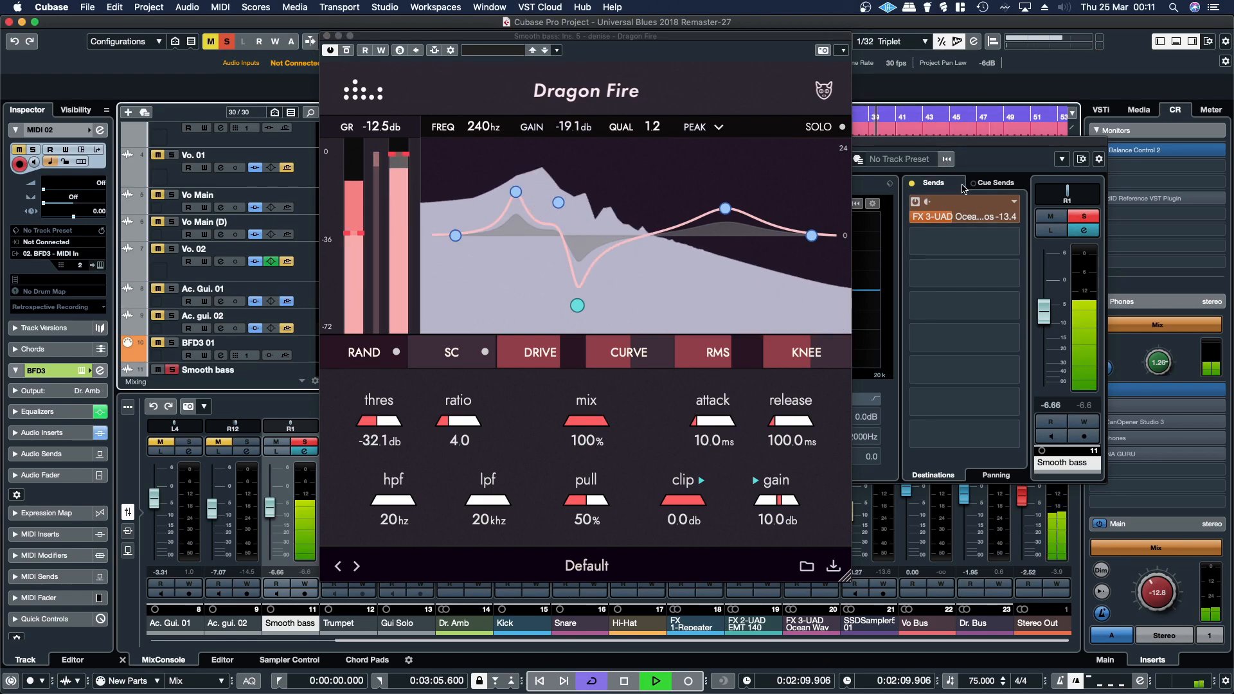
{"action": "left_click", "coordinate": [1083, 215]}
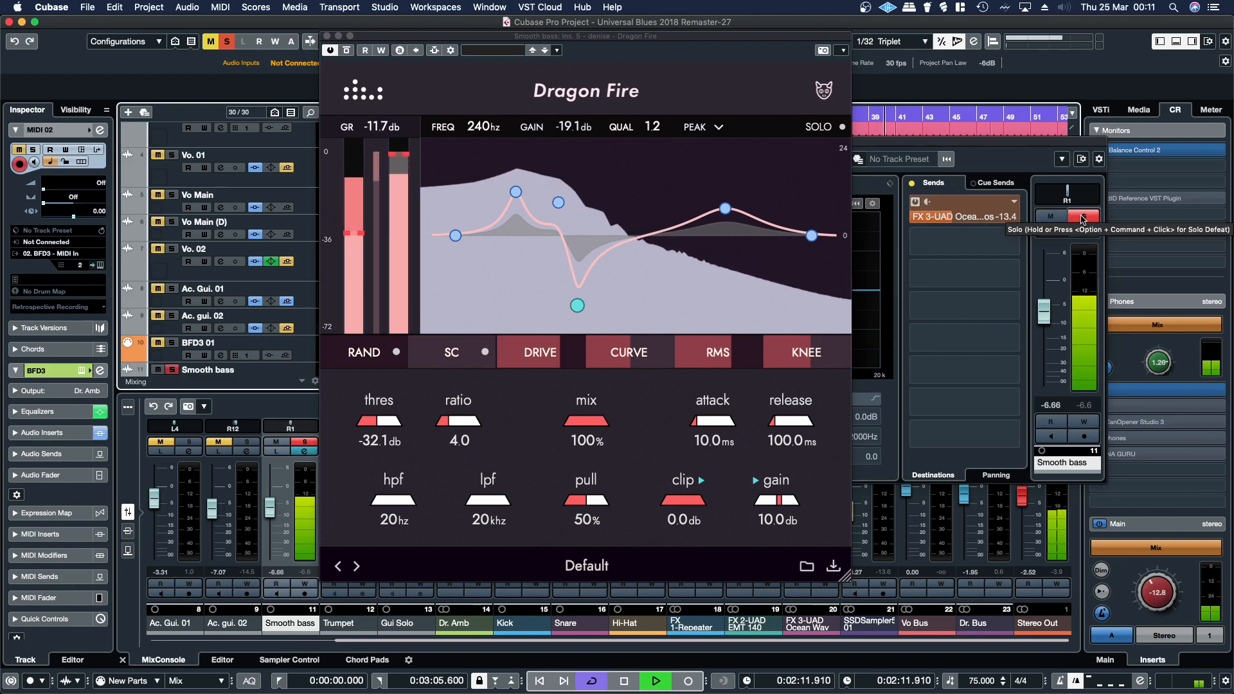
{"action": "left_click", "coordinate": [1085, 230]}
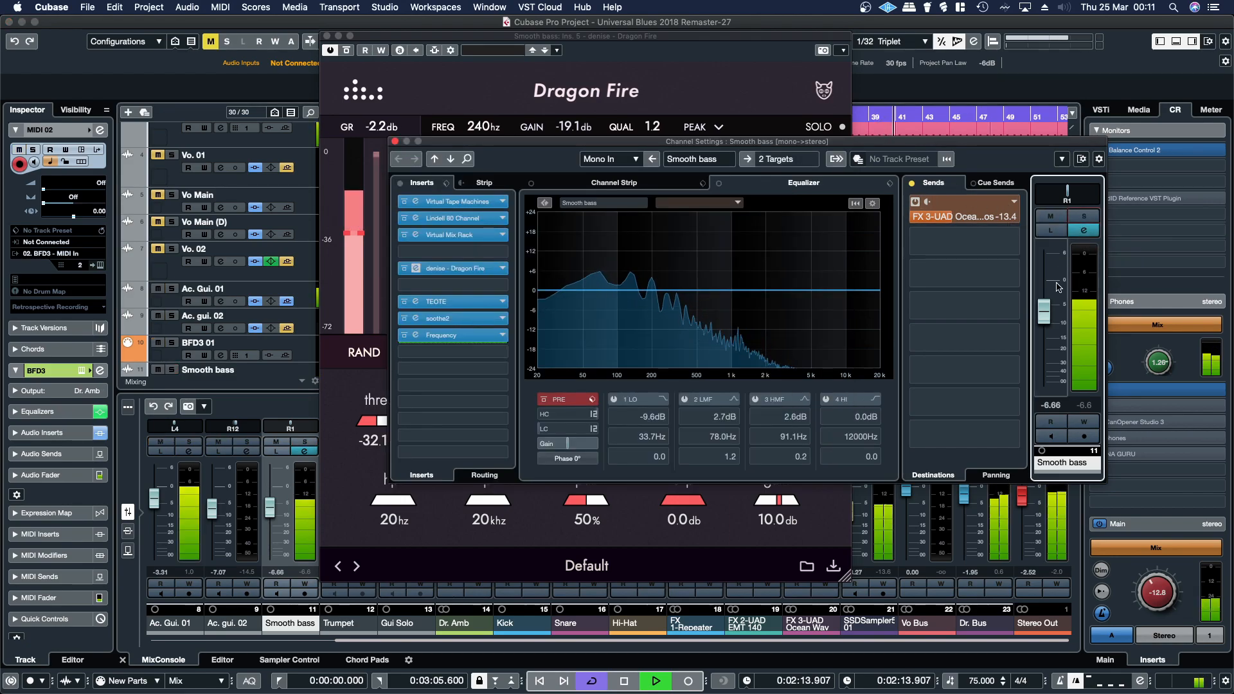
{"action": "left_click_drag", "start_coordinate": [1049, 304], "coordinate": [1050, 301]}
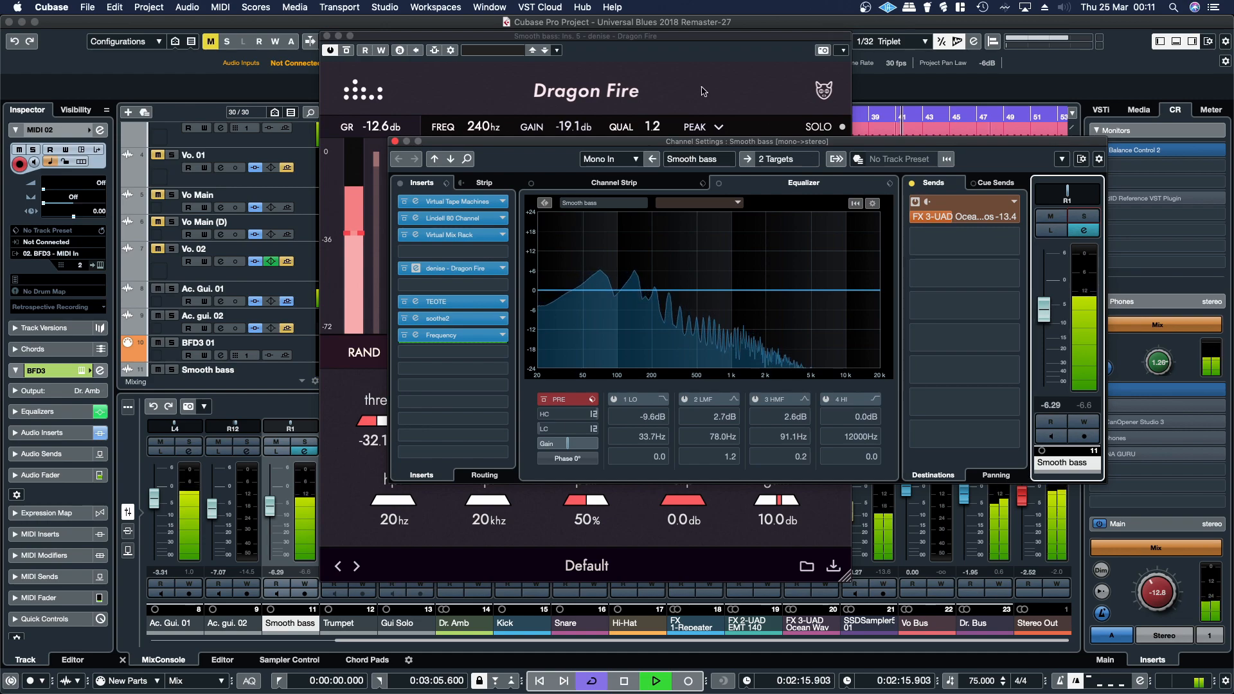
{"action": "left_click", "coordinate": [559, 52]}
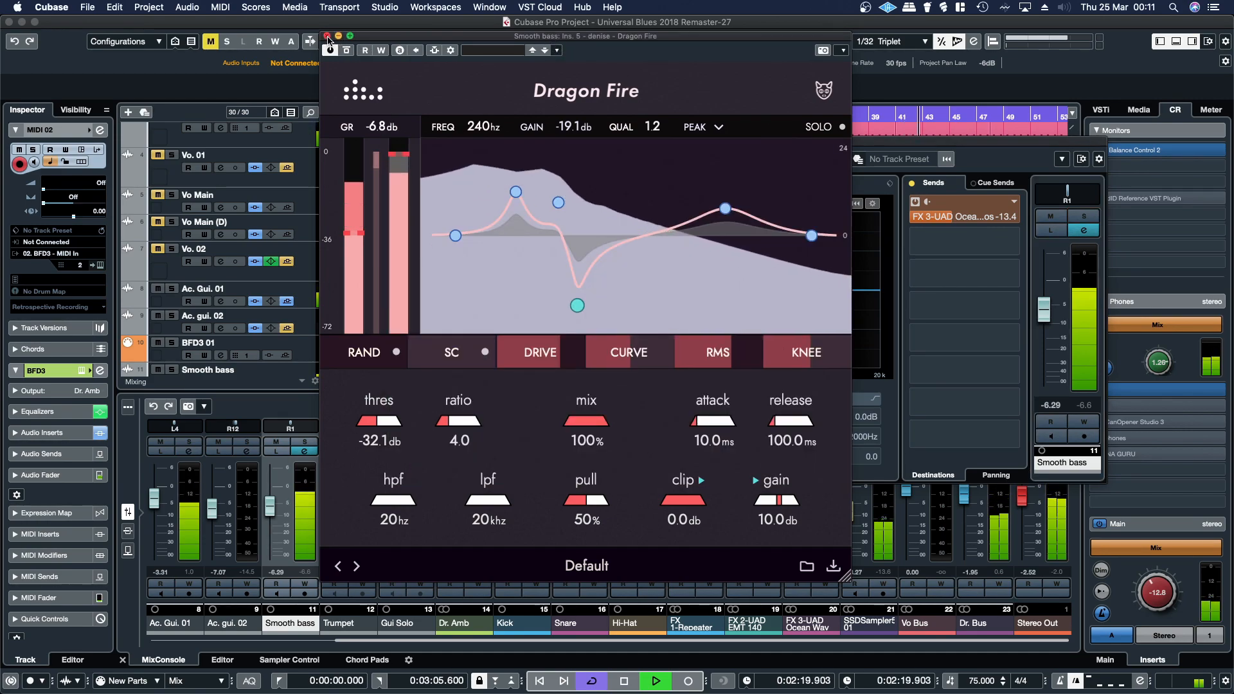
- Switch the VSX headphone monitoring on Phones to the Archon room in Far-Field mode and close the plug-in
{"action": "left_click", "coordinate": [1169, 390]}
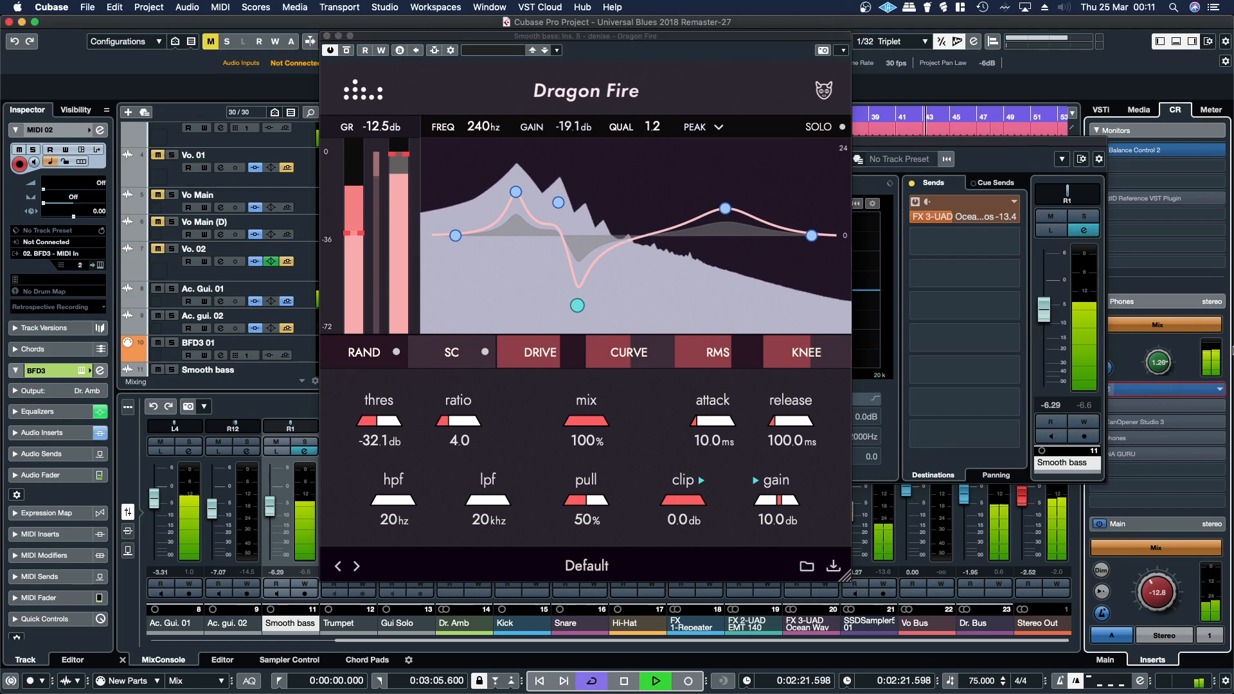
{"action": "left_click", "coordinate": [1219, 330]}
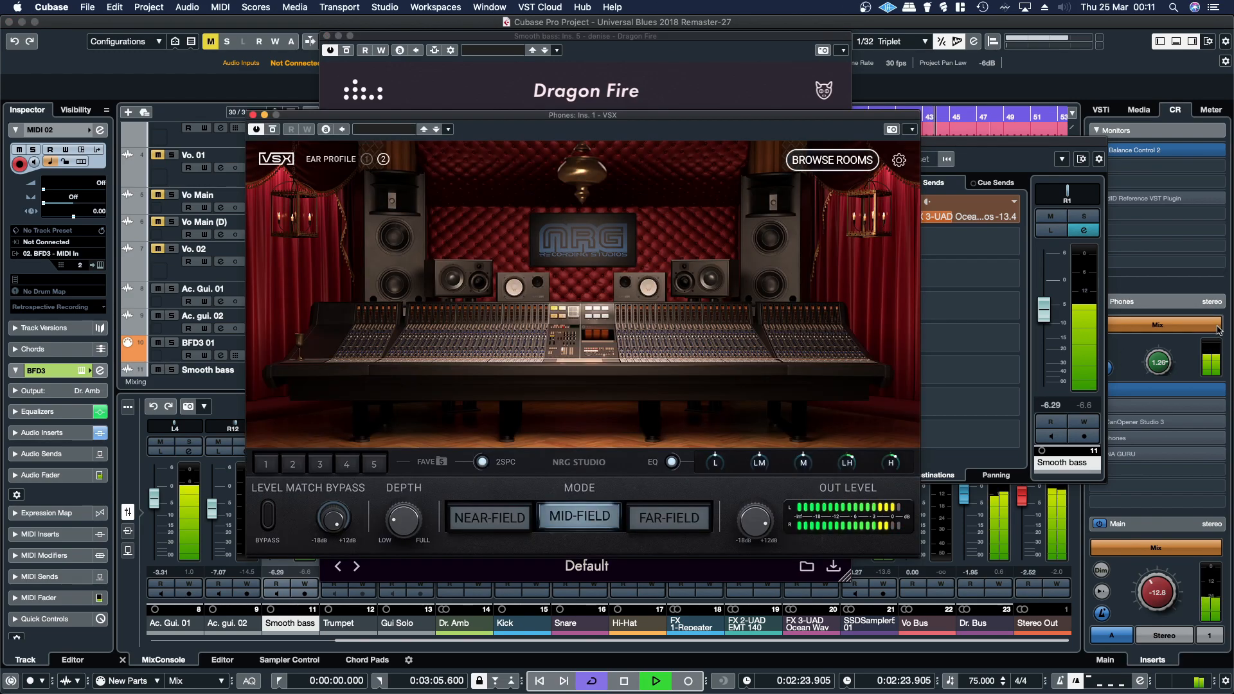
{"action": "left_click", "coordinate": [825, 166]}
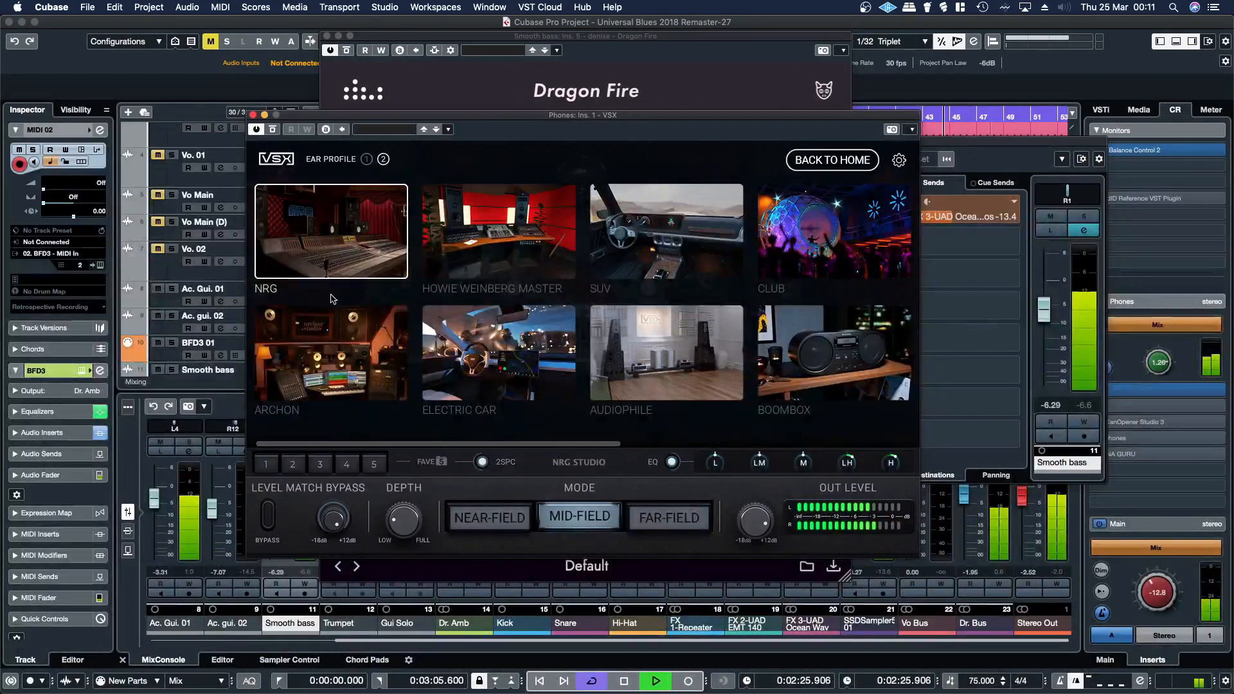
{"action": "left_click", "coordinate": [331, 353]}
{"action": "left_click", "coordinate": [667, 519]}
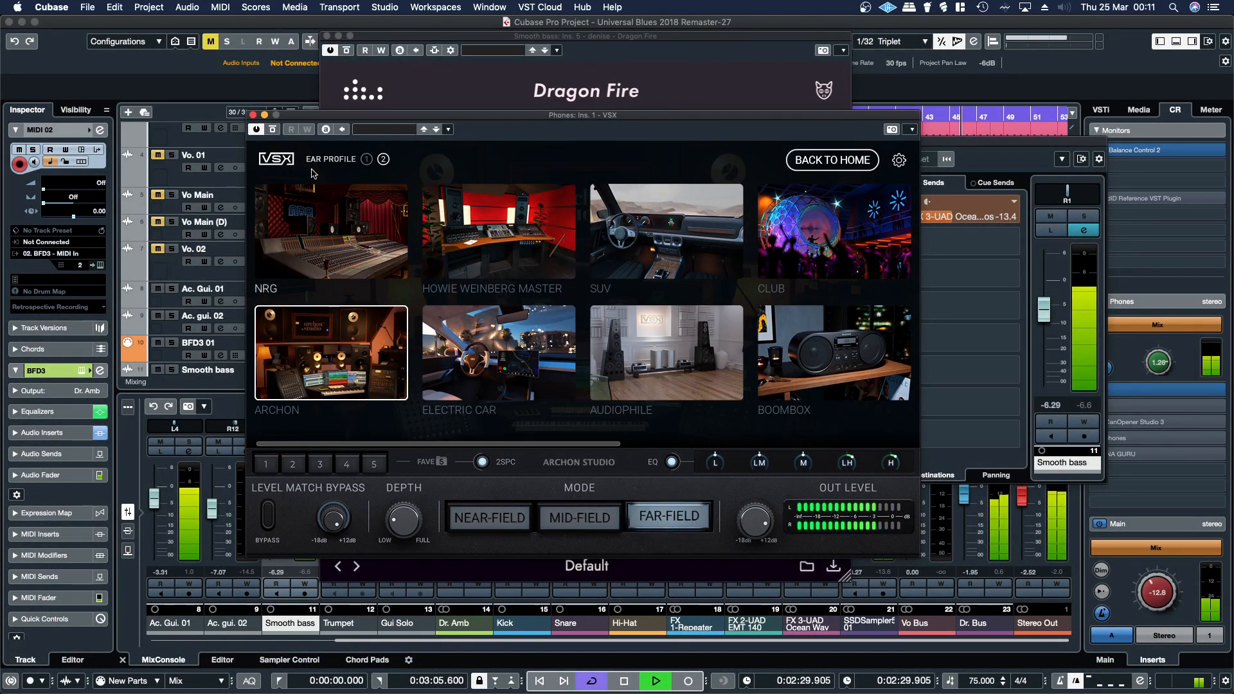
{"action": "left_click", "coordinate": [253, 115]}
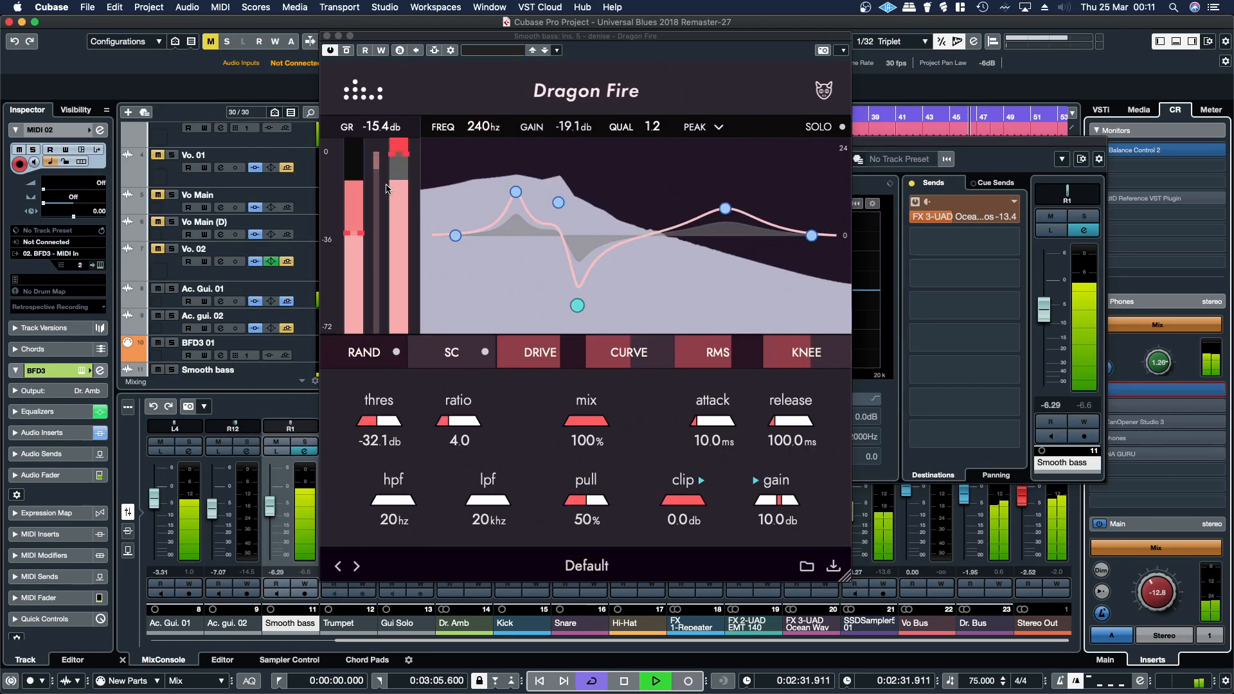
- Close Dragon Fire, briefly solo Smooth bass to compare it with the full mix, and close its channel settings
{"action": "left_click", "coordinate": [327, 36]}
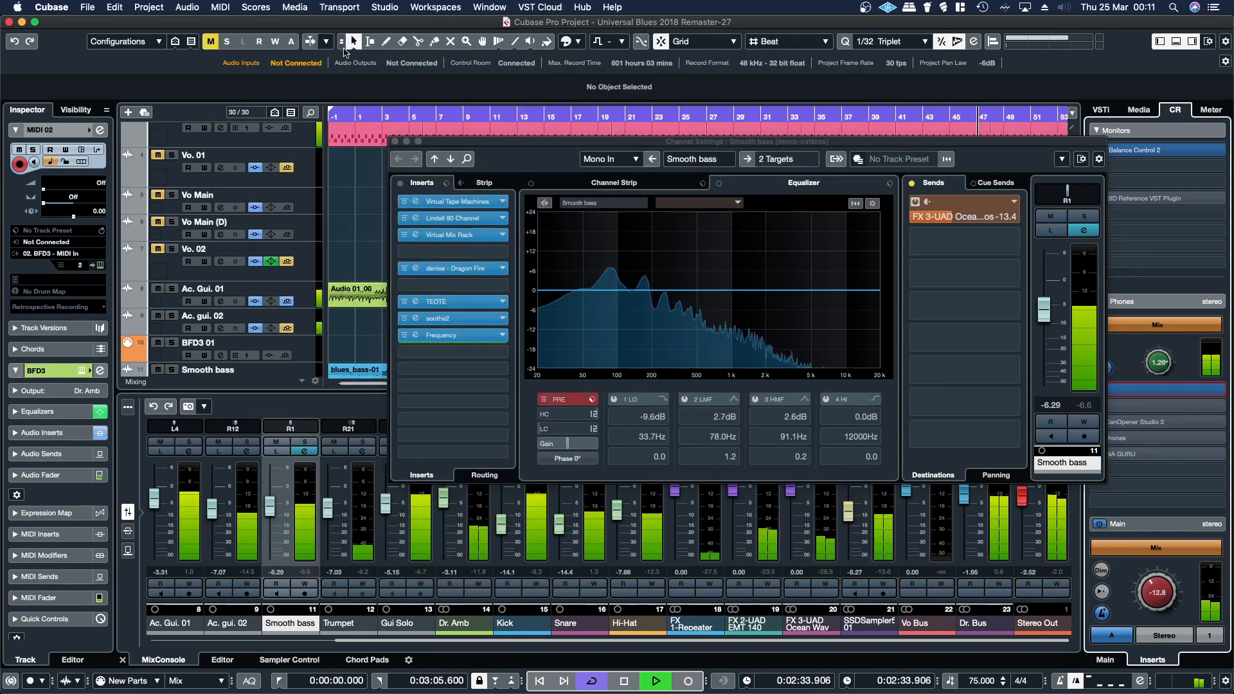
{"action": "left_click_drag", "start_coordinate": [622, 147], "coordinate": [531, 110]}
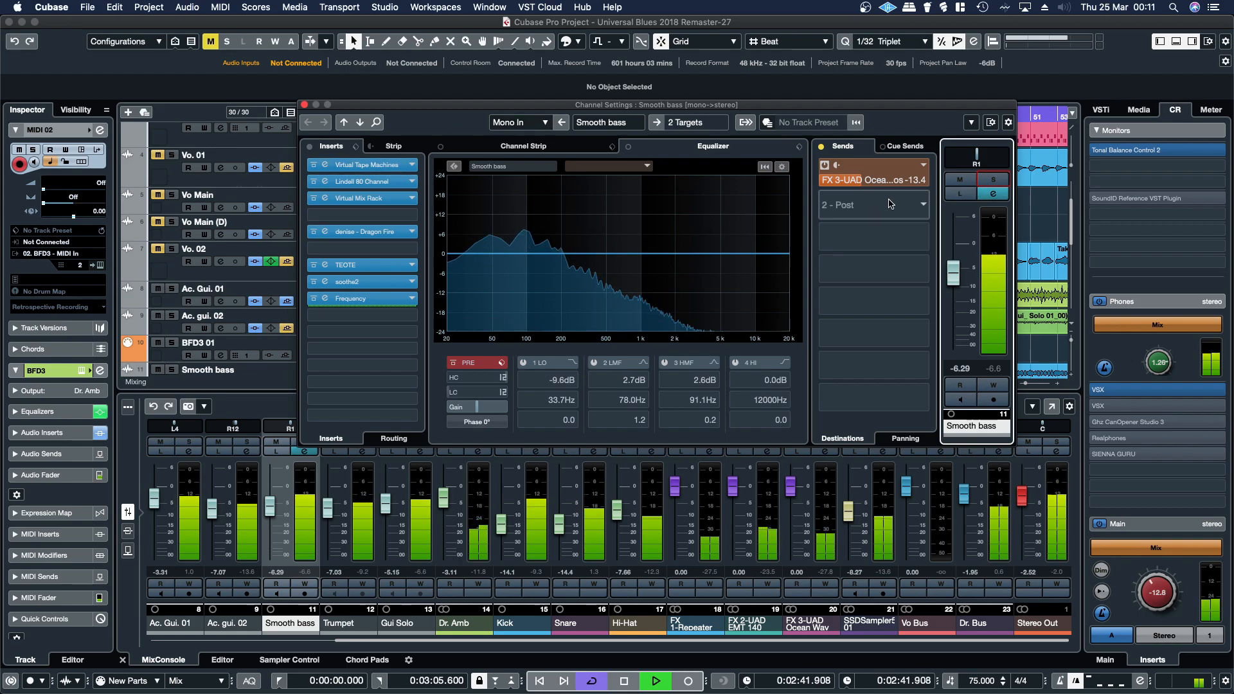
{"action": "left_click", "coordinate": [981, 180]}
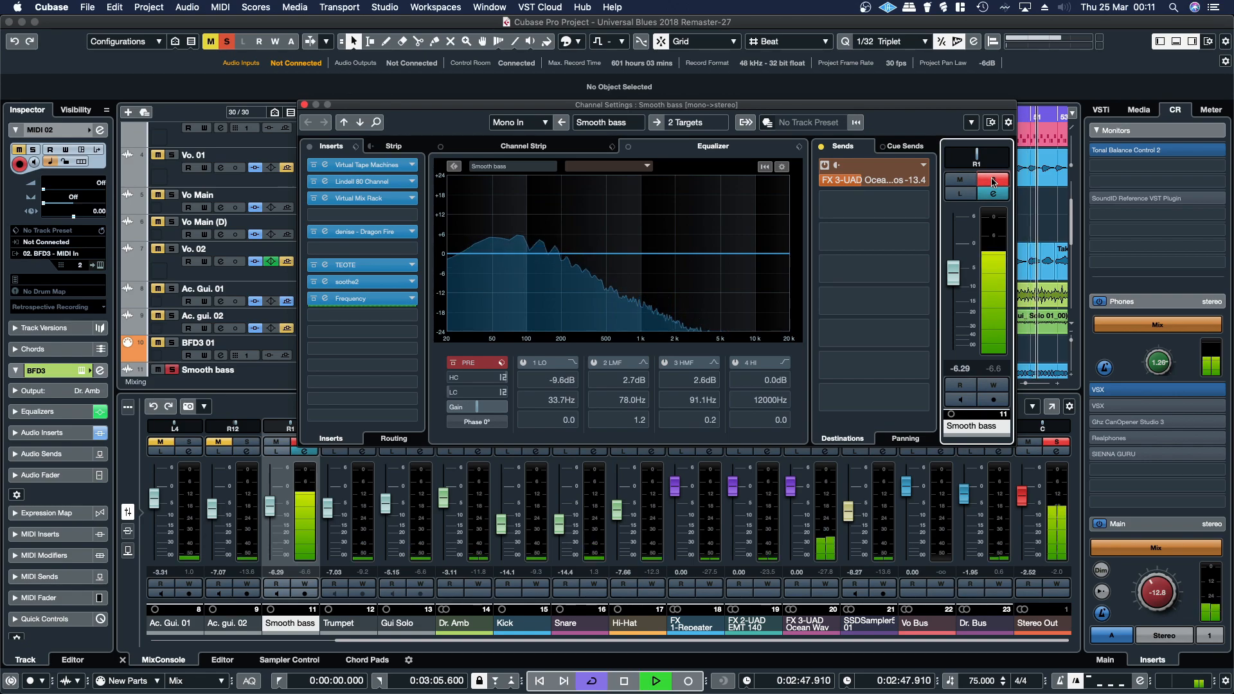
{"action": "left_click", "coordinate": [993, 182]}
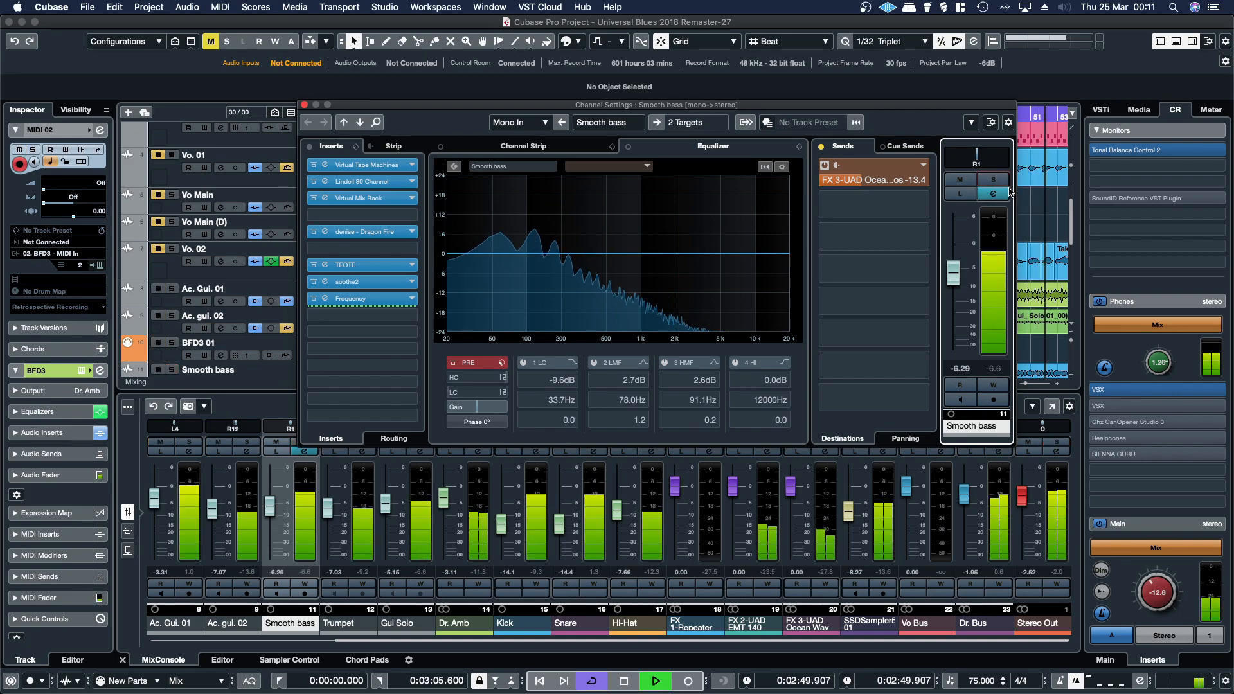
{"action": "left_click", "coordinate": [305, 105]}
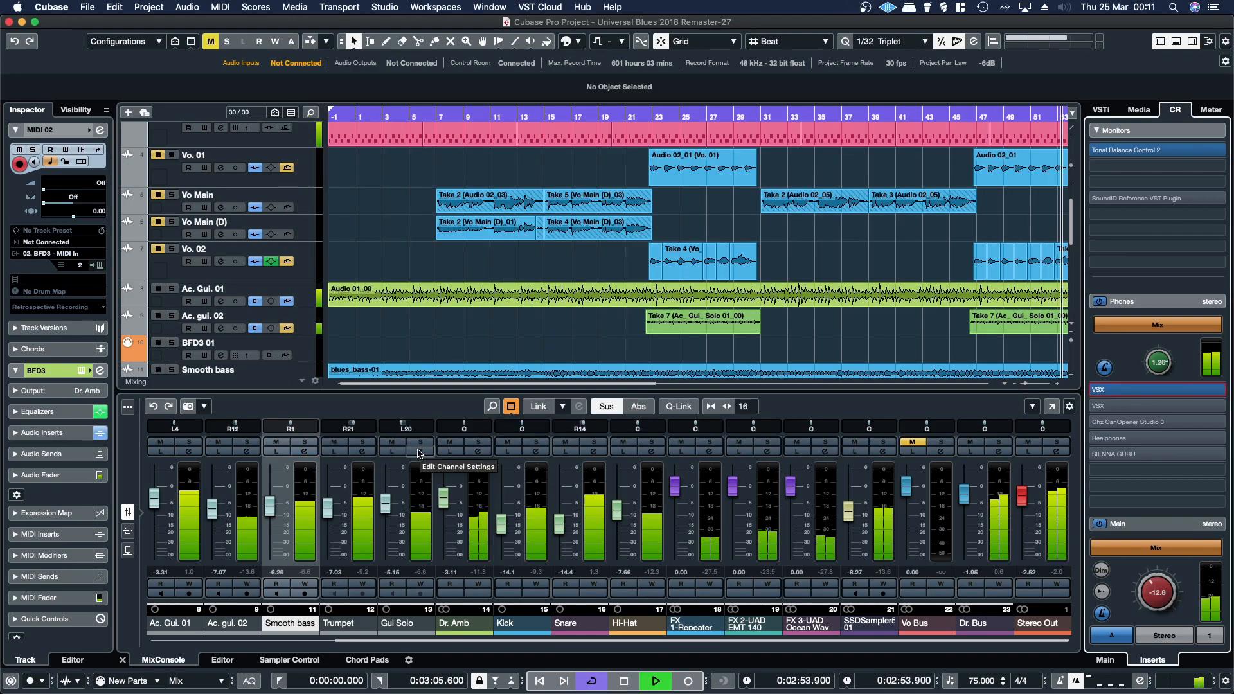
- Open the Trumpet channel settings and set its FX 2-UAD EMT 140 send to -5.91 and FX 1-Repeater send to -24.9
{"action": "left_click", "coordinate": [372, 451]}
{"action": "left_click_drag", "start_coordinate": [865, 187], "coordinate": [872, 187]}
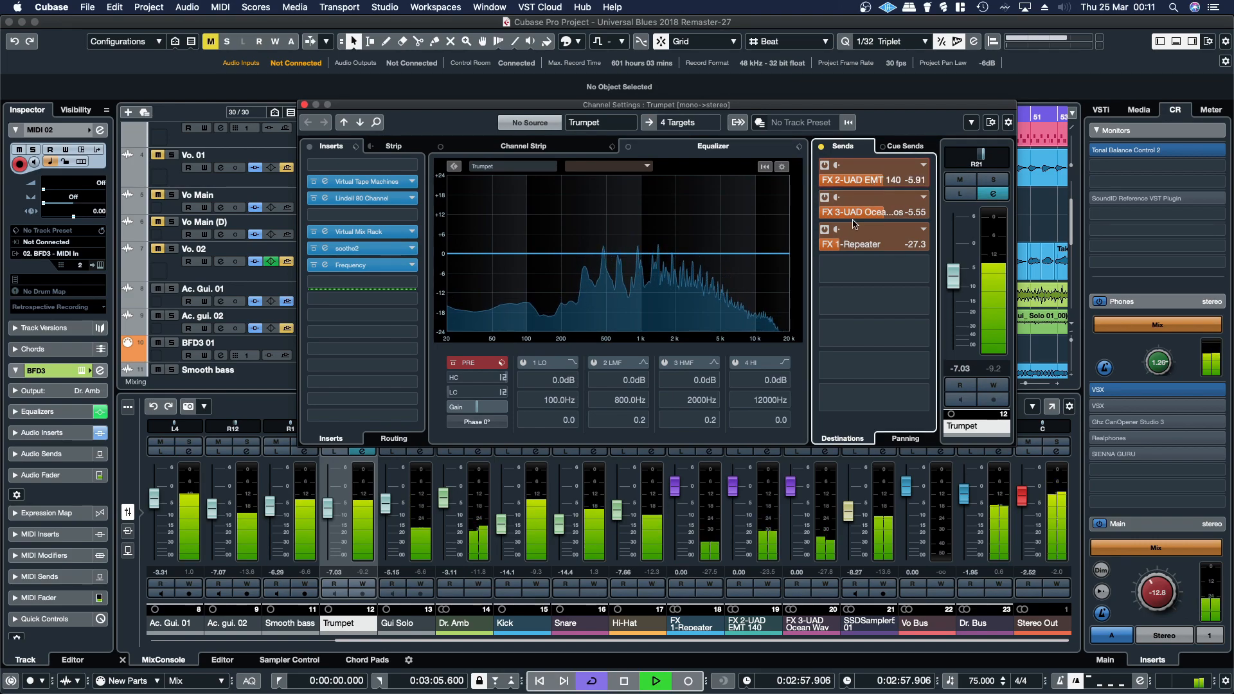
{"action": "left_click_drag", "start_coordinate": [840, 250], "coordinate": [843, 250]}
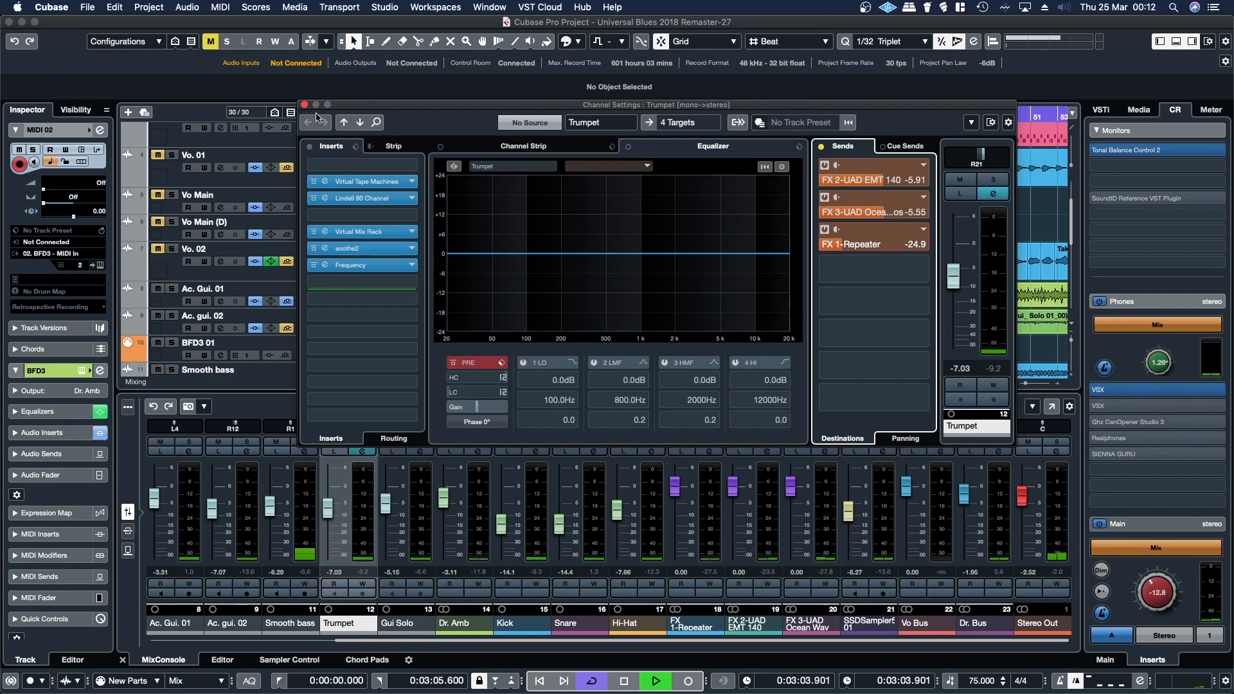
- Examine the processing modules in the Trumpet's Virtual Mix Rack insert
{"action": "left_click_drag", "start_coordinate": [365, 104], "coordinate": [500, 97]}
{"action": "left_click", "coordinate": [492, 223]}
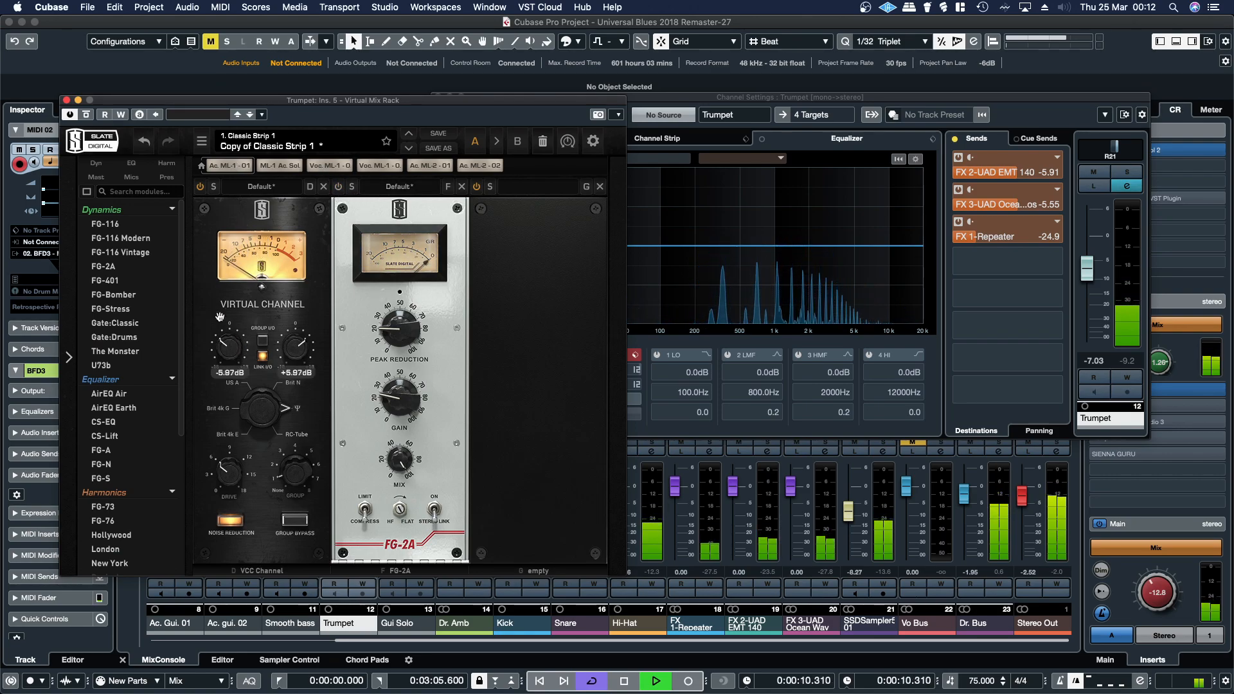
{"action": "left_click", "coordinate": [66, 100]}
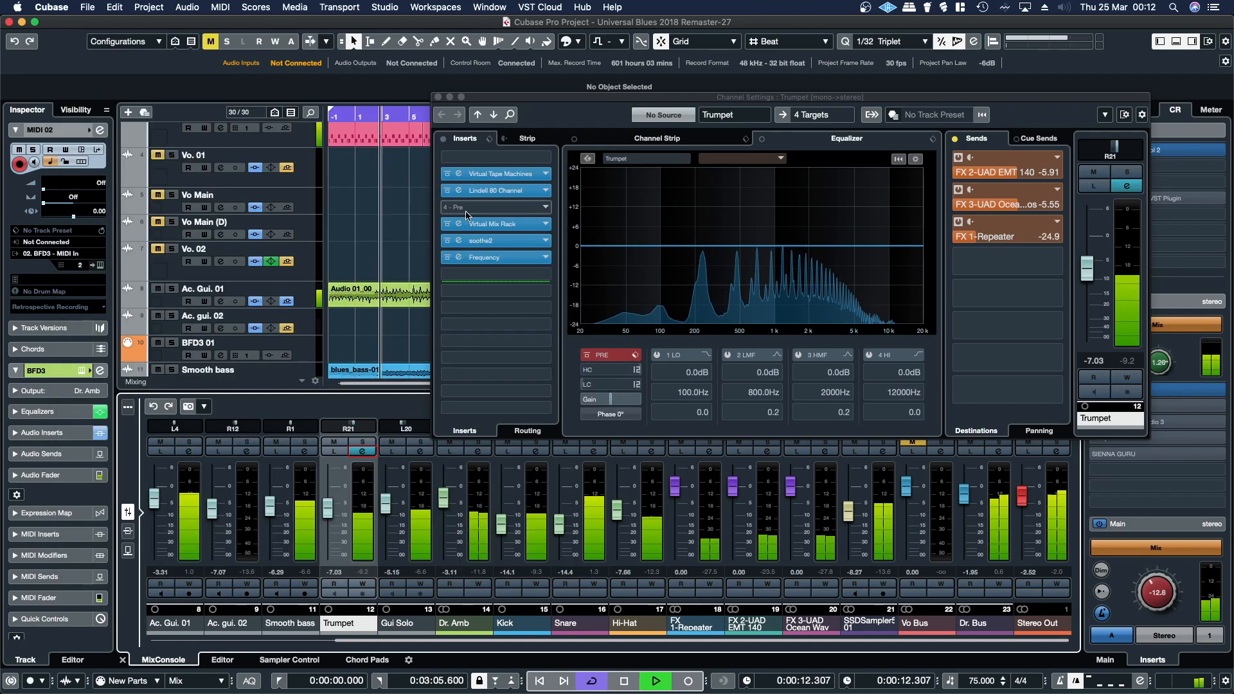
- Move Virtual Mix Rack up one insert slot on the Trumpet and insert denise - Dragon Fire directly below it
{"action": "left_click", "coordinate": [499, 208]}
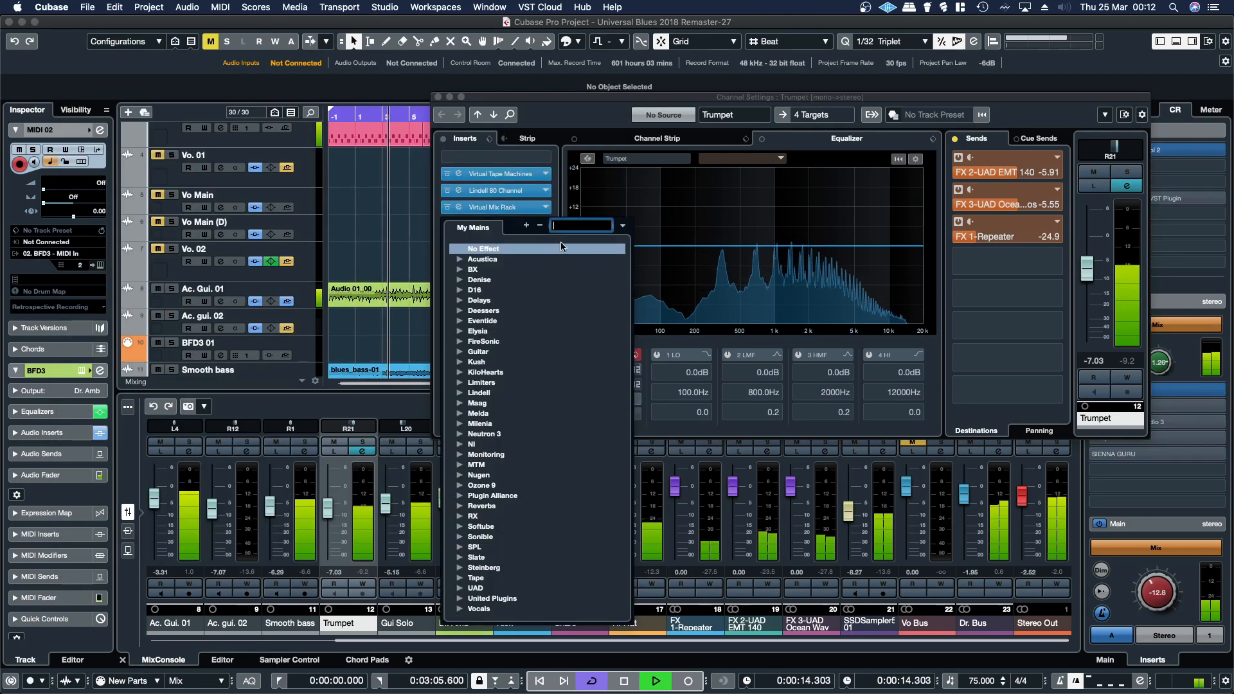
{"action": "scroll", "coordinate": [520, 466], "scroll_direction": "down", "scroll_amount": 1}
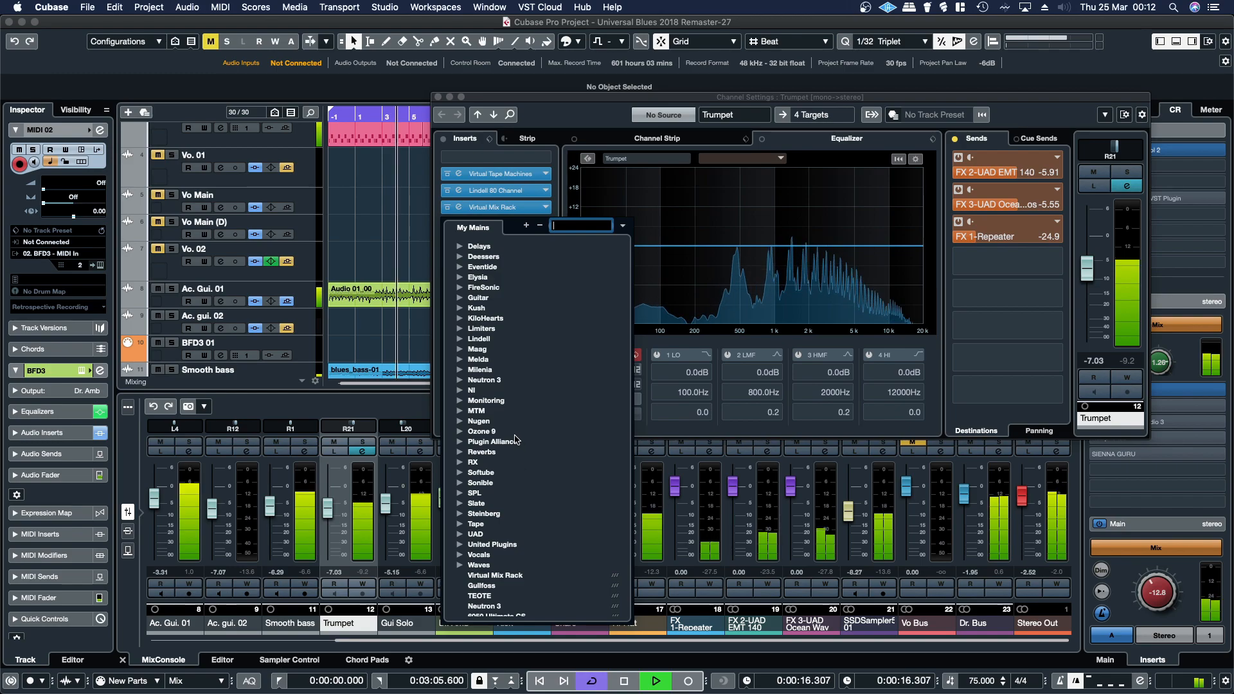
{"action": "type", "text": "drag"}
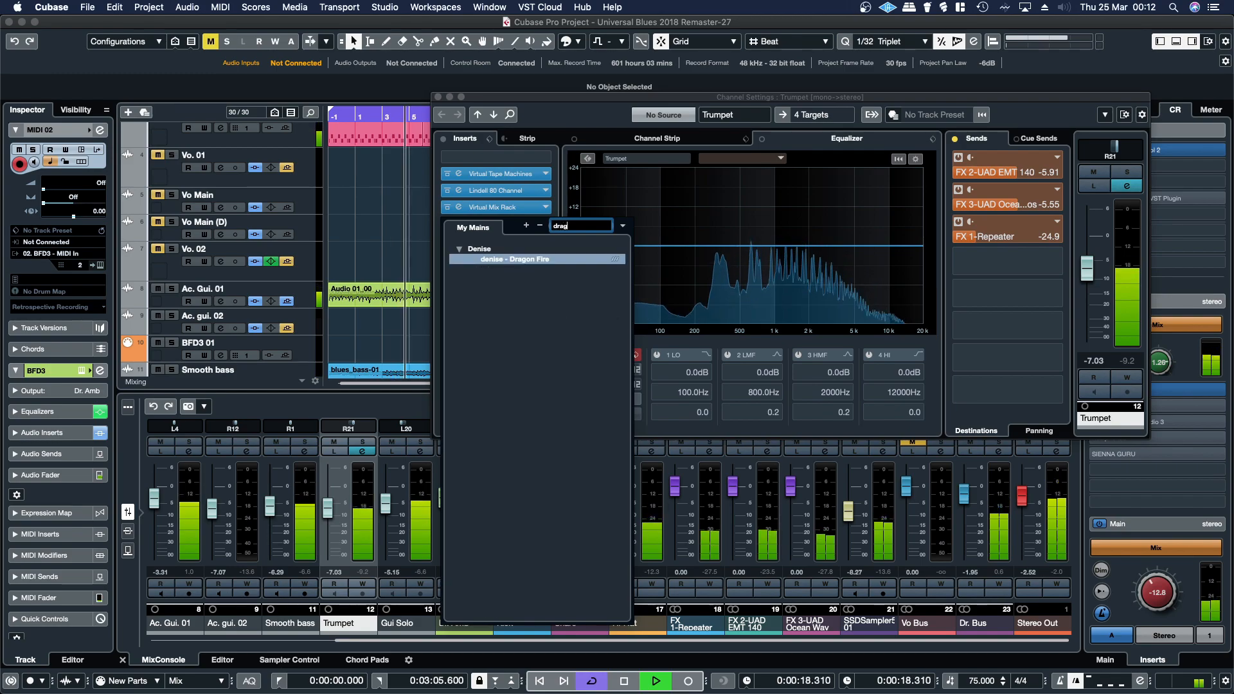
{"action": "left_click", "coordinate": [519, 260]}
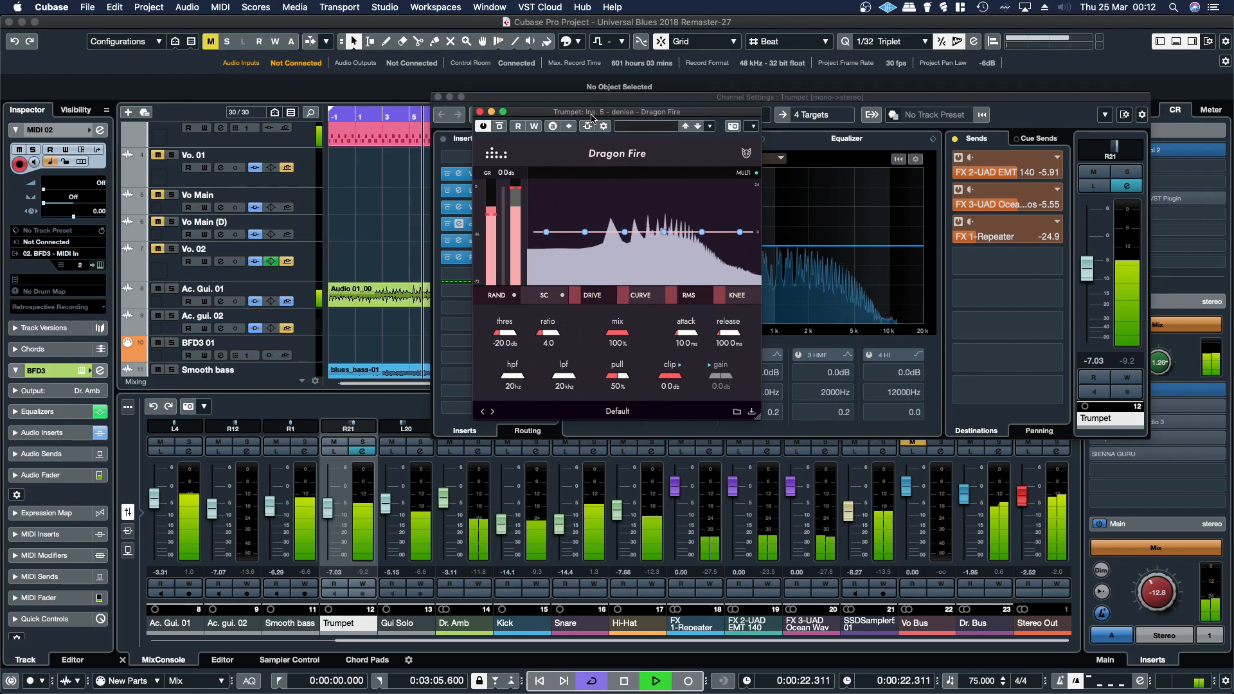
- Enlarge the Trumpet's Dragon Fire window, place it clear of the insert list and restart playback from the beginning
{"action": "left_click_drag", "start_coordinate": [607, 112], "coordinate": [469, 38]}
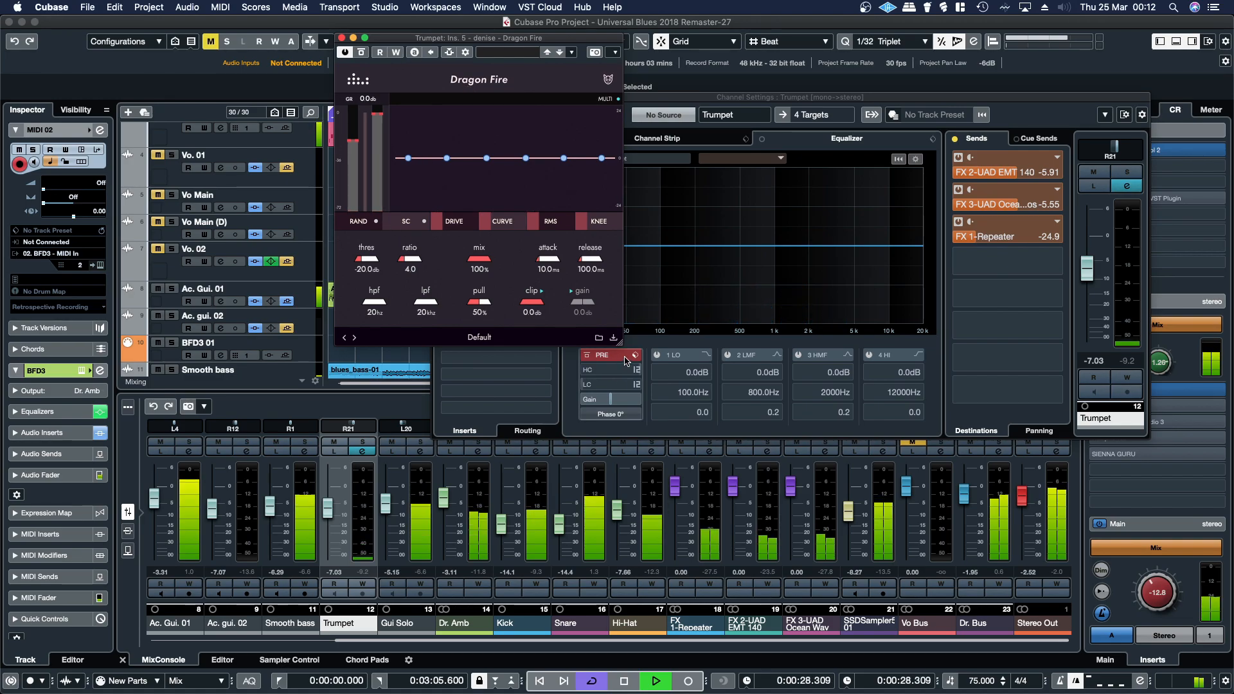
{"action": "left_click_drag", "start_coordinate": [618, 342], "coordinate": [983, 645]}
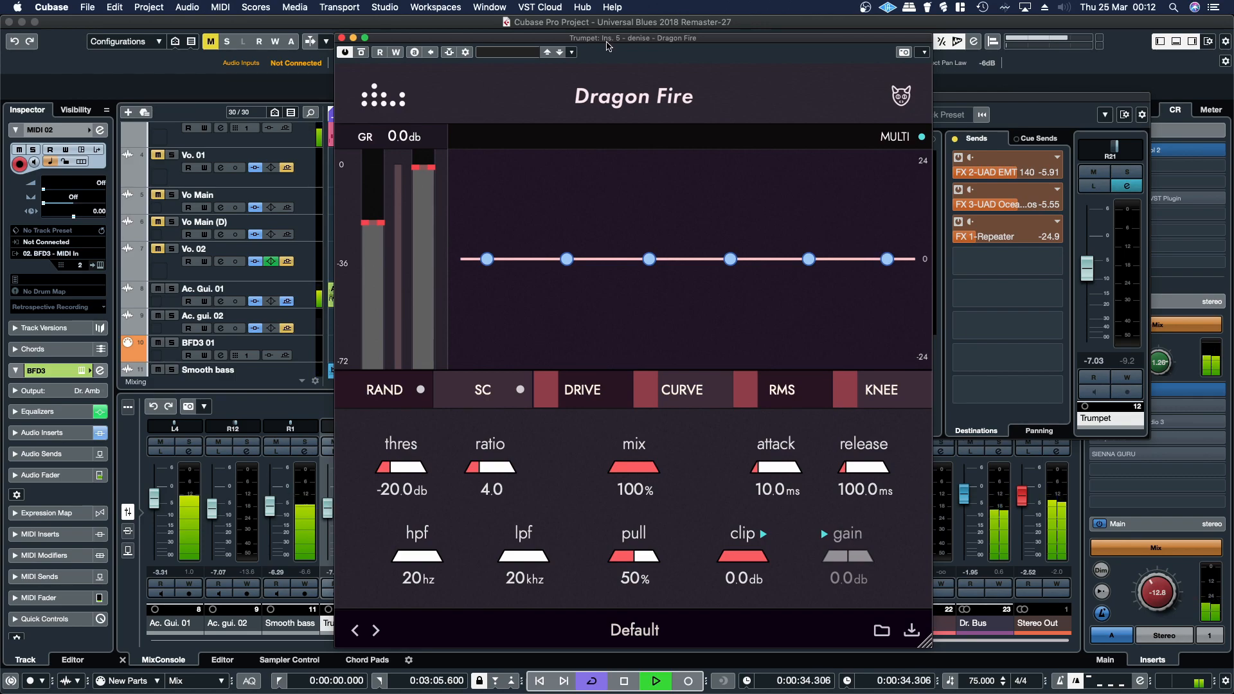
{"action": "left_click_drag", "start_coordinate": [606, 43], "coordinate": [794, 38]}
{"action": "left_click", "coordinate": [328, 118]}
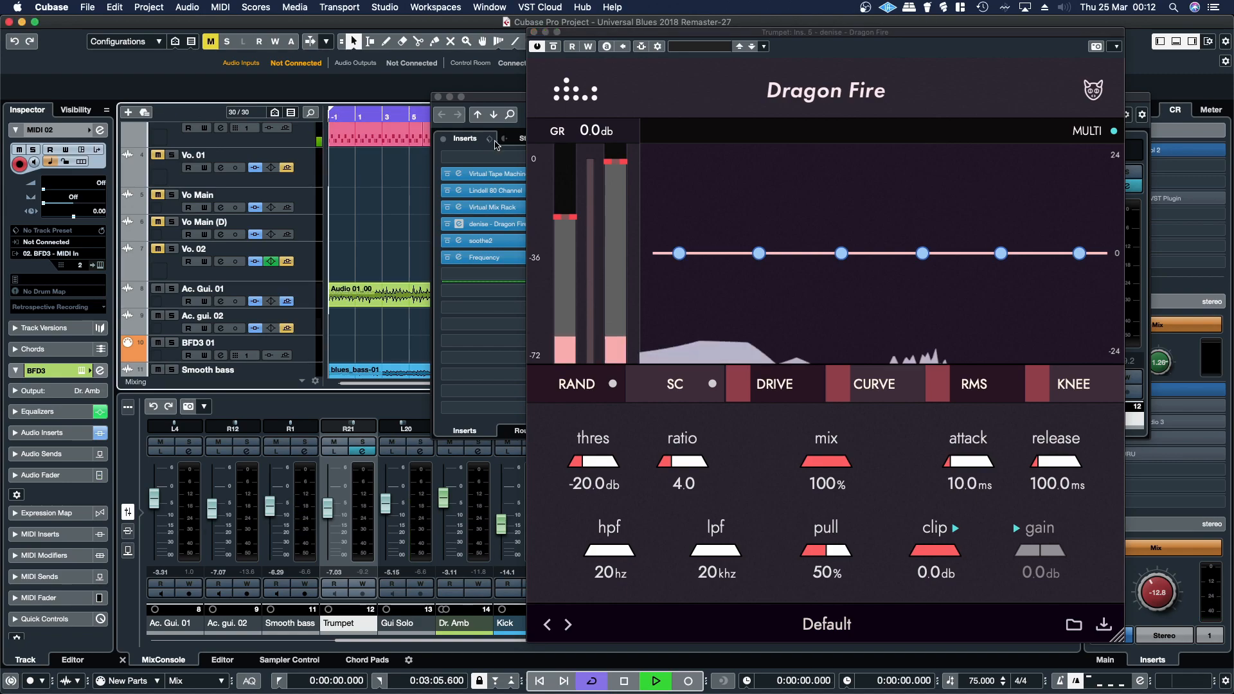
- Set Dragon Fire's threshold to -38.8 dB, restart playback and boost the third EQ band by 2.9 dB at 352 Hz
{"action": "left_click_drag", "start_coordinate": [567, 229], "coordinate": [565, 269]}
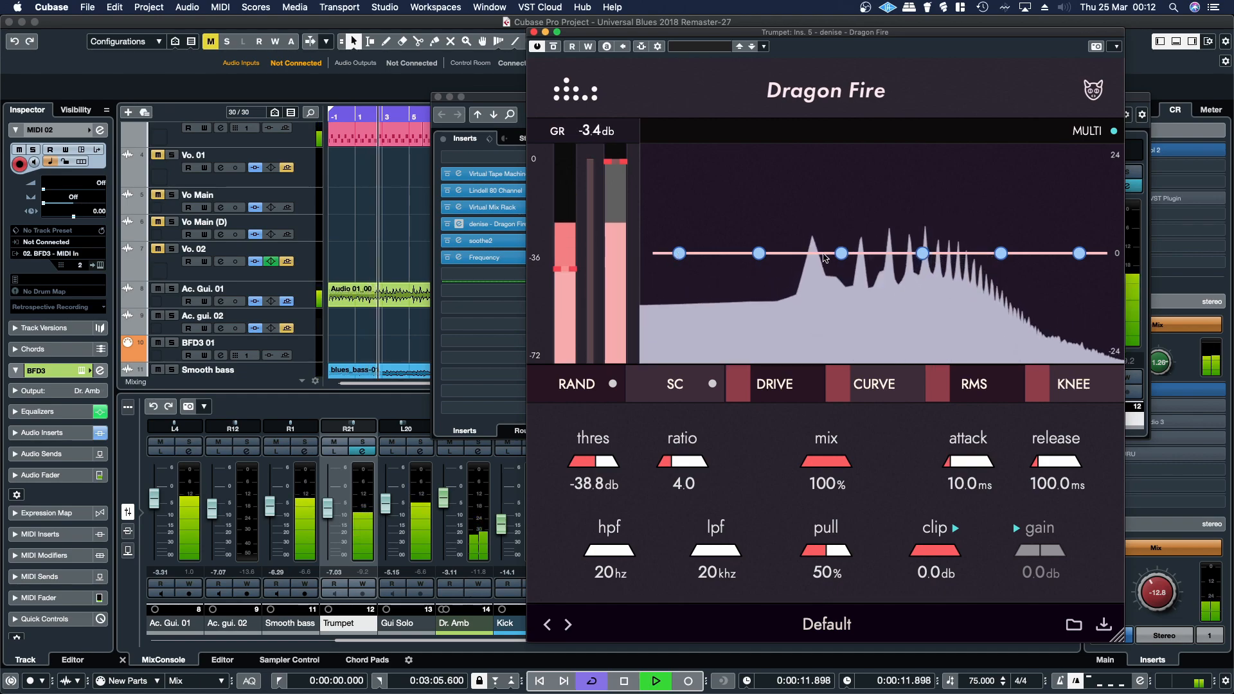
{"action": "left_click", "coordinate": [332, 121]}
{"action": "left_click_drag", "start_coordinate": [841, 253], "coordinate": [845, 238]}
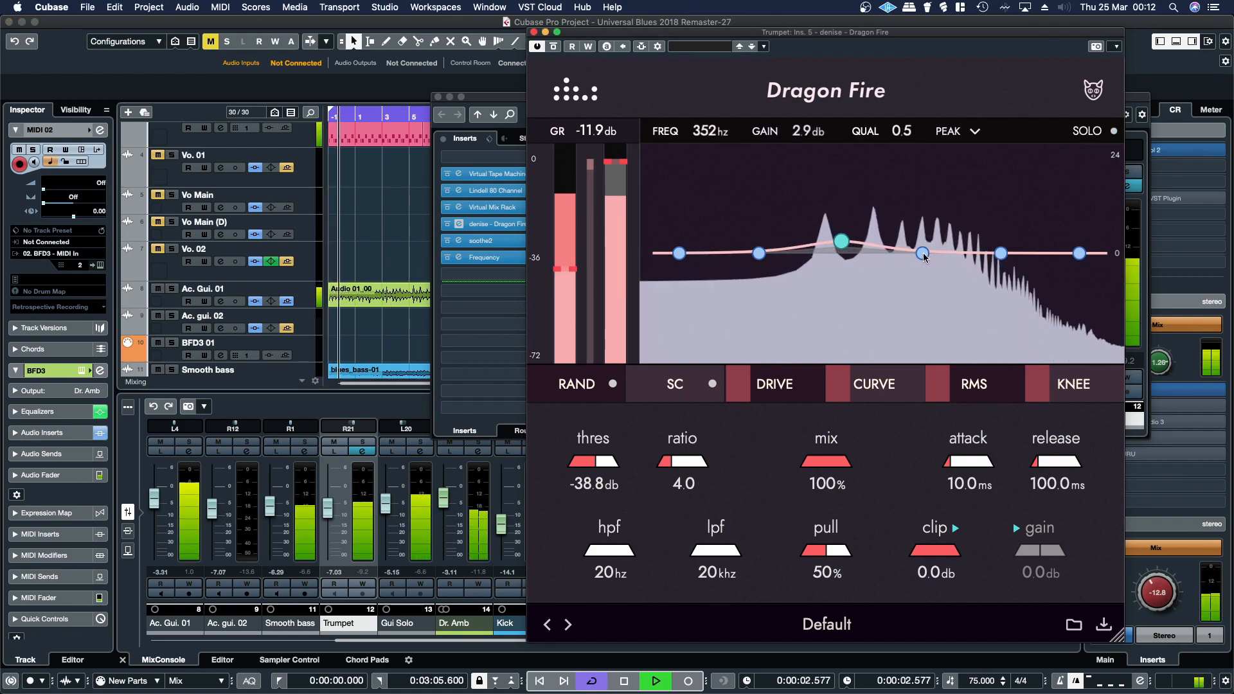
- Boost the fourth EQ band by 4.9 dB at 1.6 kHz with quality 0.9, auditioning that band soloed
{"action": "scroll", "coordinate": [944, 234], "scroll_direction": "up", "scroll_amount": 3}
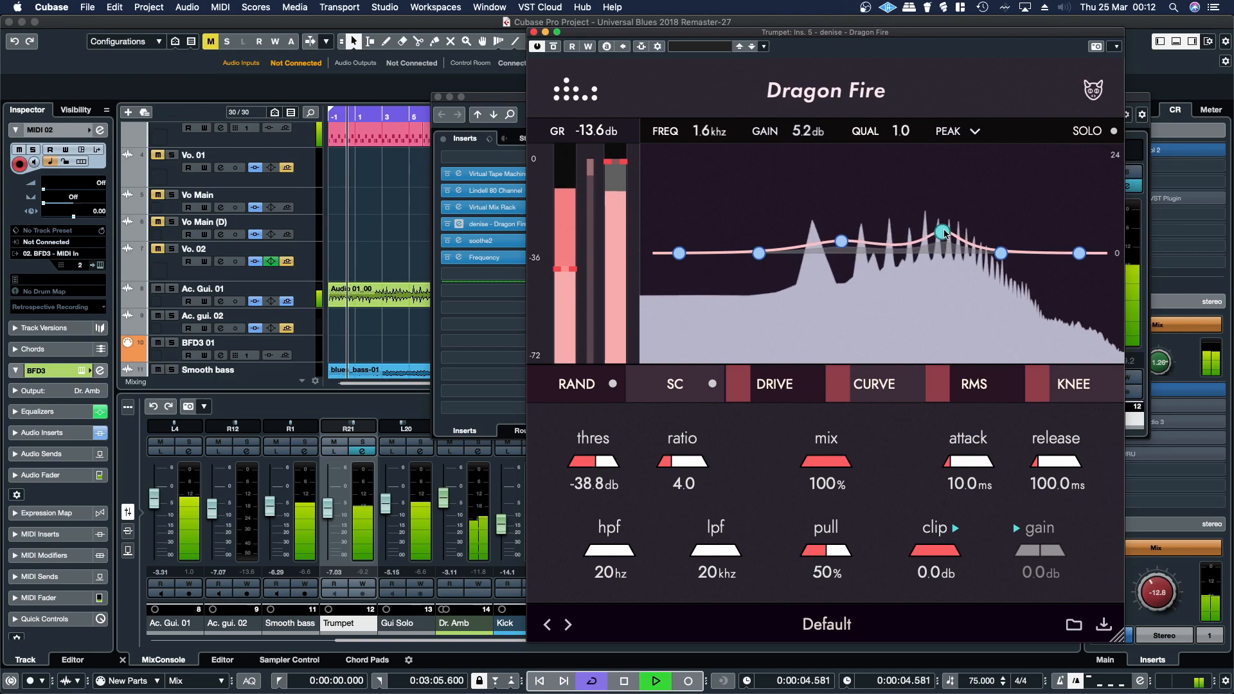
{"action": "left_click", "coordinate": [1096, 132]}
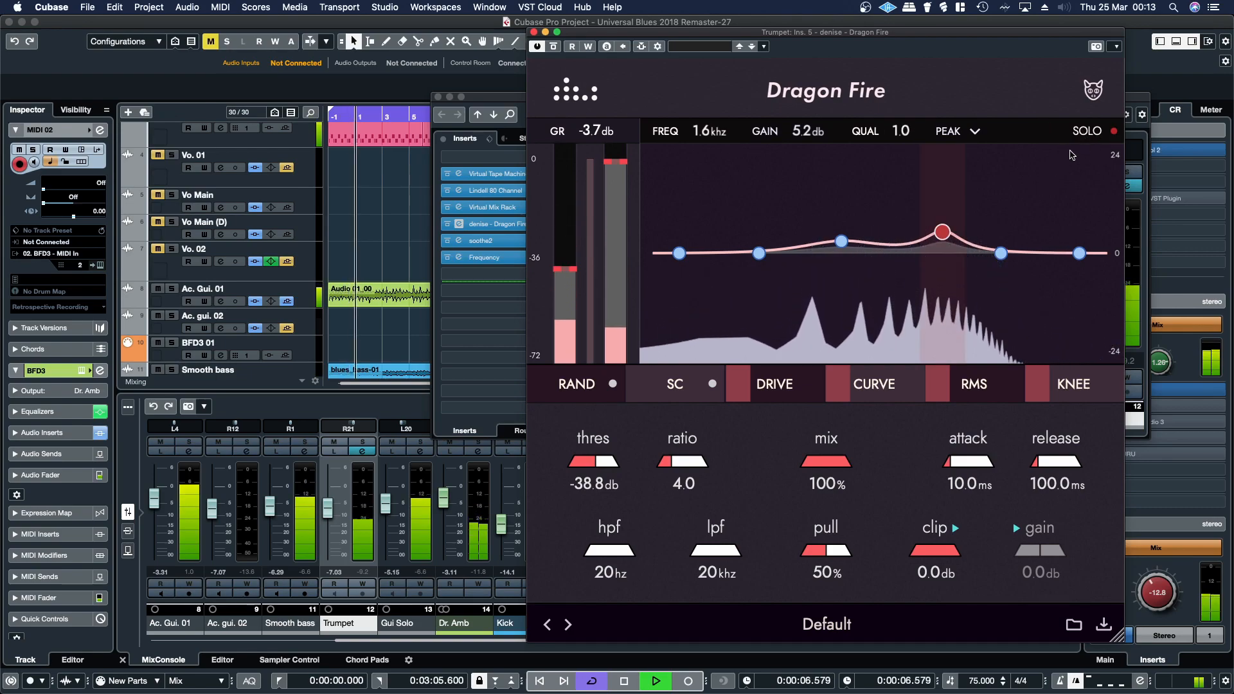
{"action": "mouse_move", "coordinate": [942, 231]}
{"action": "left_mouse_down"}
{"action": "mouse_move", "coordinate": [926, 223]}
{"action": "mouse_move", "coordinate": [950, 229]}
{"action": "mouse_move", "coordinate": [944, 239]}
{"action": "left_mouse_up"}
{"action": "scroll", "coordinate": [953, 230], "scroll_direction": "down", "scroll_amount": 1}
{"action": "left_click", "coordinate": [1085, 134]}
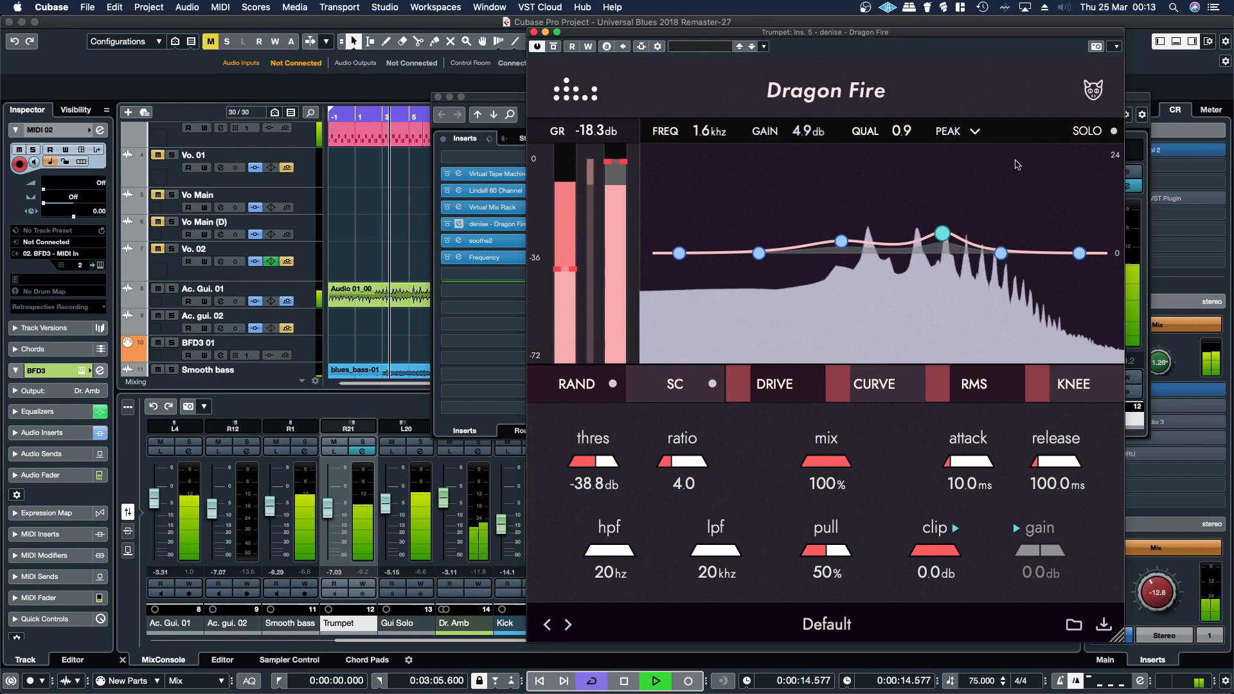
- Solo and set the third EQ band to 6.2 dB at 458 Hz, and the unsoloed fifth band to 0.6 dB at 4.8 kHz
{"action": "left_click", "coordinate": [839, 243]}
{"action": "left_click", "coordinate": [847, 243]}
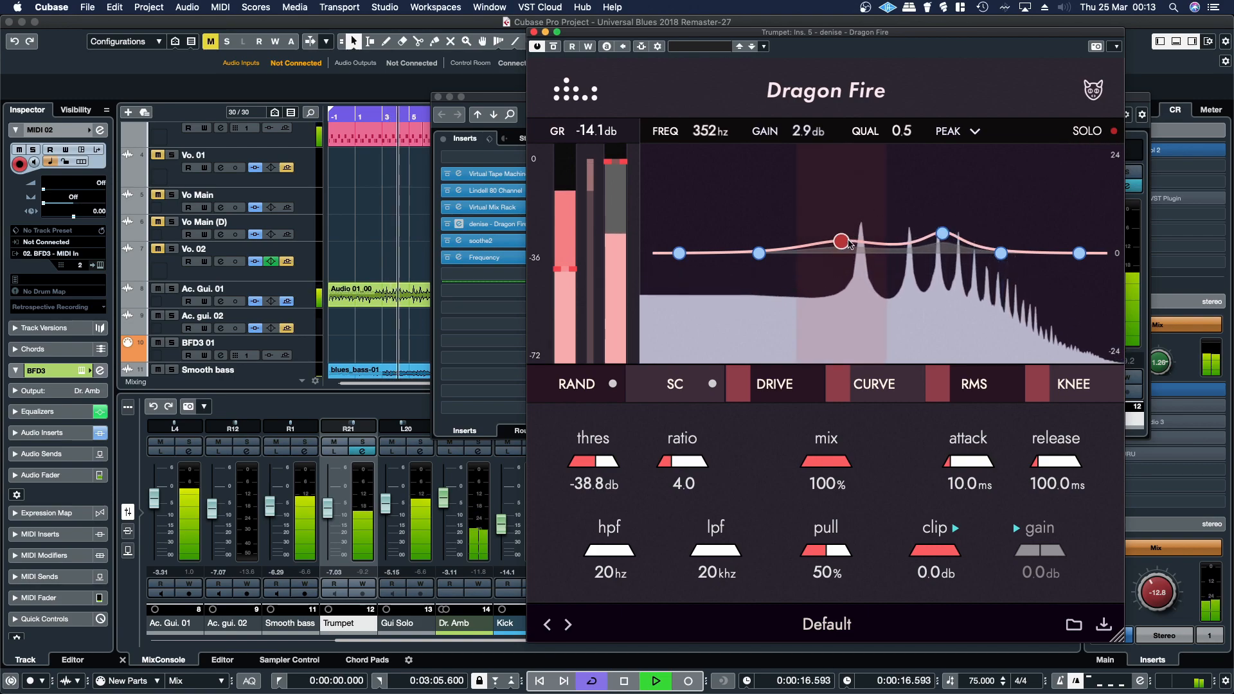
{"action": "left_click_drag", "start_coordinate": [844, 245], "coordinate": [863, 233]}
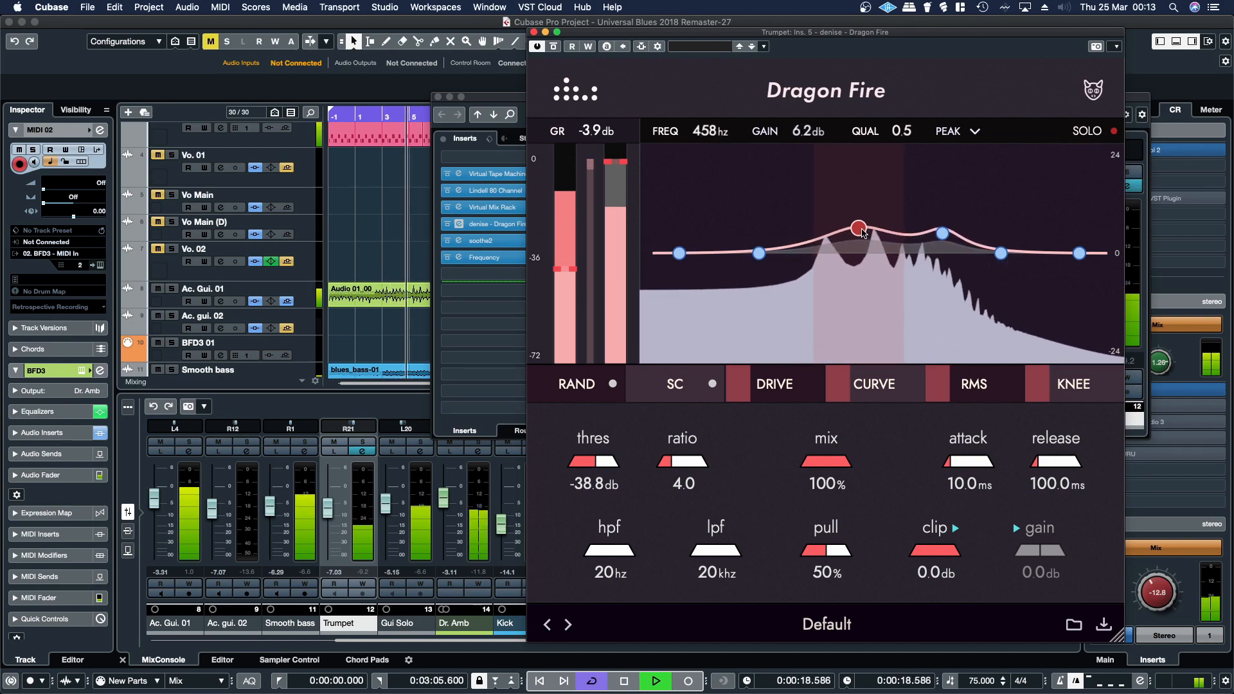
{"action": "left_click", "coordinate": [1075, 138]}
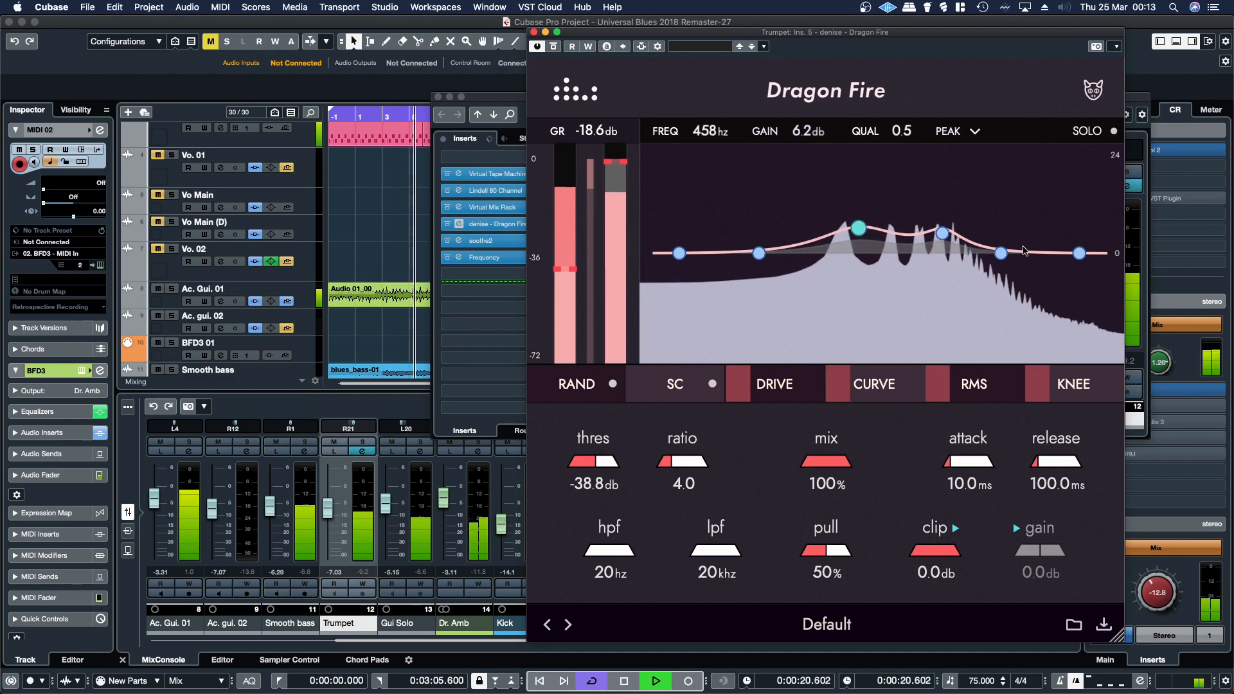
{"action": "left_click_drag", "start_coordinate": [1001, 256], "coordinate": [1010, 252]}
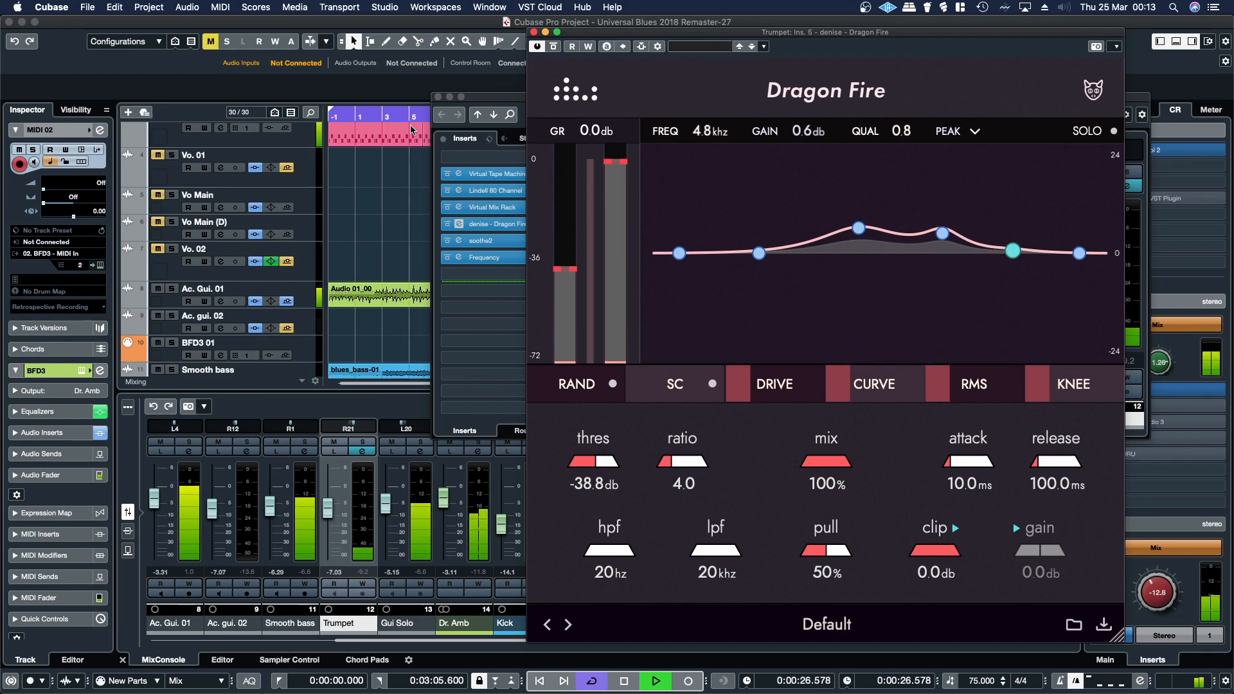
- Restart playback from the beginning and set Dragon Fire's output gain to 2.4 dB
{"action": "left_click", "coordinate": [327, 117]}
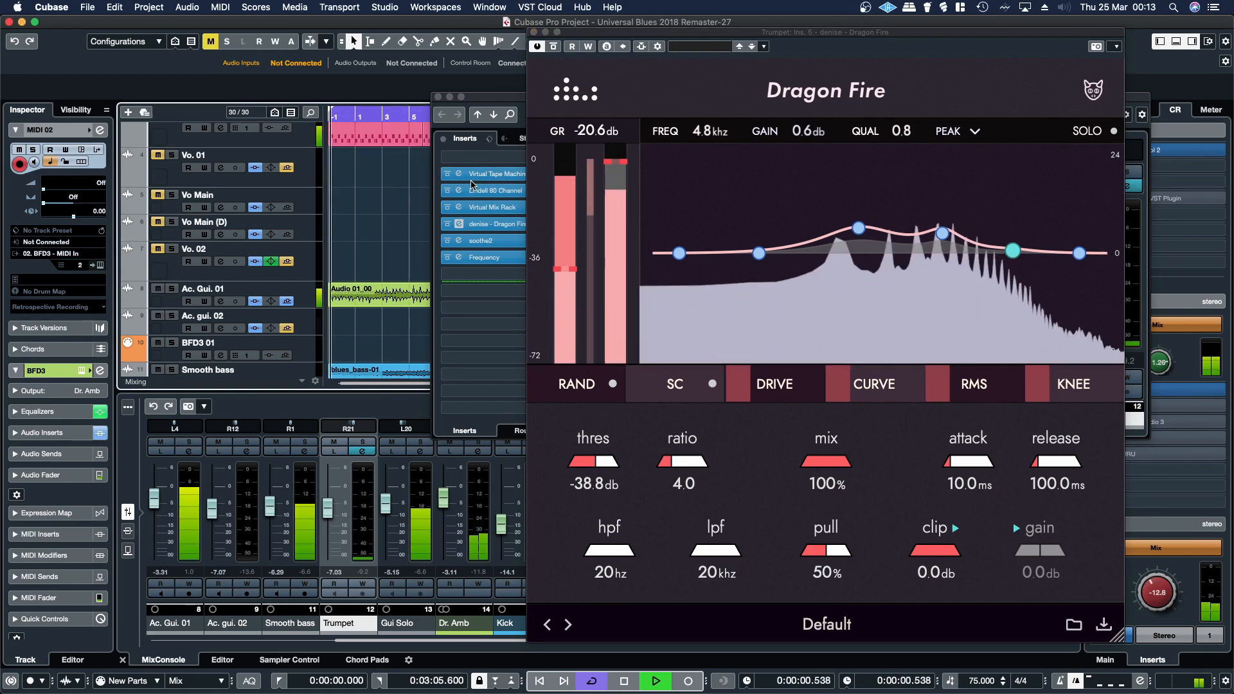
{"action": "left_click_drag", "start_coordinate": [1055, 550], "coordinate": [1038, 554]}
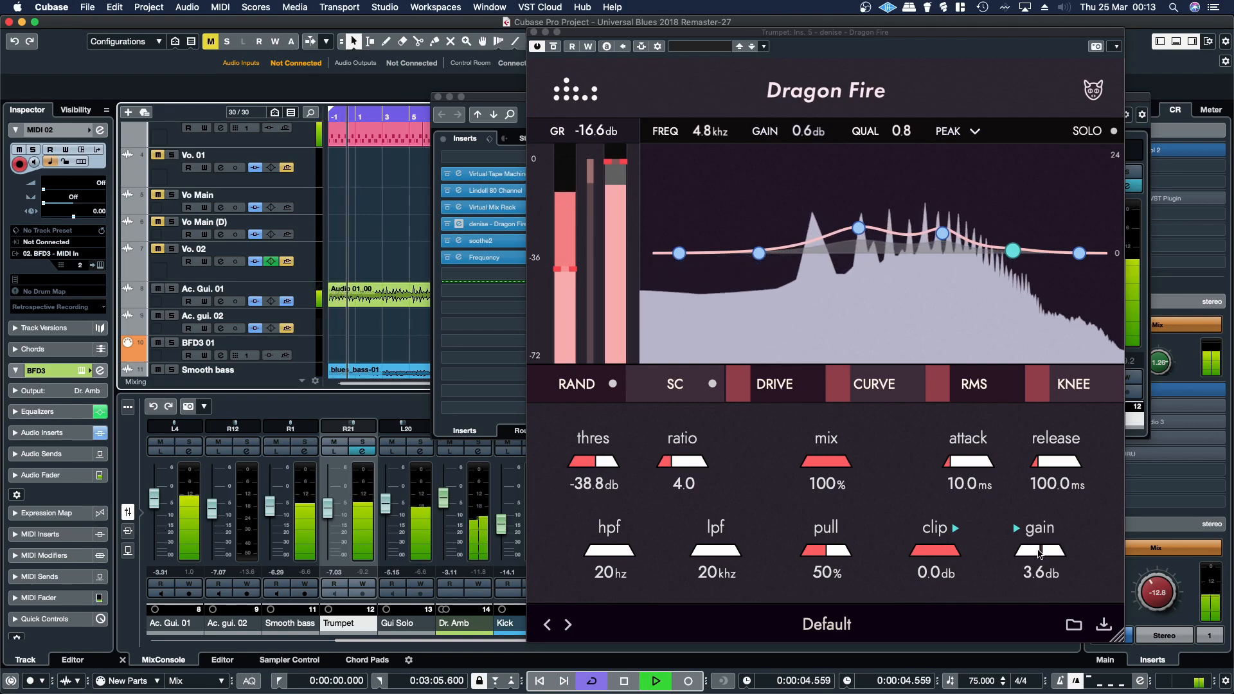
{"action": "scroll", "coordinate": [1039, 554], "scroll_direction": "down", "scroll_amount": 2}
{"action": "scroll", "coordinate": [1039, 554], "scroll_direction": "down", "scroll_amount": 2}
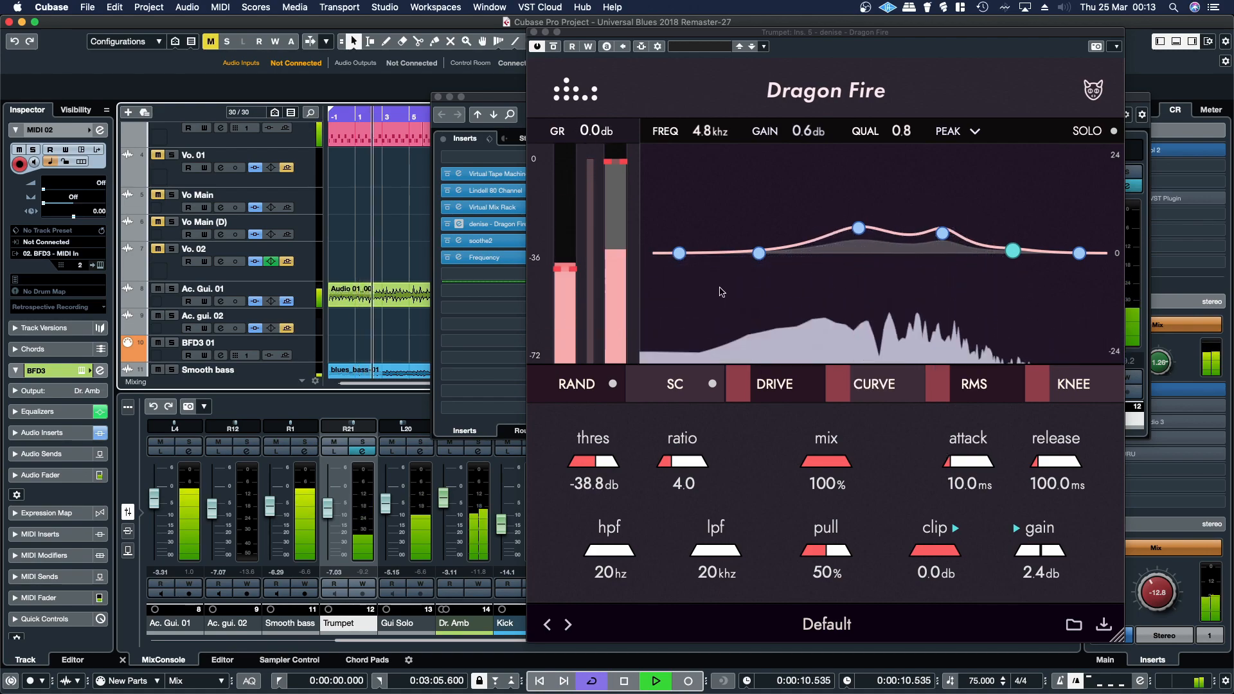
- Raise Dragon Fire's drive, curve and RMS amounts on the Trumpet
{"action": "mouse_move", "coordinate": [748, 394]}
{"action": "left_click_drag", "start_coordinate": [748, 395], "coordinate": [784, 403]}
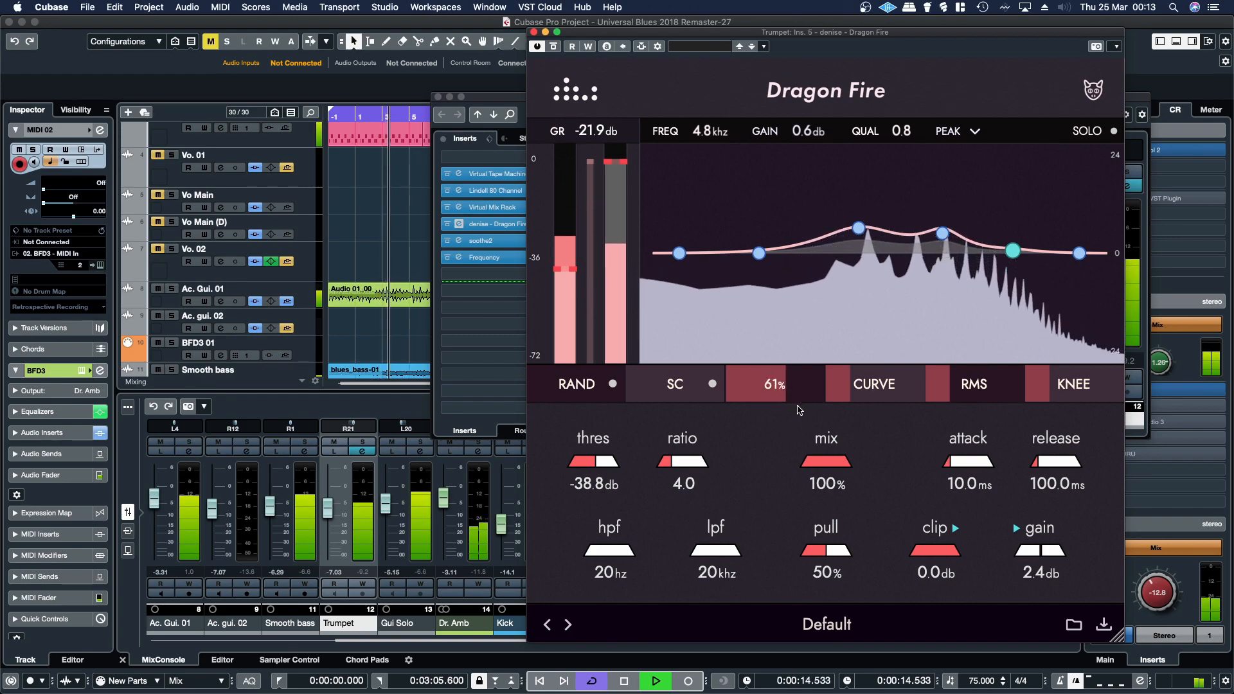
{"action": "mouse_move", "coordinate": [849, 395]}
{"action": "left_click_drag", "start_coordinate": [849, 395], "coordinate": [877, 401]}
{"action": "mouse_move", "coordinate": [958, 395]}
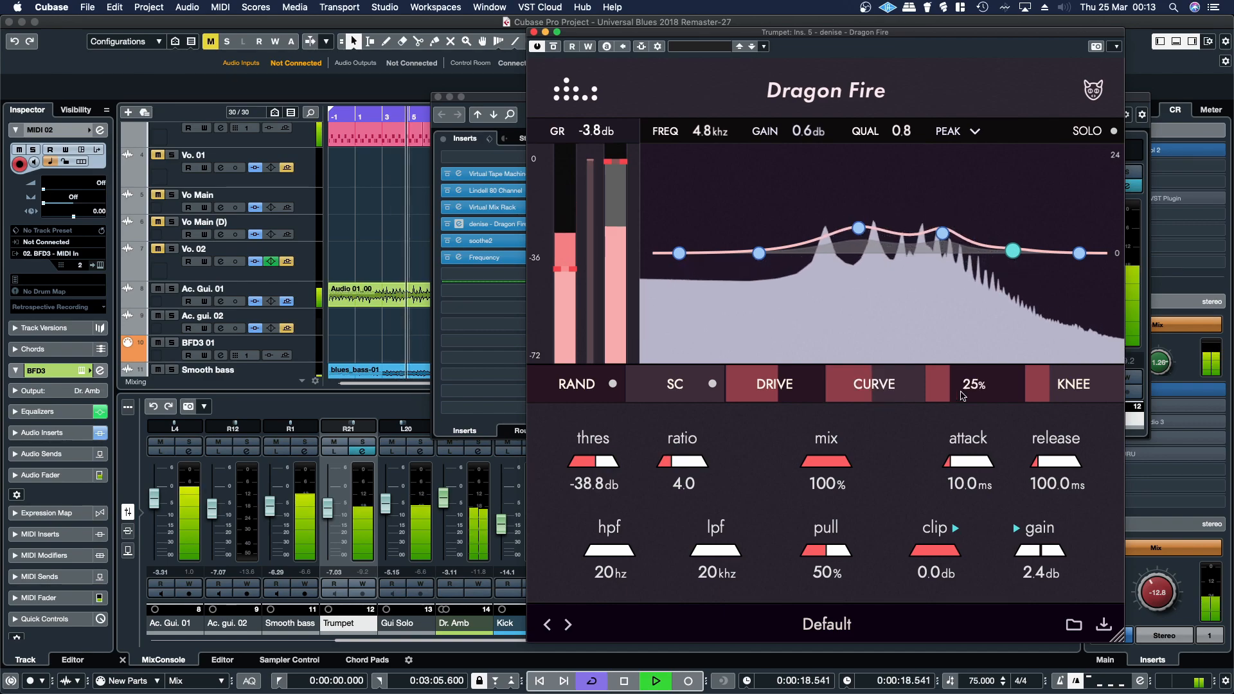
{"action": "left_click_drag", "start_coordinate": [957, 395], "coordinate": [976, 397]}
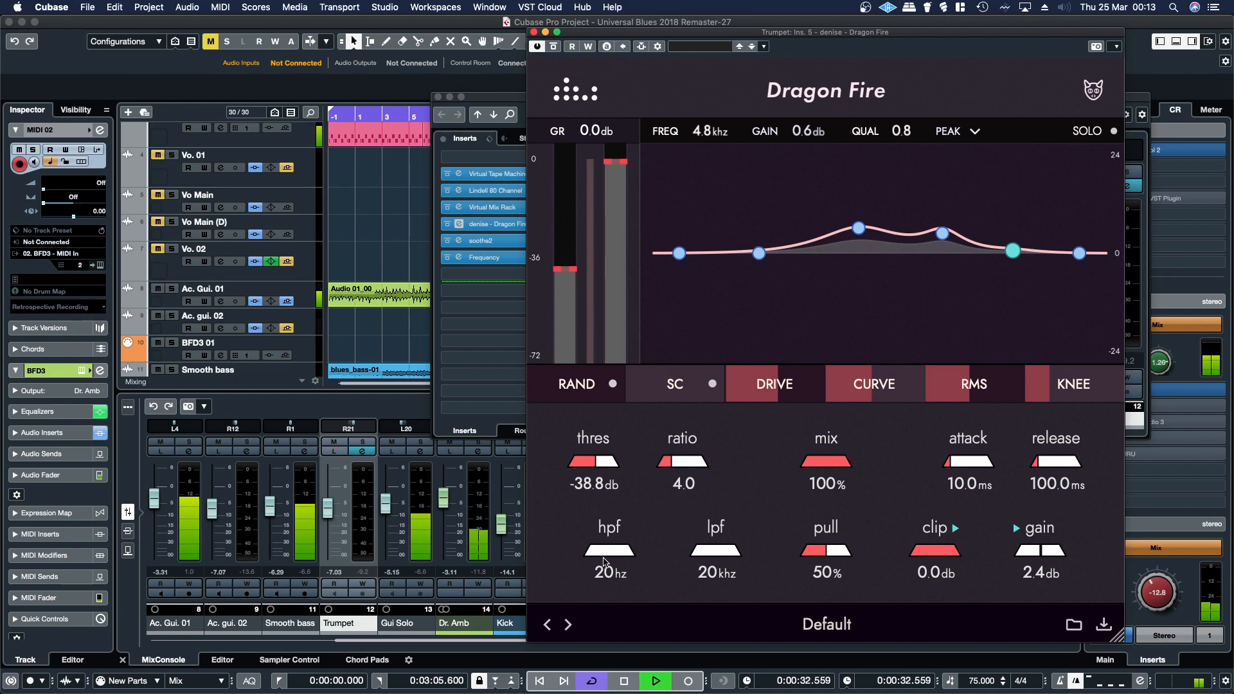
- Replay from the start, set the hpf to 92 Hz and cut the low shelf by 11.7 dB at 21 Hz with quality 4.0
{"action": "left_click", "coordinate": [331, 120]}
{"action": "left_click_drag", "start_coordinate": [600, 552], "coordinate": [610, 557]}
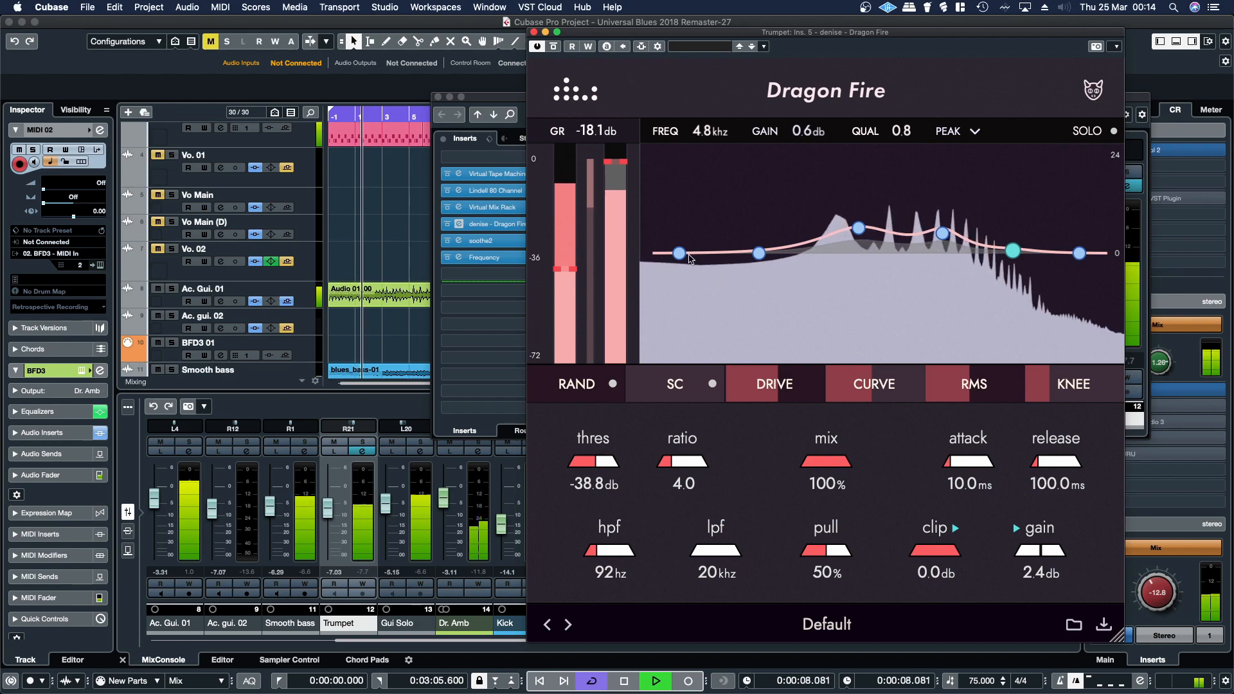
{"action": "left_click_drag", "start_coordinate": [679, 254], "coordinate": [656, 300]}
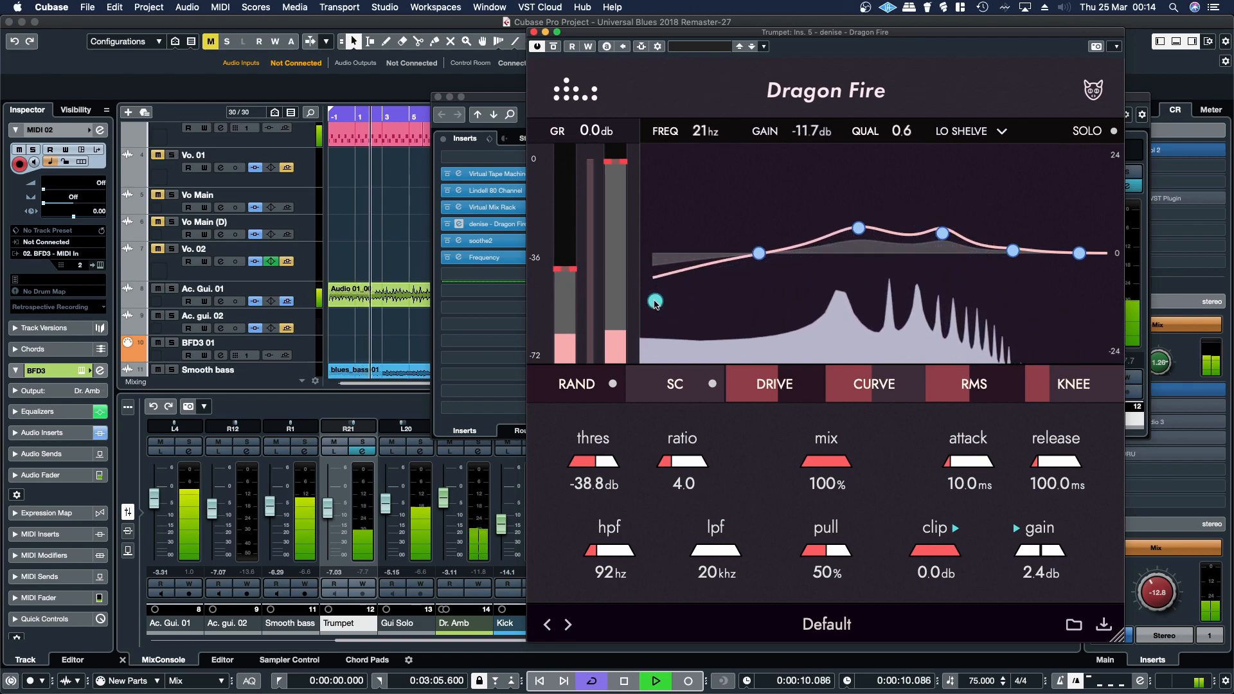
{"action": "scroll", "coordinate": [654, 300], "scroll_direction": "up", "scroll_amount": 2}
{"action": "scroll", "coordinate": [655, 300], "scroll_direction": "up", "scroll_amount": 3}
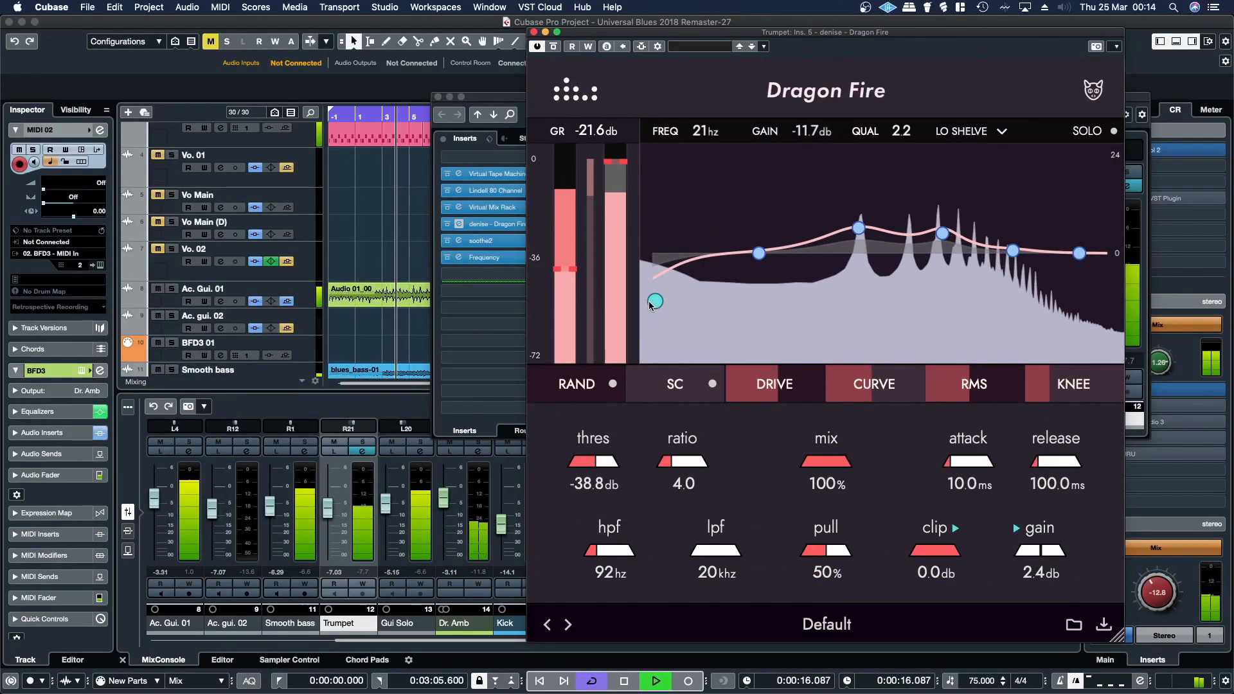
{"action": "scroll", "coordinate": [655, 301], "scroll_direction": "up", "scroll_amount": 5}
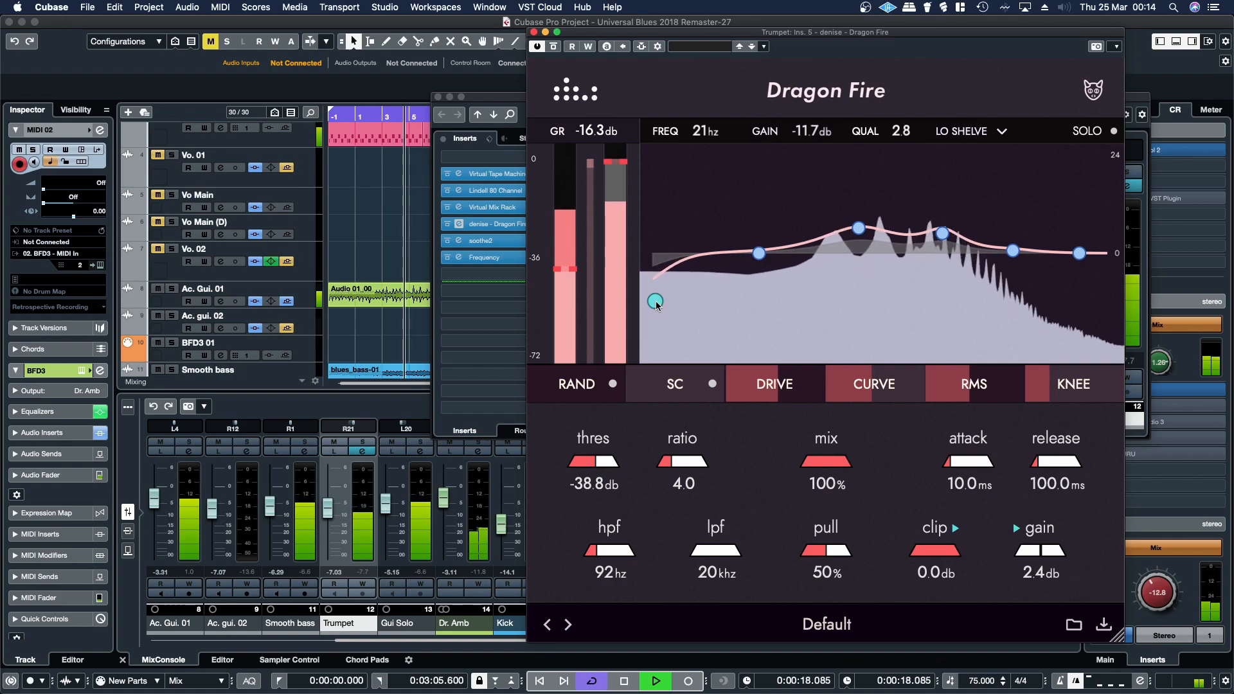
{"action": "scroll", "coordinate": [655, 301], "scroll_direction": "up", "scroll_amount": 5}
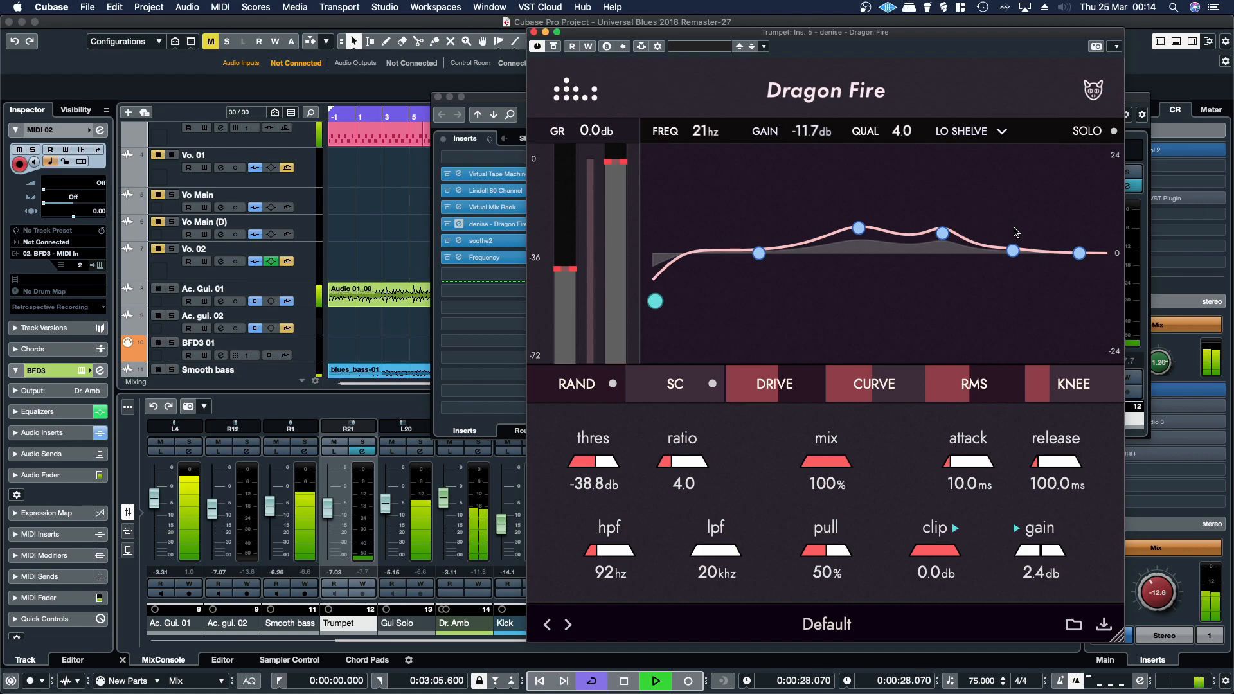
- Close the Dragon Fire window, restart playback and raise the Trumpet fader to -5.42
{"action": "left_click", "coordinate": [534, 33]}
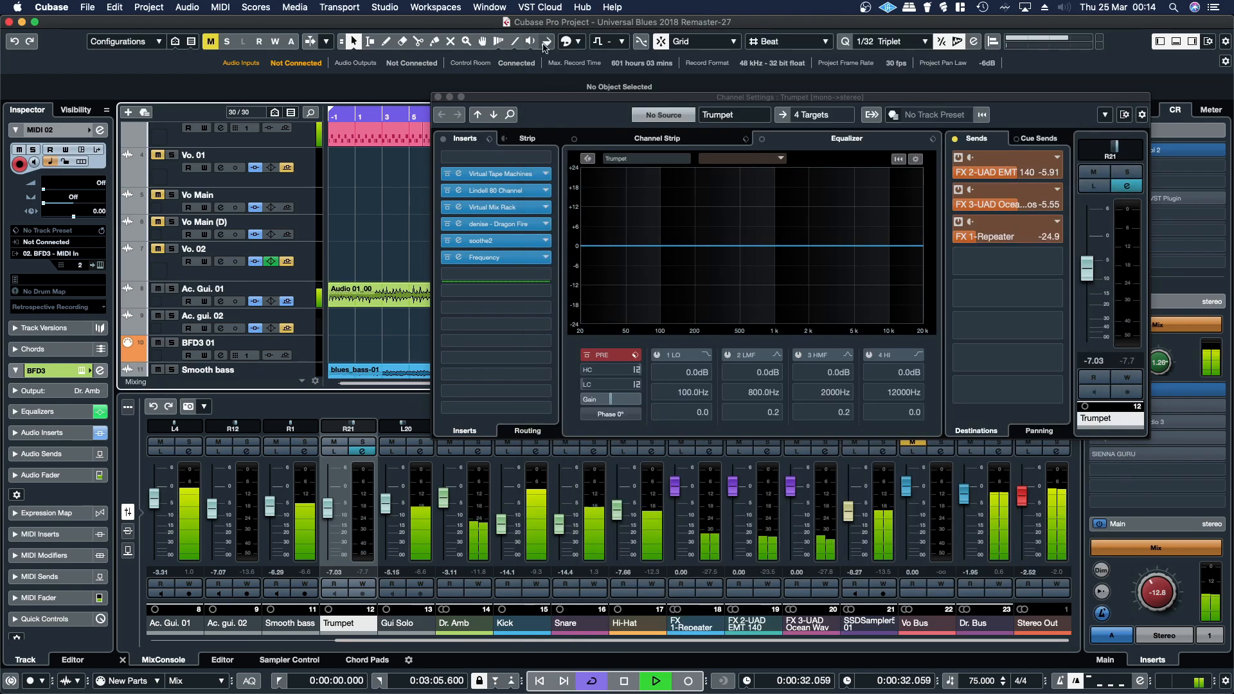
{"action": "left_click", "coordinate": [330, 114]}
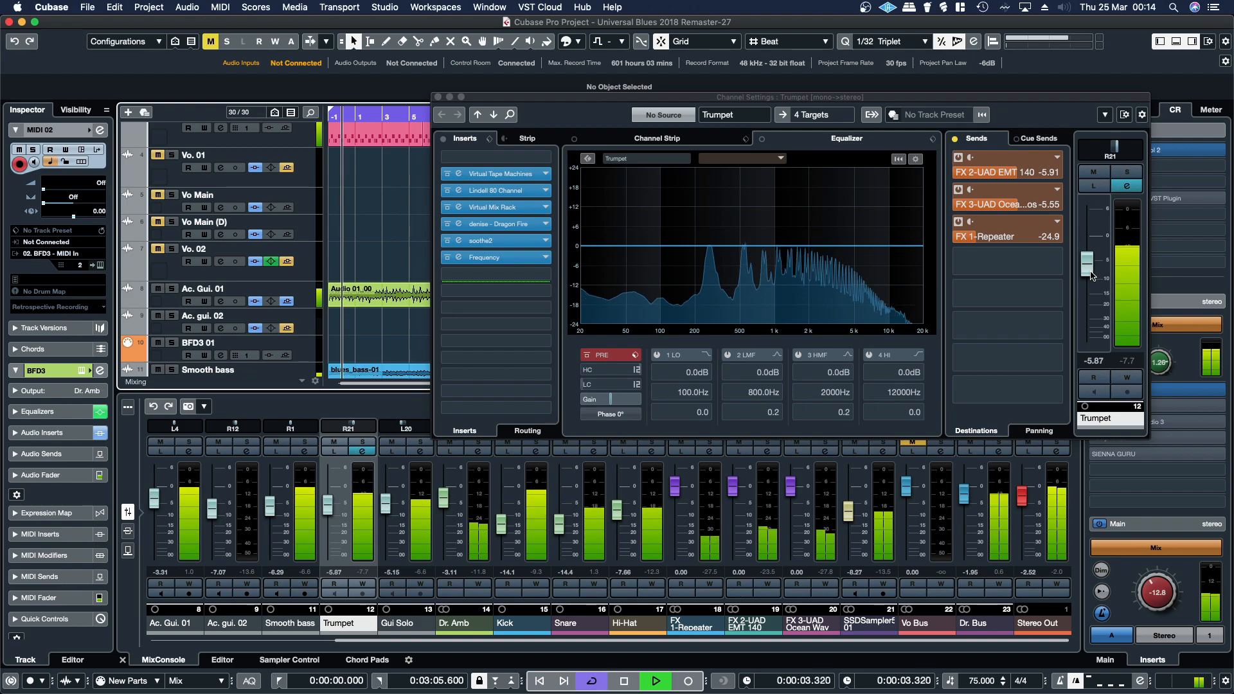
{"action": "scroll", "coordinate": [1090, 272], "scroll_direction": "up", "scroll_amount": 1}
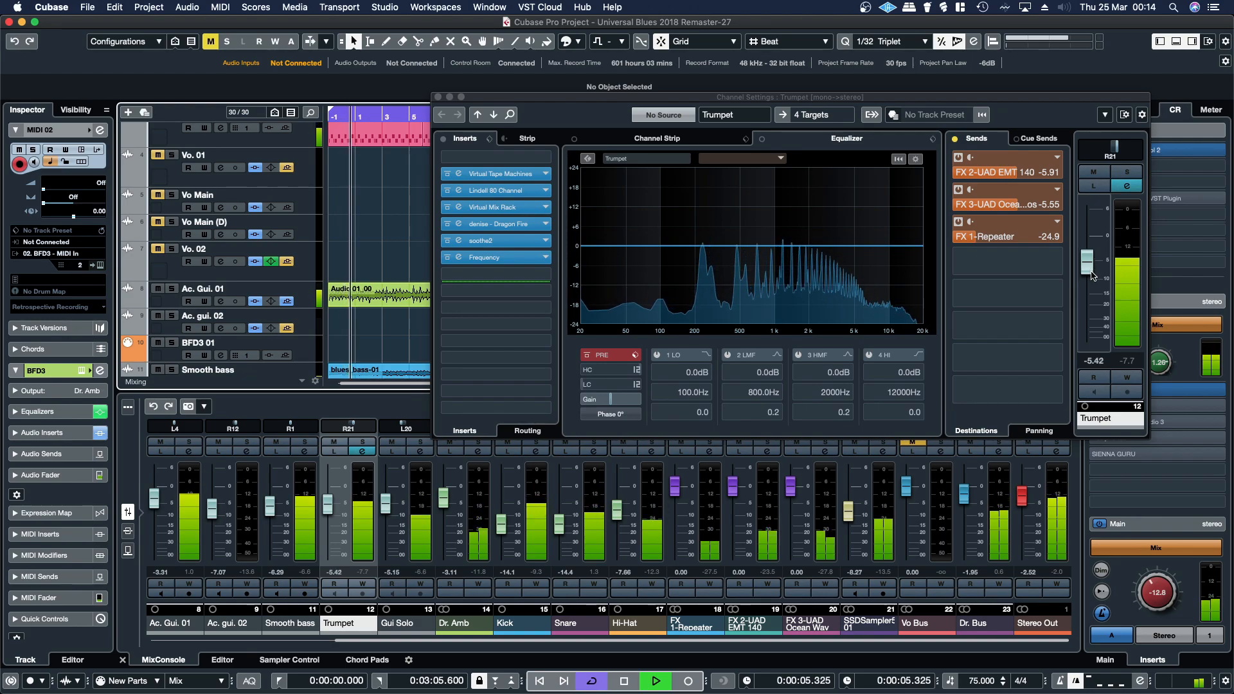
- Compare the Trumpet with Dragon Fire bypassed and active, close its channel settings and lower its fader to -6.27
{"action": "left_click", "coordinate": [447, 224]}
{"action": "left_click", "coordinate": [447, 224]}
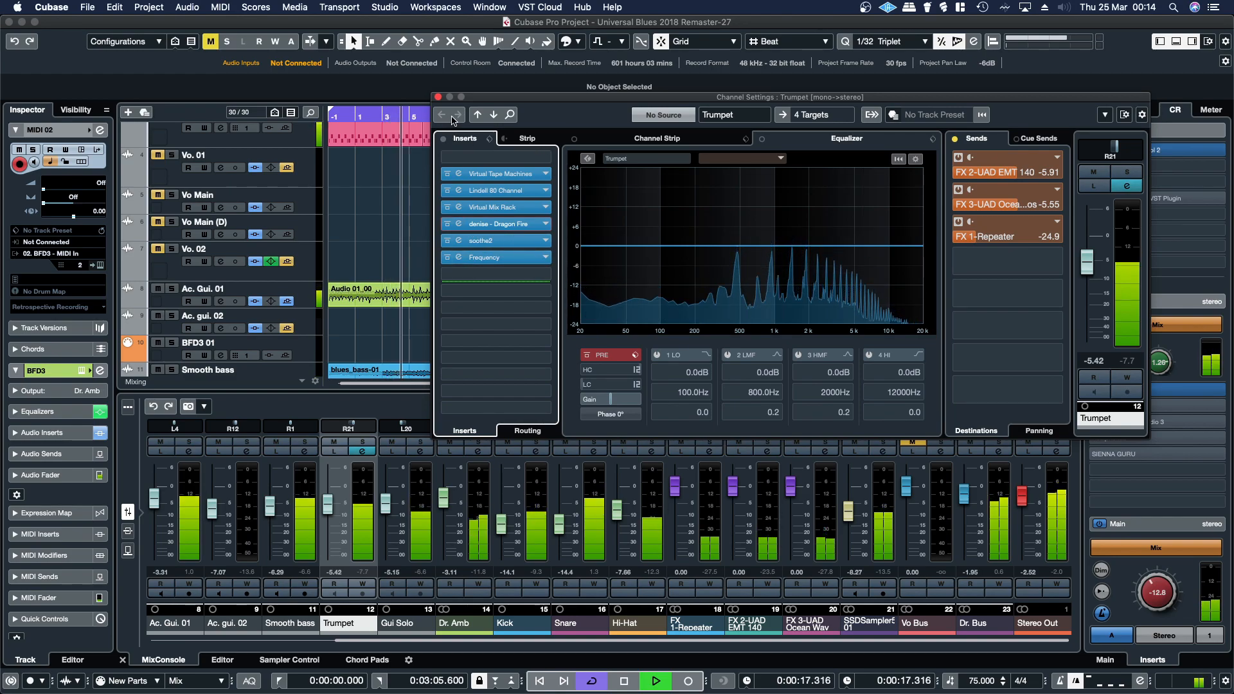
{"action": "left_click", "coordinate": [437, 97]}
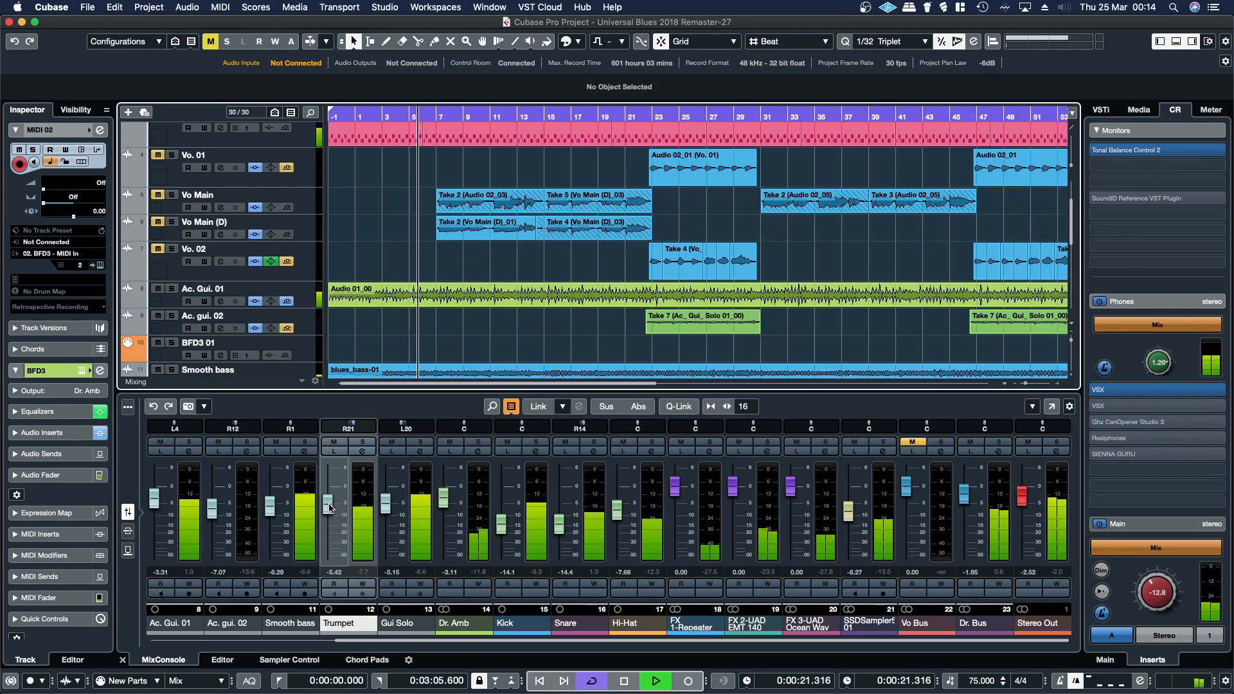
{"action": "scroll", "coordinate": [329, 508], "scroll_direction": "down", "scroll_amount": 1}
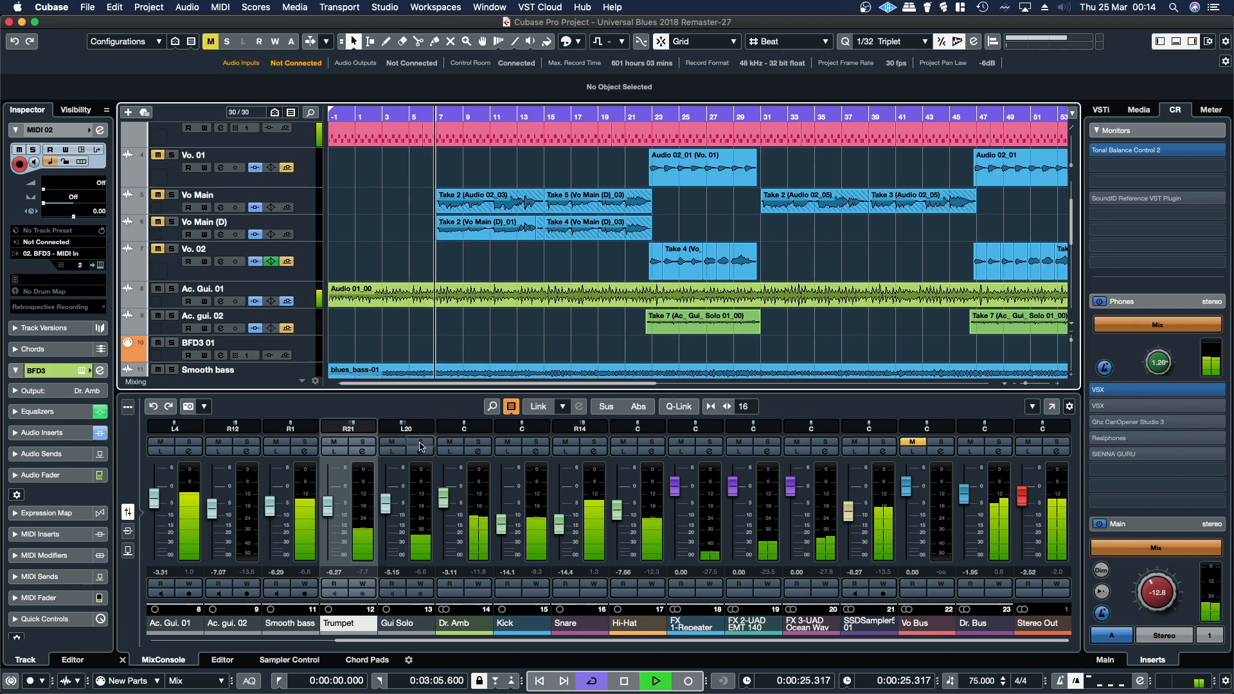
- Open the Gui Solo channel settings and its Dragon Fire insert, and reposition the plug-in window
{"action": "left_click", "coordinate": [420, 450]}
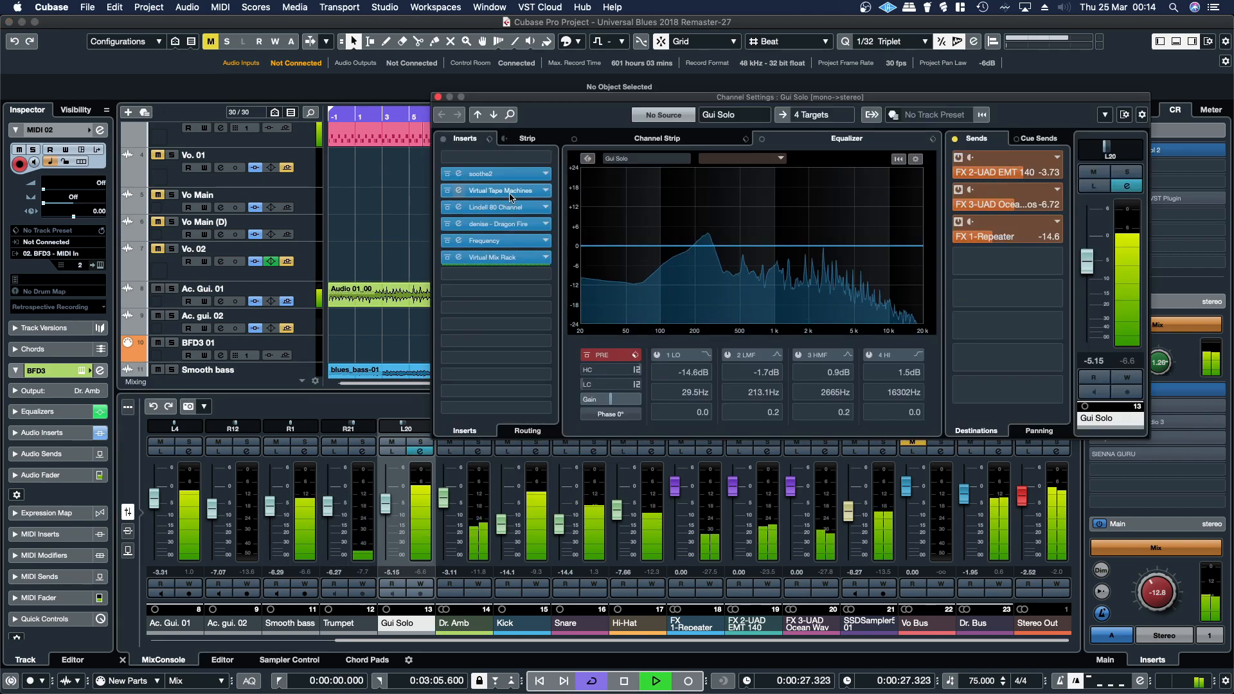
{"action": "left_click", "coordinate": [501, 224]}
{"action": "left_click_drag", "start_coordinate": [609, 63], "coordinate": [692, 58]}
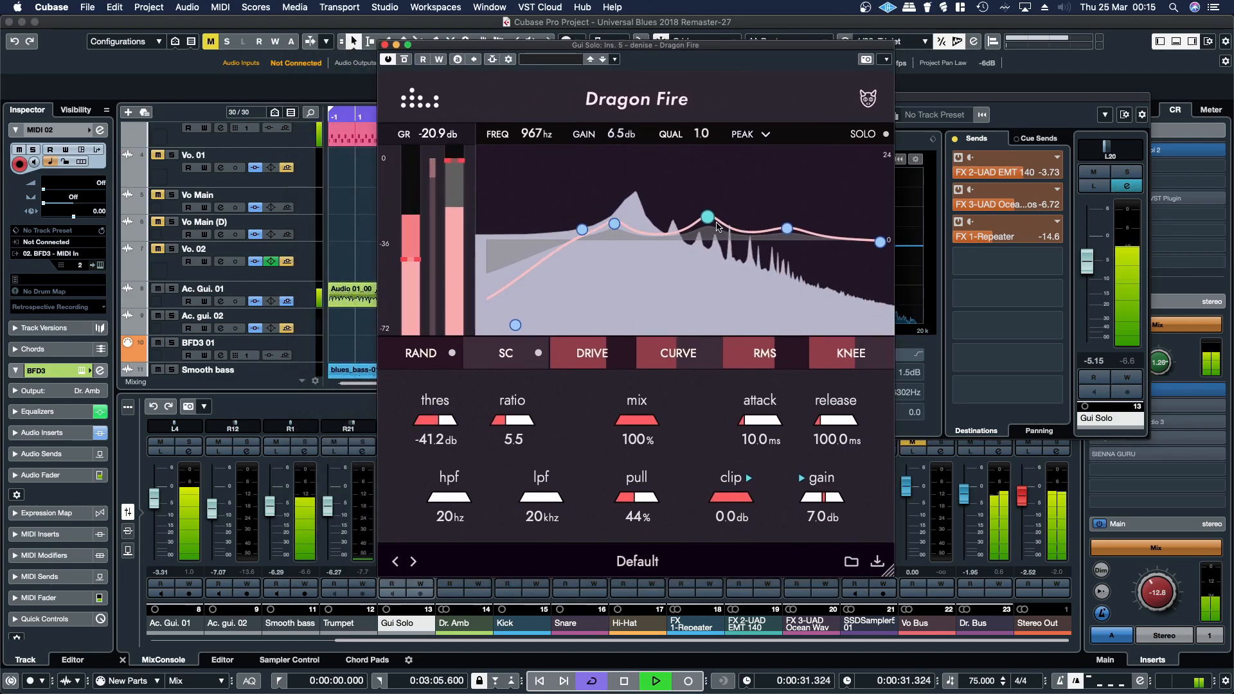
- Set the Gui Solo's fourth Dragon Fire EQ band to 8.4 dB at 1.1 kHz with quality 0.9
{"action": "left_click_drag", "start_coordinate": [707, 217], "coordinate": [703, 223]}
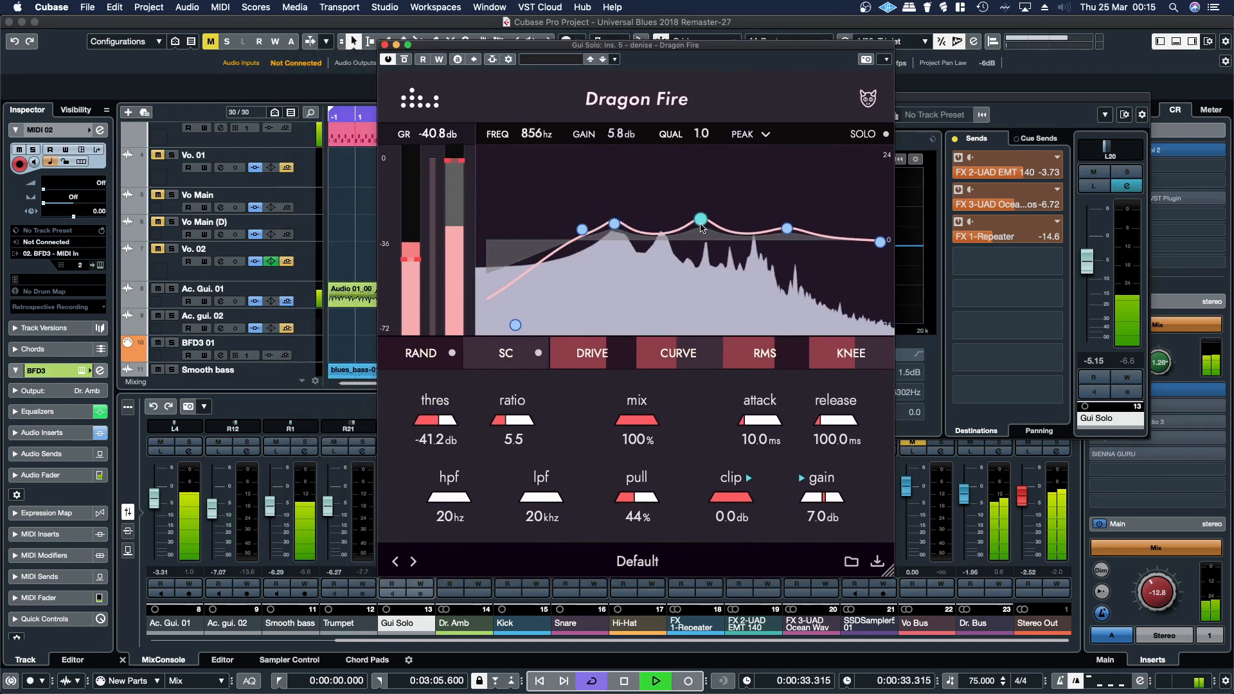
{"action": "scroll", "coordinate": [702, 226], "scroll_direction": "down", "scroll_amount": 1}
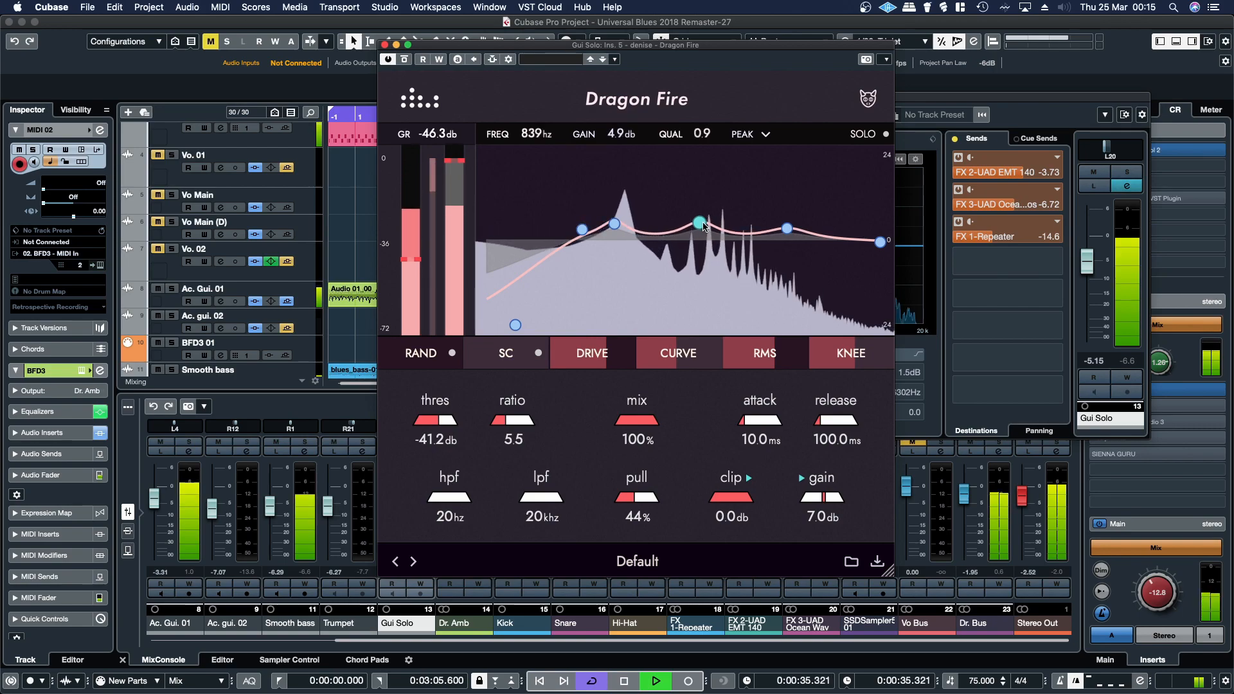
{"action": "left_click_drag", "start_coordinate": [725, 225], "coordinate": [724, 217]}
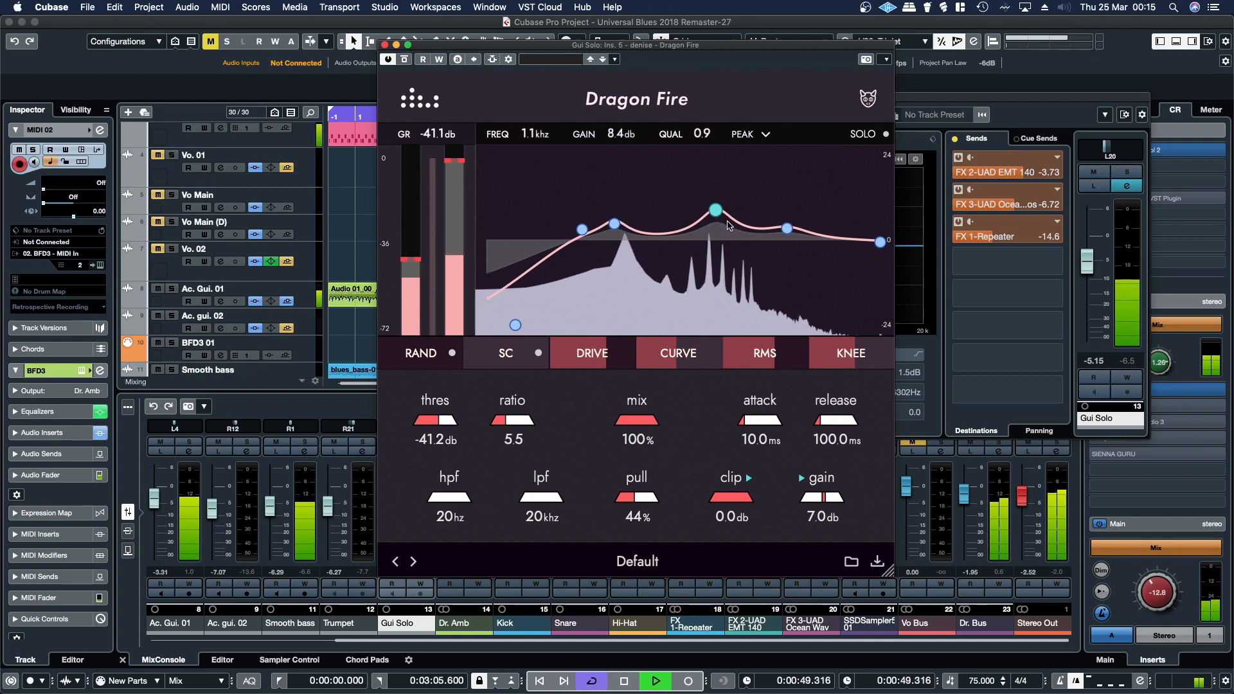
- Shift the fifth EQ band lower in frequency, set the 20 kHz high shelf to about -6.8 dB and the third band to 3.9 dB at 167 Hz
{"action": "mouse_move", "coordinate": [788, 231]}
{"action": "left_mouse_down"}
{"action": "mouse_move", "coordinate": [813, 236]}
{"action": "mouse_move", "coordinate": [814, 200]}
{"action": "mouse_move", "coordinate": [779, 189]}
{"action": "mouse_move", "coordinate": [808, 211]}
{"action": "mouse_move", "coordinate": [775, 234]}
{"action": "left_mouse_up"}
{"action": "left_click_drag", "start_coordinate": [879, 242], "coordinate": [878, 263]}
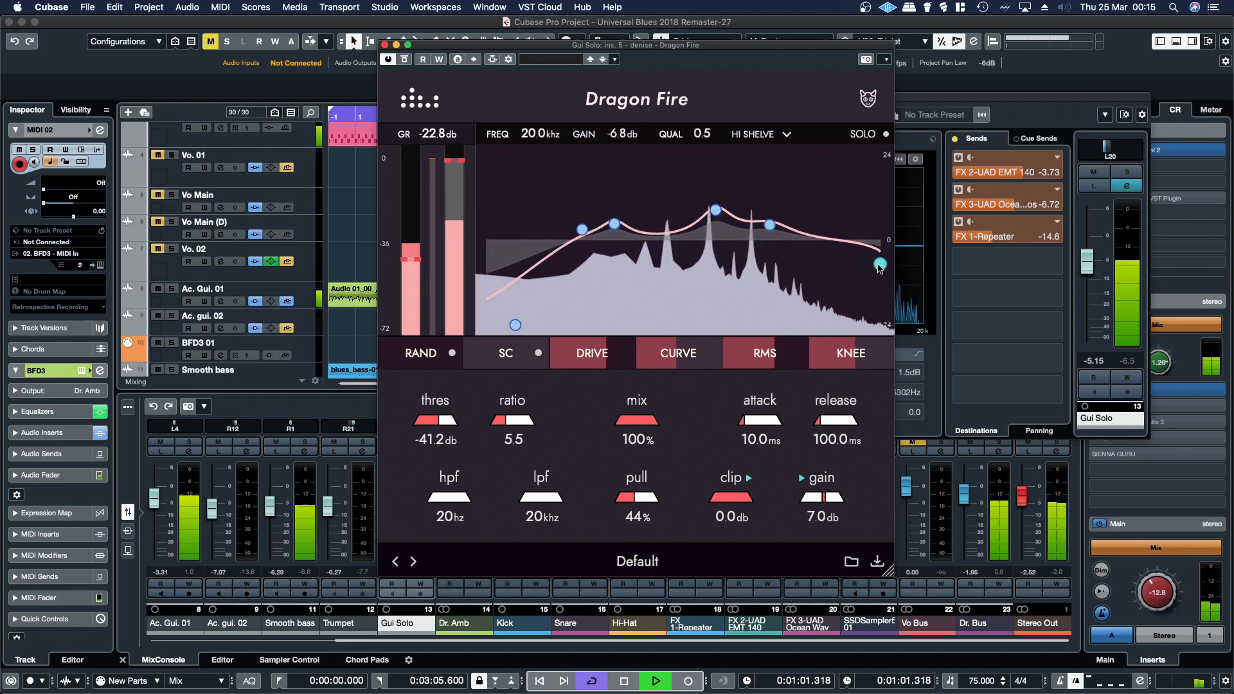
{"action": "mouse_move", "coordinate": [613, 228]}
{"action": "left_mouse_down"}
{"action": "mouse_move", "coordinate": [642, 223]}
{"action": "mouse_move", "coordinate": [605, 229]}
{"action": "left_mouse_up"}
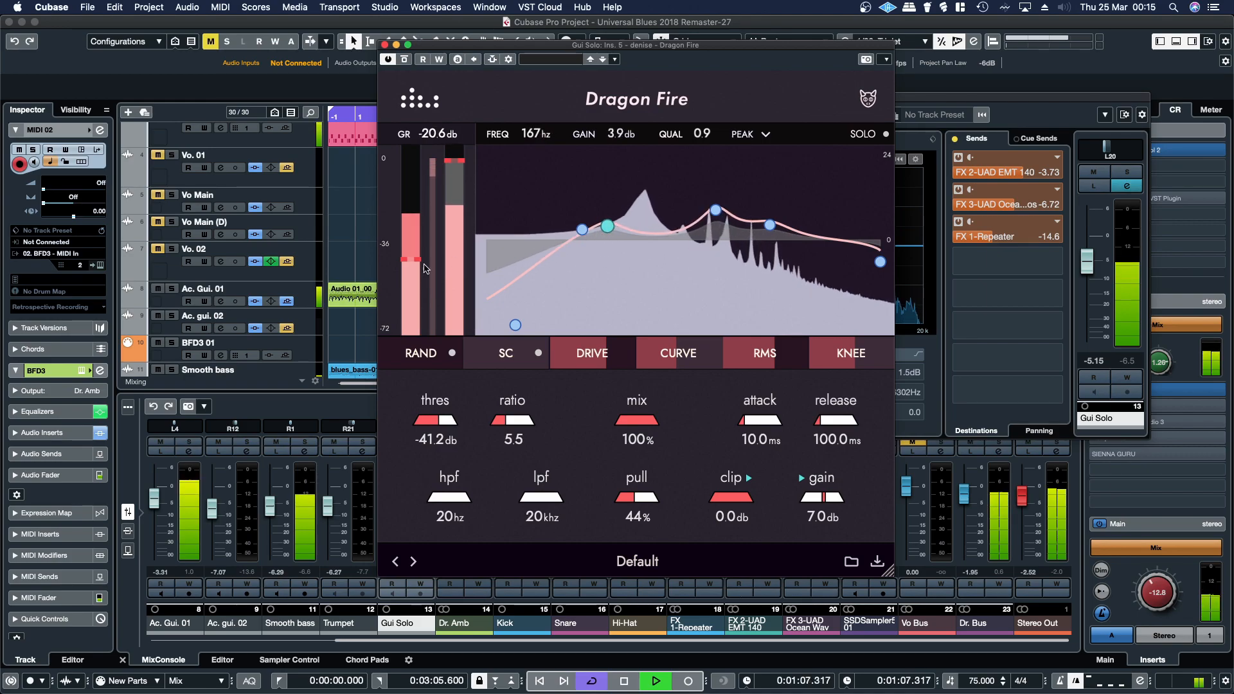
- Set the Gui Solo's Dragon Fire threshold to -39.5 dB, reduce its drive slightly and set the hpf to 121 Hz
{"action": "left_click_drag", "start_coordinate": [406, 261], "coordinate": [408, 255]}
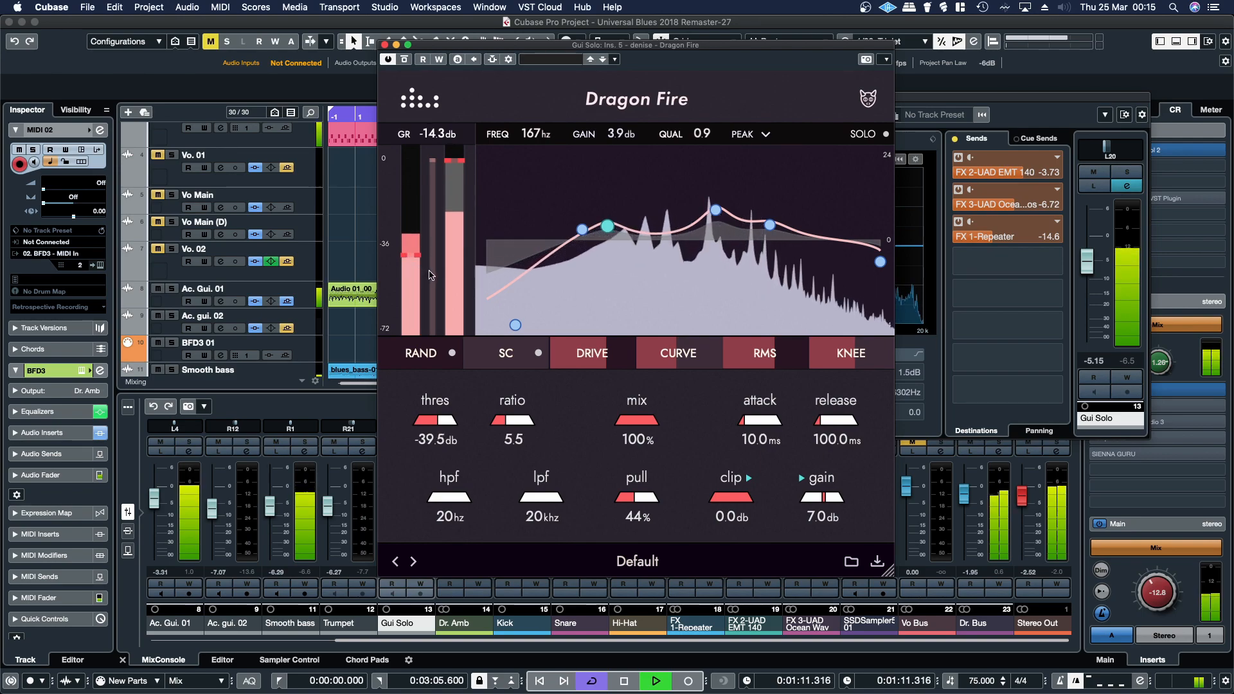
{"action": "left_click_drag", "start_coordinate": [606, 365], "coordinate": [593, 369]}
{"action": "left_click_drag", "start_coordinate": [434, 504], "coordinate": [469, 509]}
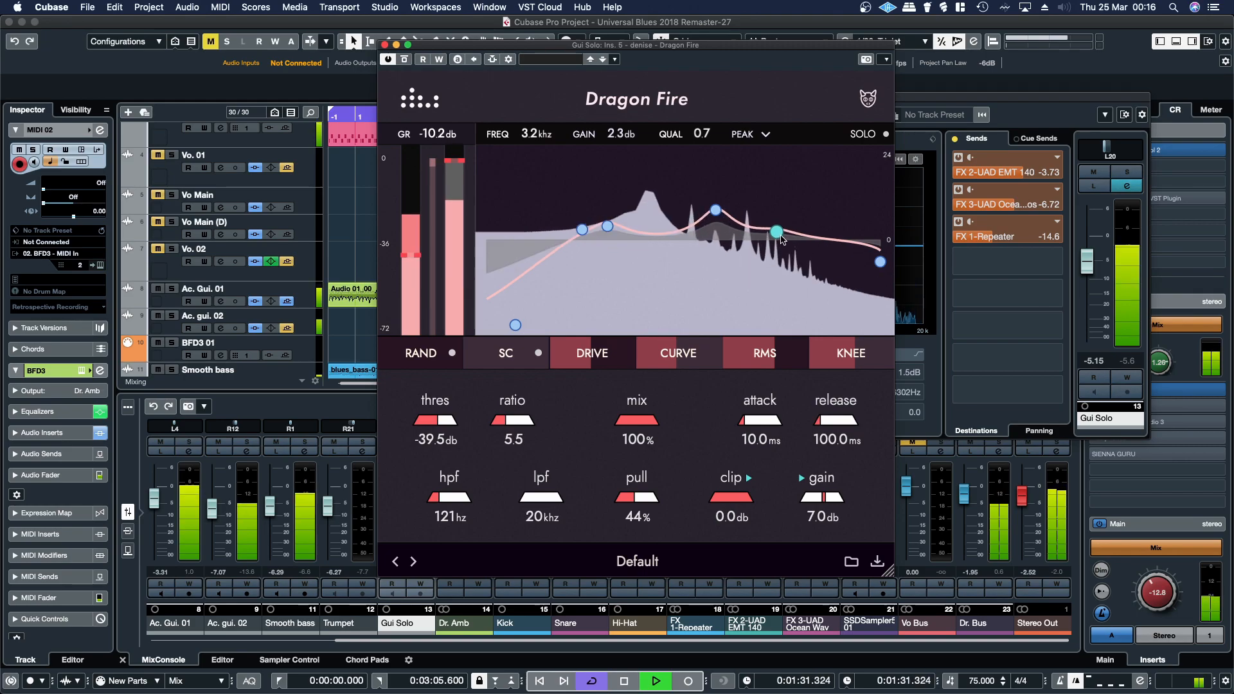
- Close the Gui Solo windows, open the Dragon Fire insert on Ac. gui. 02 and close that channel's settings window
{"action": "left_click", "coordinate": [384, 45]}
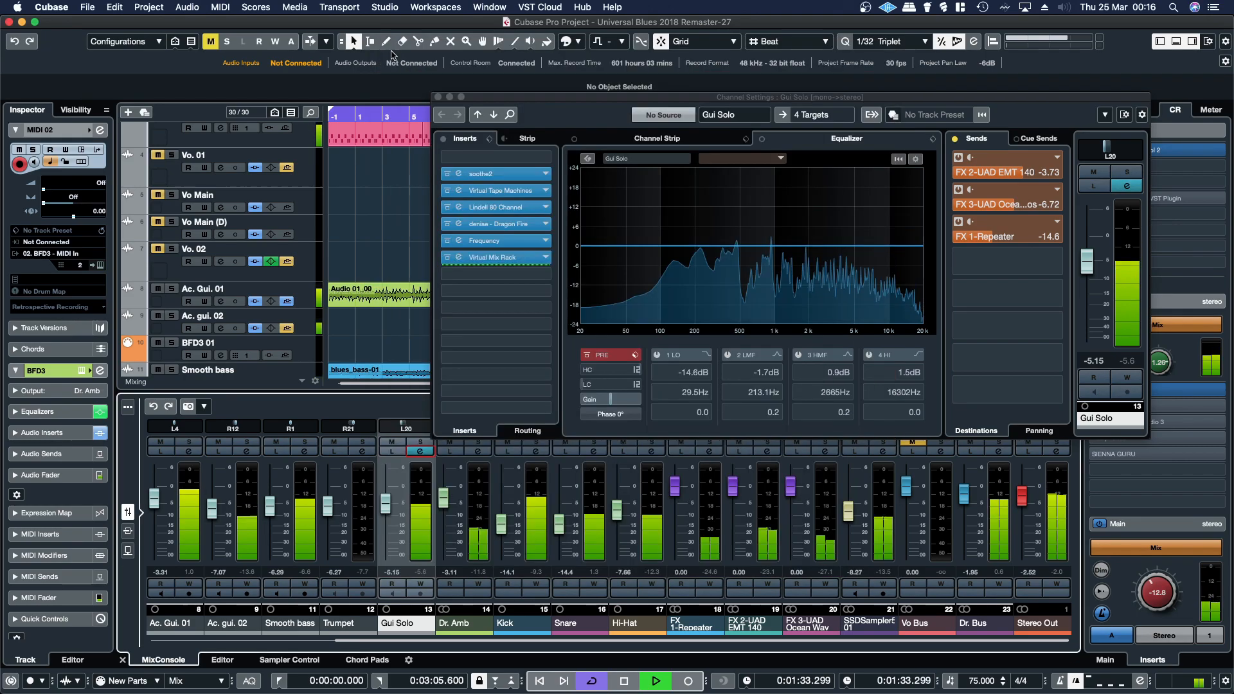
{"action": "left_click", "coordinate": [439, 97]}
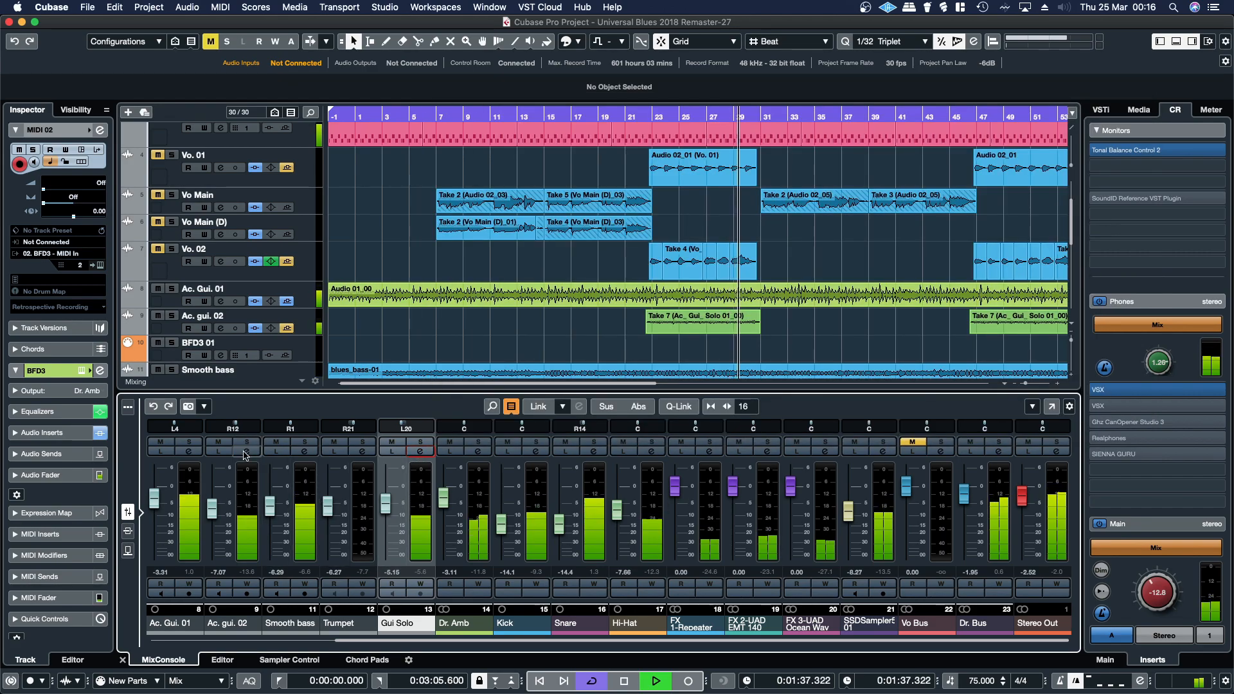
{"action": "left_click", "coordinate": [246, 451]}
{"action": "left_click", "coordinate": [470, 211]}
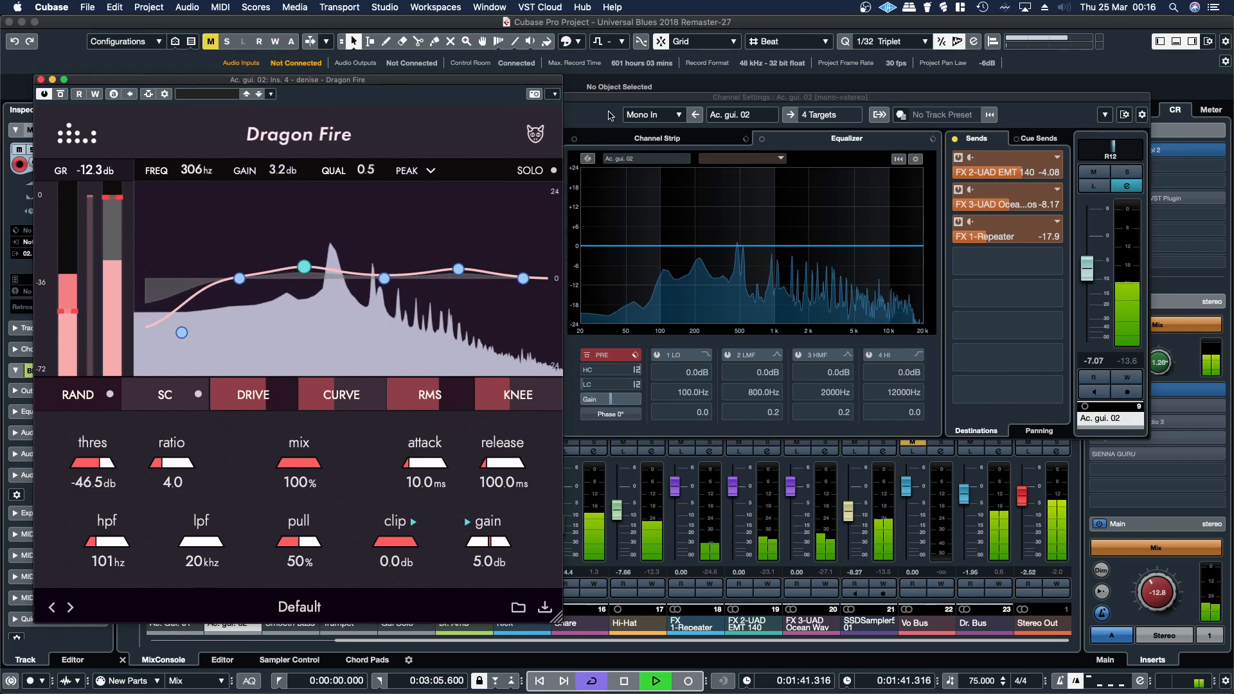
{"action": "left_click", "coordinate": [600, 98]}
{"action": "left_click", "coordinate": [438, 96]}
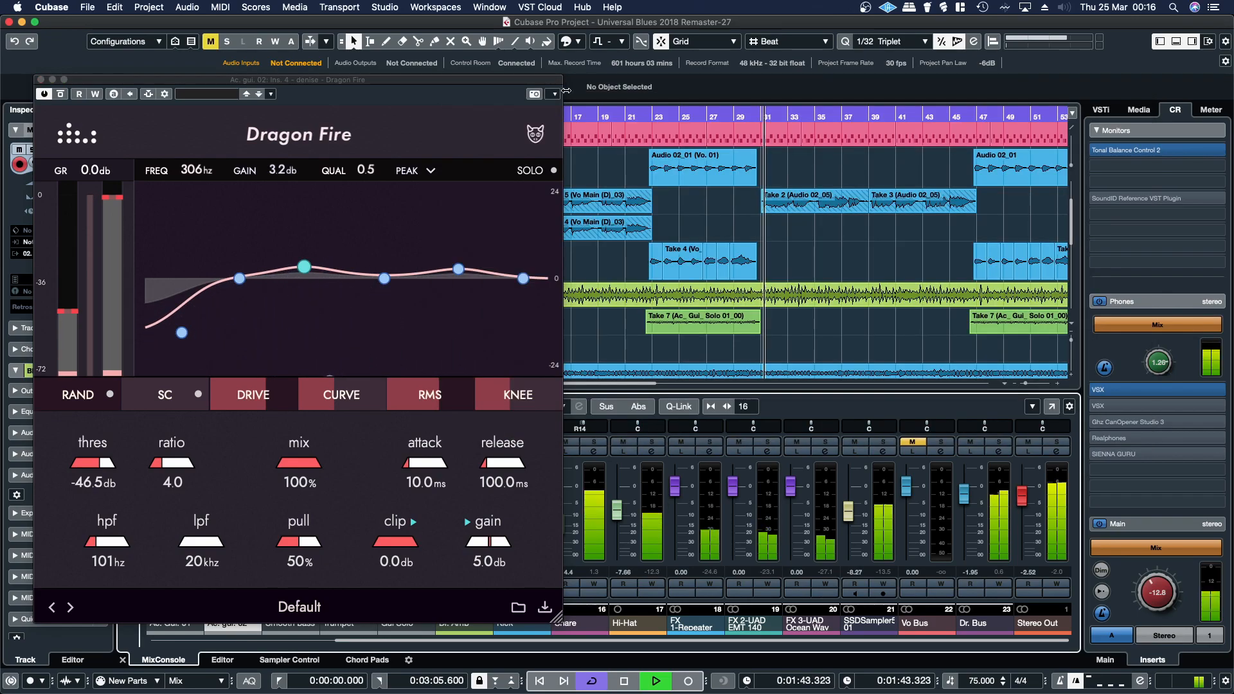
- Replay from around bar 22 and, using band solo, set Ac. gui. 02's fifth EQ band to 5.5 dB at 2.5 kHz and third to 6.8 dB at 382 Hz
{"action": "left_click", "coordinate": [646, 114]}
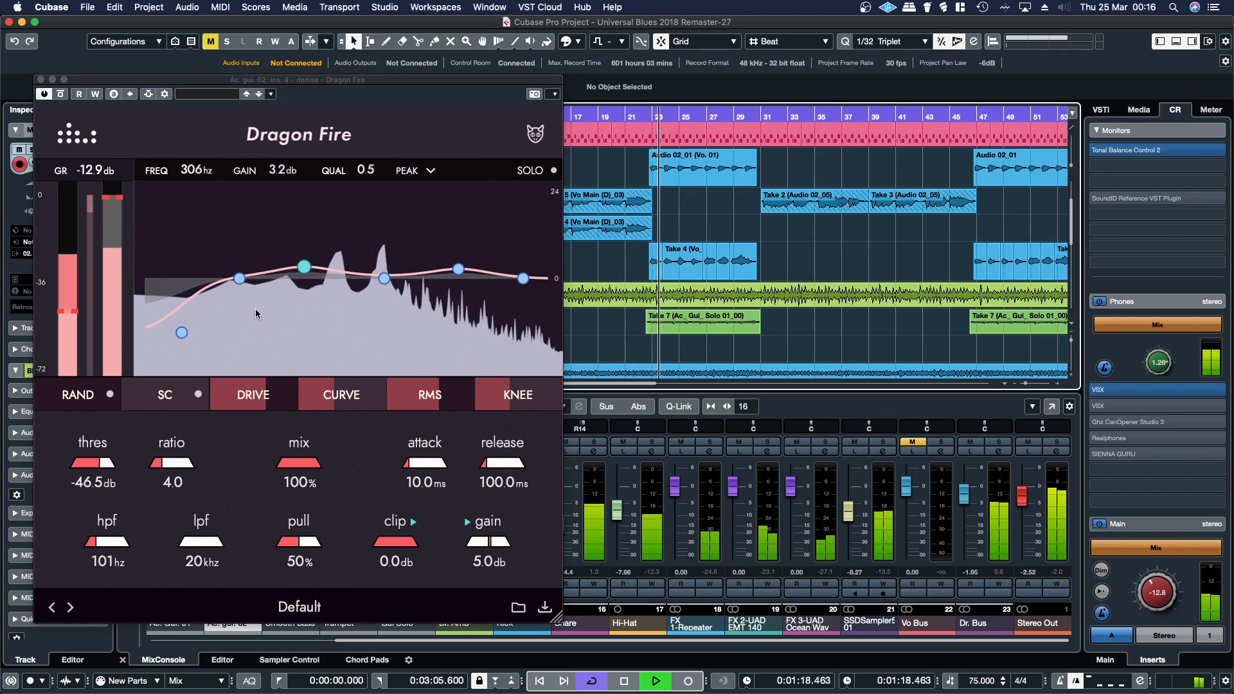
{"action": "left_click", "coordinate": [529, 170]}
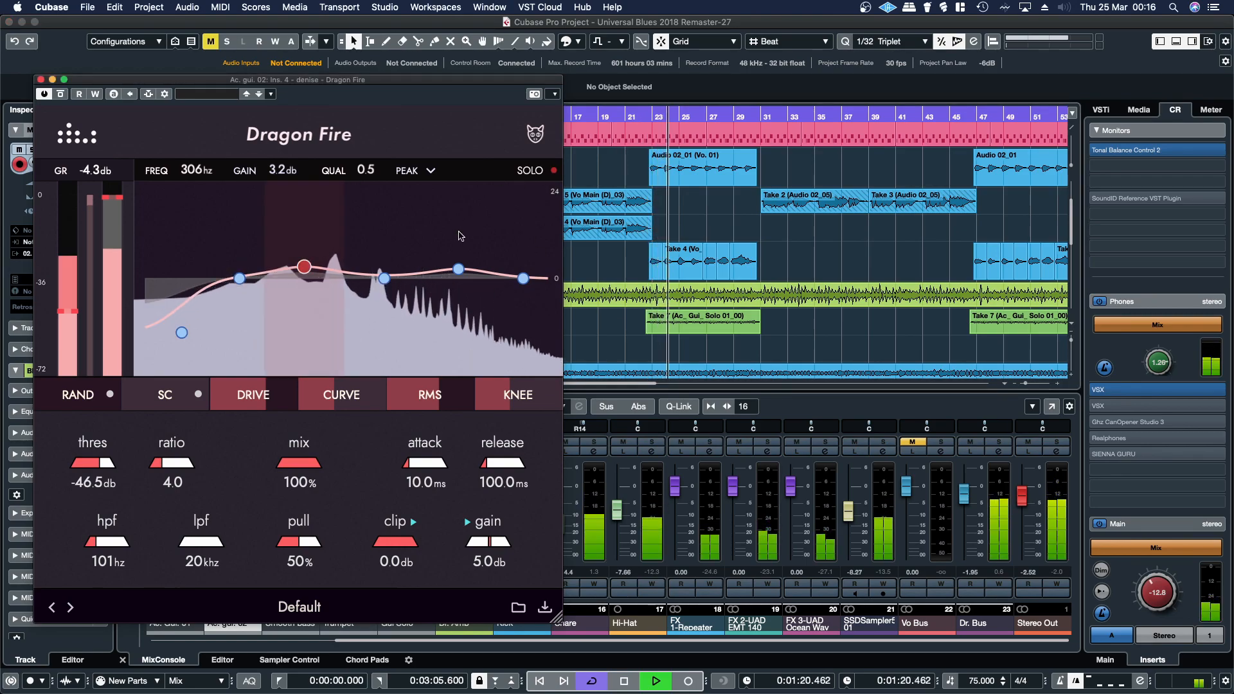
{"action": "left_click_drag", "start_coordinate": [458, 269], "coordinate": [431, 262]}
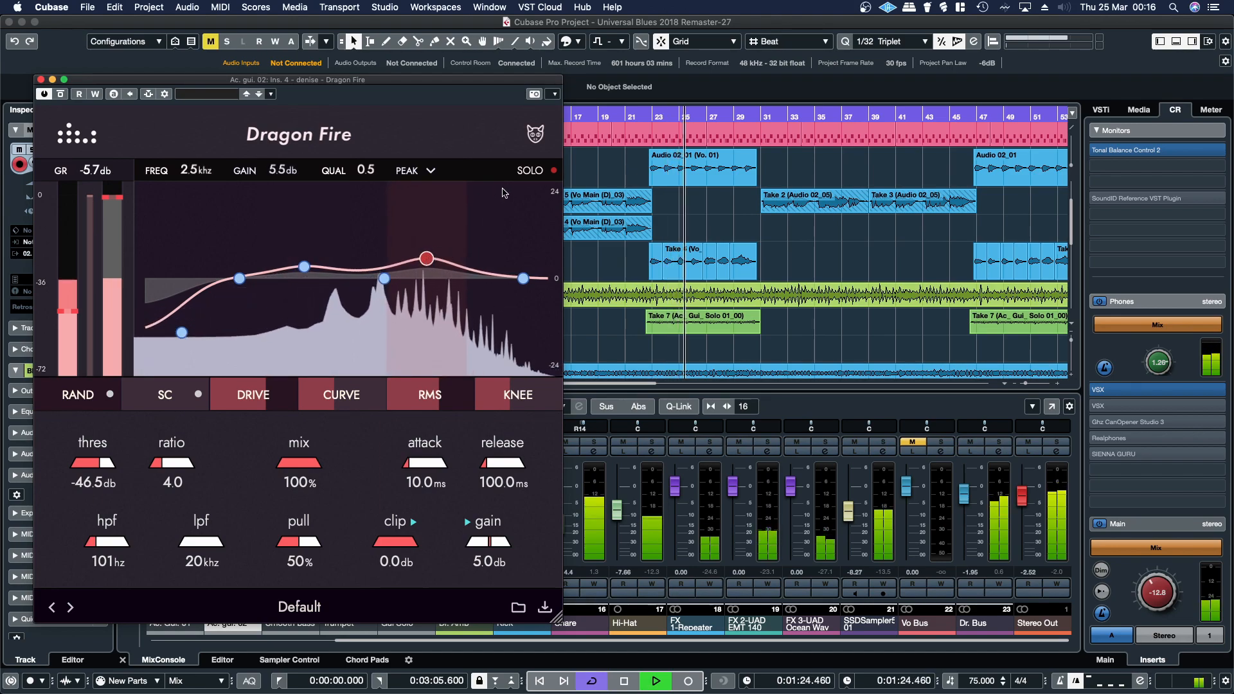
{"action": "left_click", "coordinate": [303, 268]}
{"action": "mouse_move", "coordinate": [303, 268]}
{"action": "left_mouse_down"}
{"action": "mouse_move", "coordinate": [284, 261]}
{"action": "mouse_move", "coordinate": [319, 259]}
{"action": "left_mouse_up"}
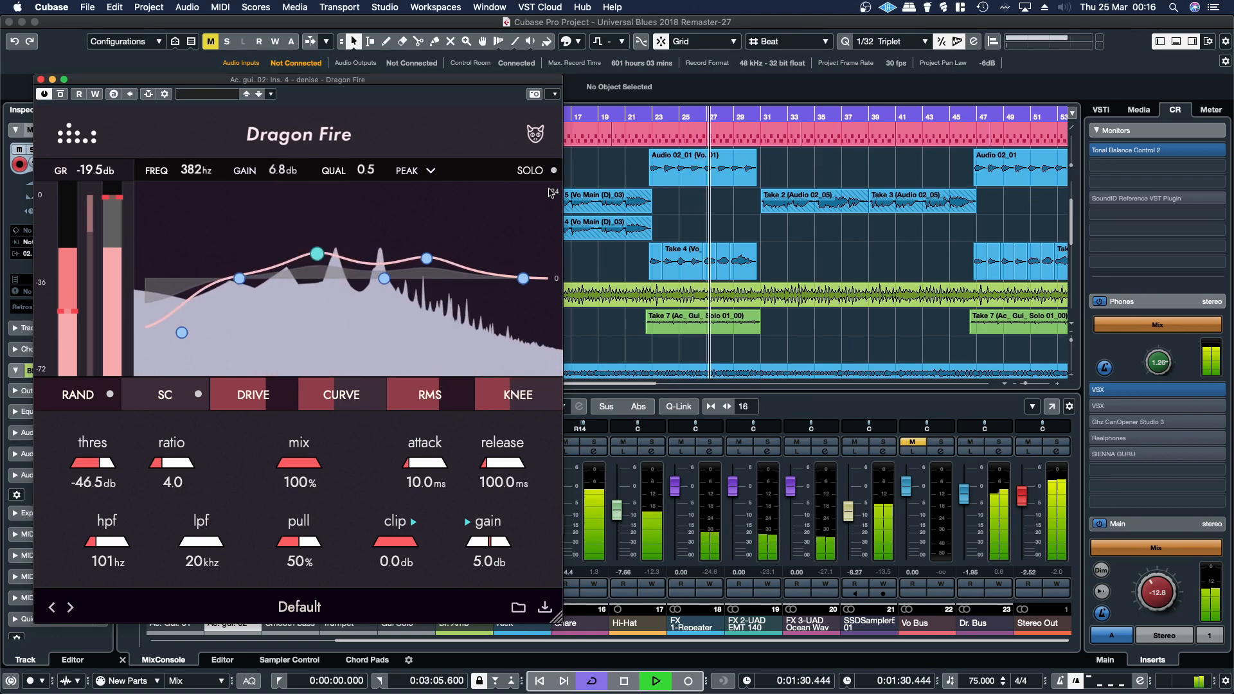
- Set Ac. gui. 02's Dragon Fire high shelf to -7.8 dB at 19.6 kHz with quality 1.2
{"action": "left_click_drag", "start_coordinate": [519, 283], "coordinate": [547, 309]}
{"action": "scroll", "coordinate": [546, 307], "scroll_direction": "up", "scroll_amount": 4}
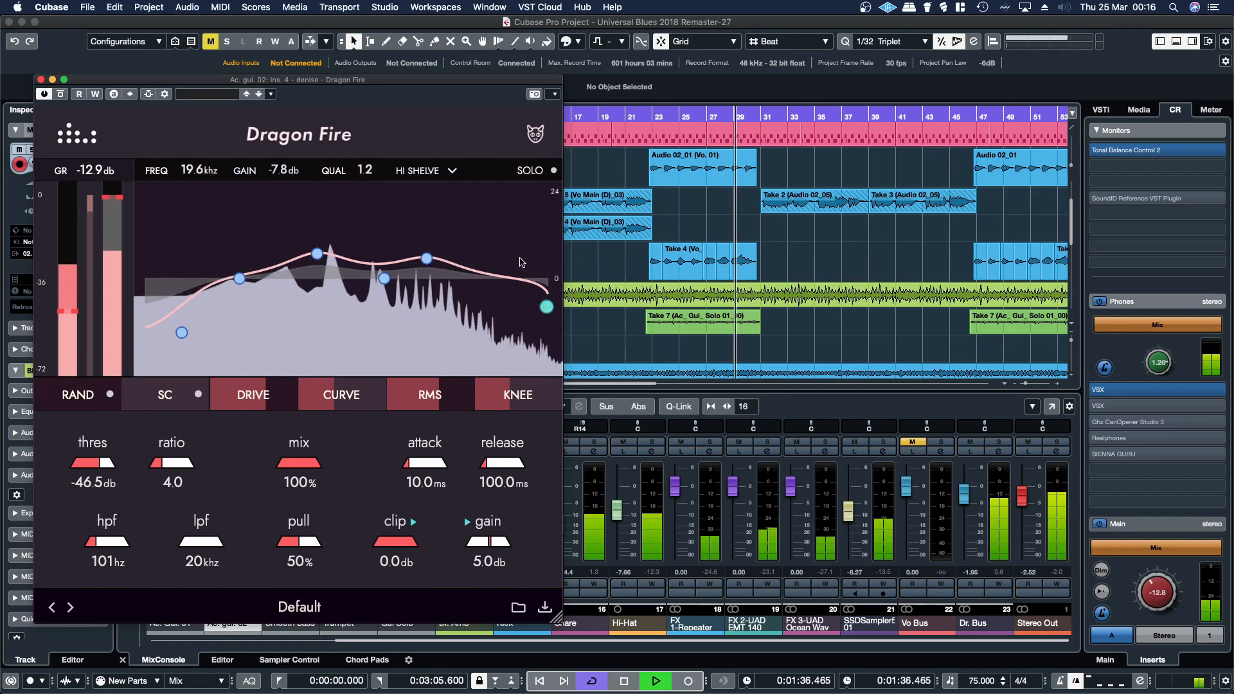
{"action": "mouse_move", "coordinate": [255, 401]}
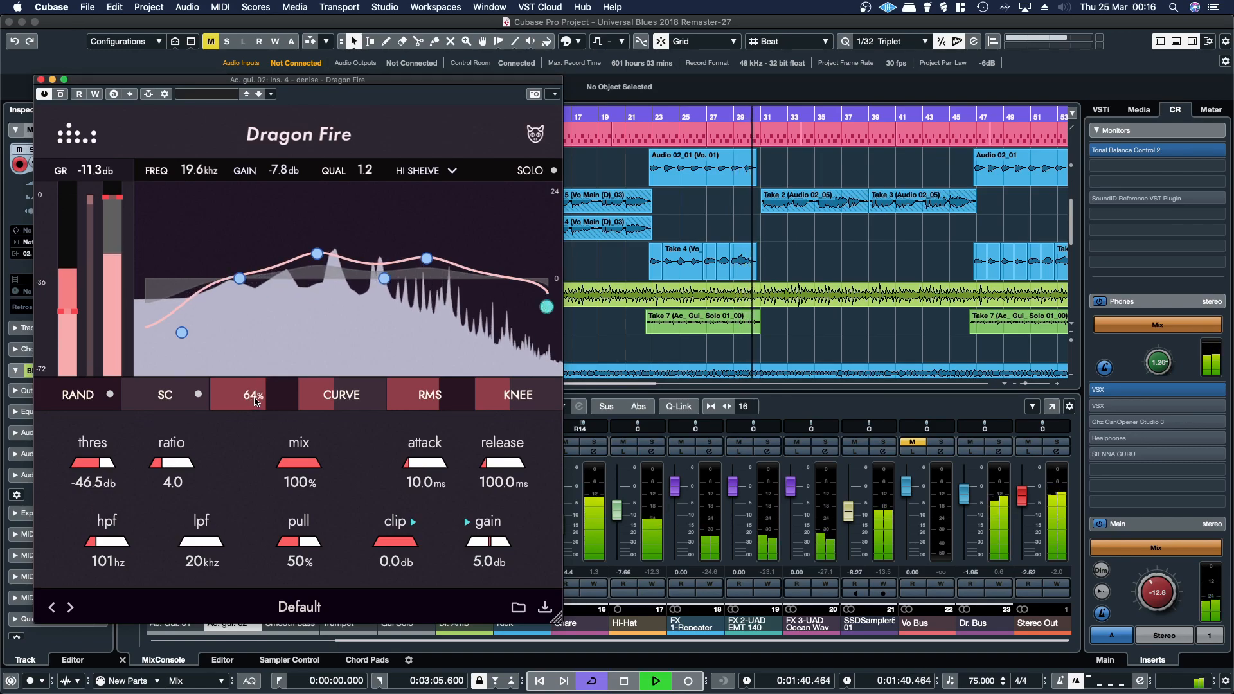
- Close the Ac. gui. 02 Dragon Fire window and lower the Gui Solo fader to about -6.05 dB
{"action": "left_click", "coordinate": [41, 79]}
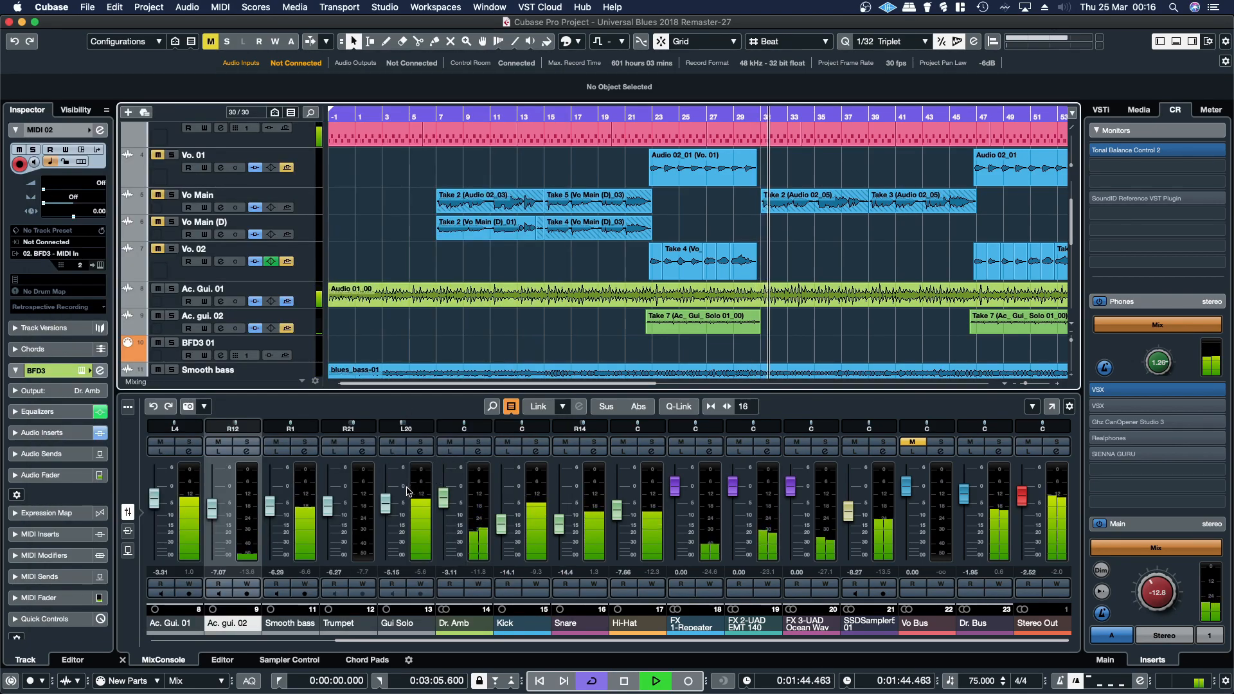
{"action": "left_click_drag", "start_coordinate": [391, 503], "coordinate": [390, 498]}
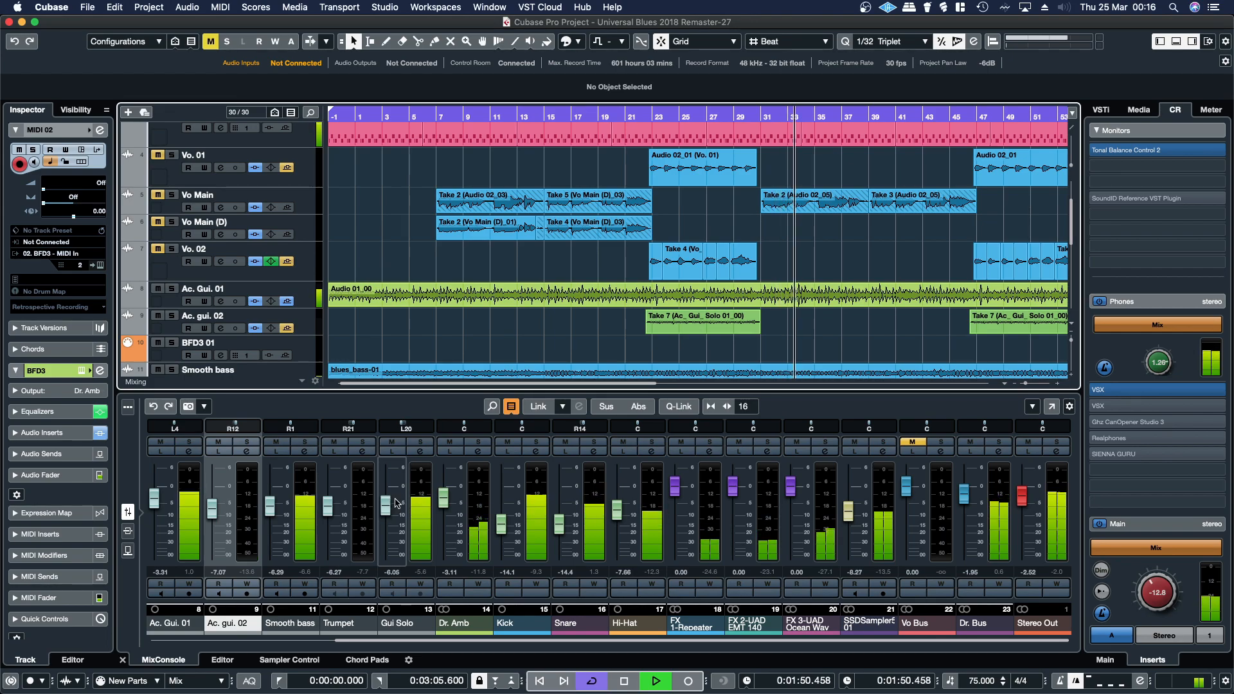
- Open the Kick channel settings, solo the Kick and open its Dragon Fire insert
{"action": "left_click", "coordinate": [536, 452]}
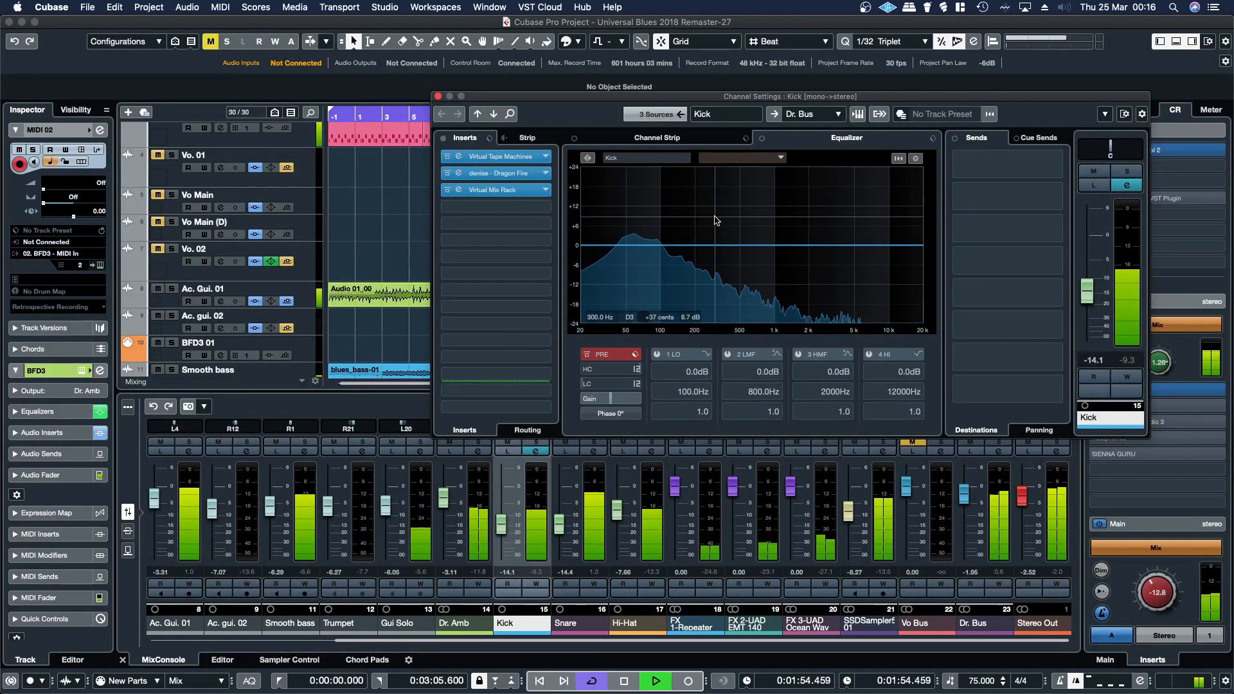
{"action": "left_click", "coordinate": [1125, 172]}
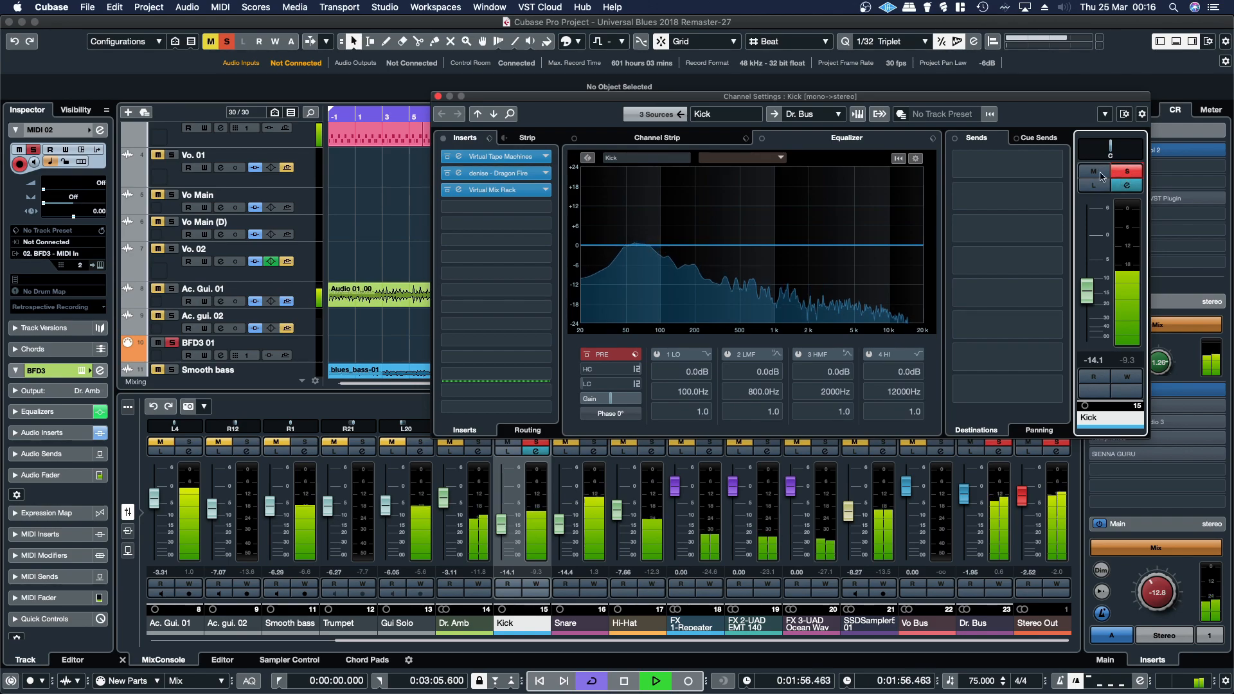
{"action": "left_click", "coordinate": [498, 173]}
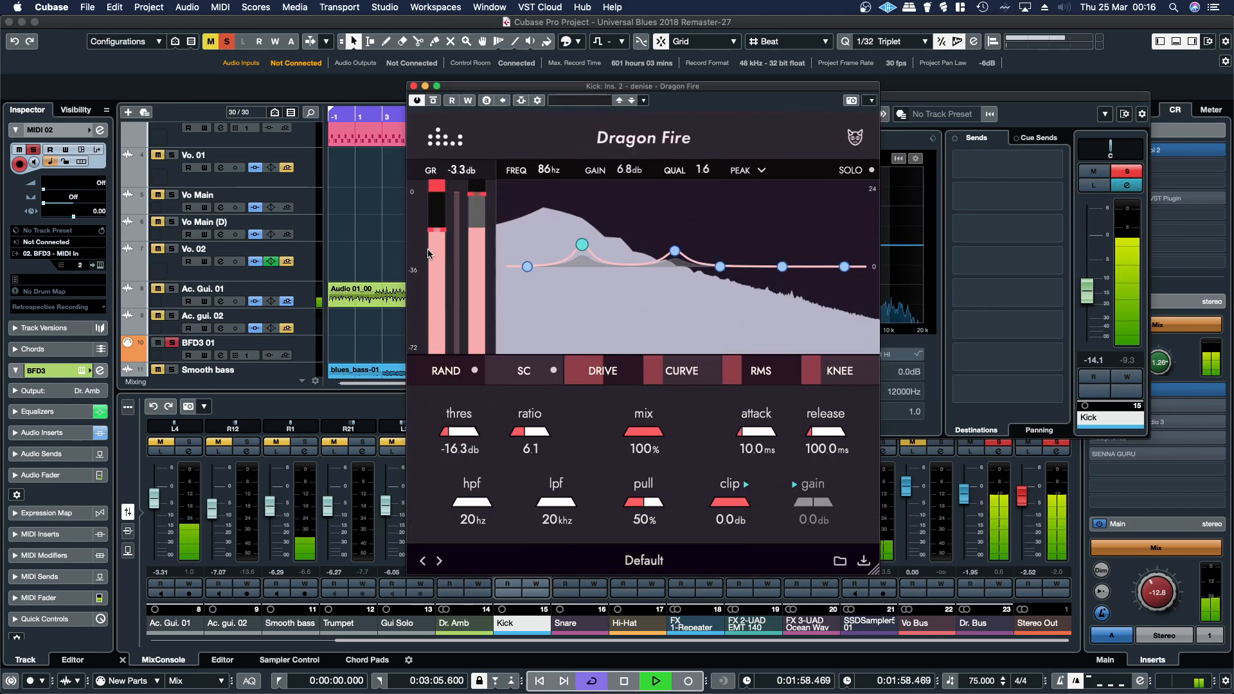
- Set the Kick's Dragon Fire threshold to -29.8 dB, and its EQ bands to 5.5 dB at 325 Hz and 5.2 dB at 2.8 kHz
{"action": "left_click_drag", "start_coordinate": [437, 230], "coordinate": [434, 264]}
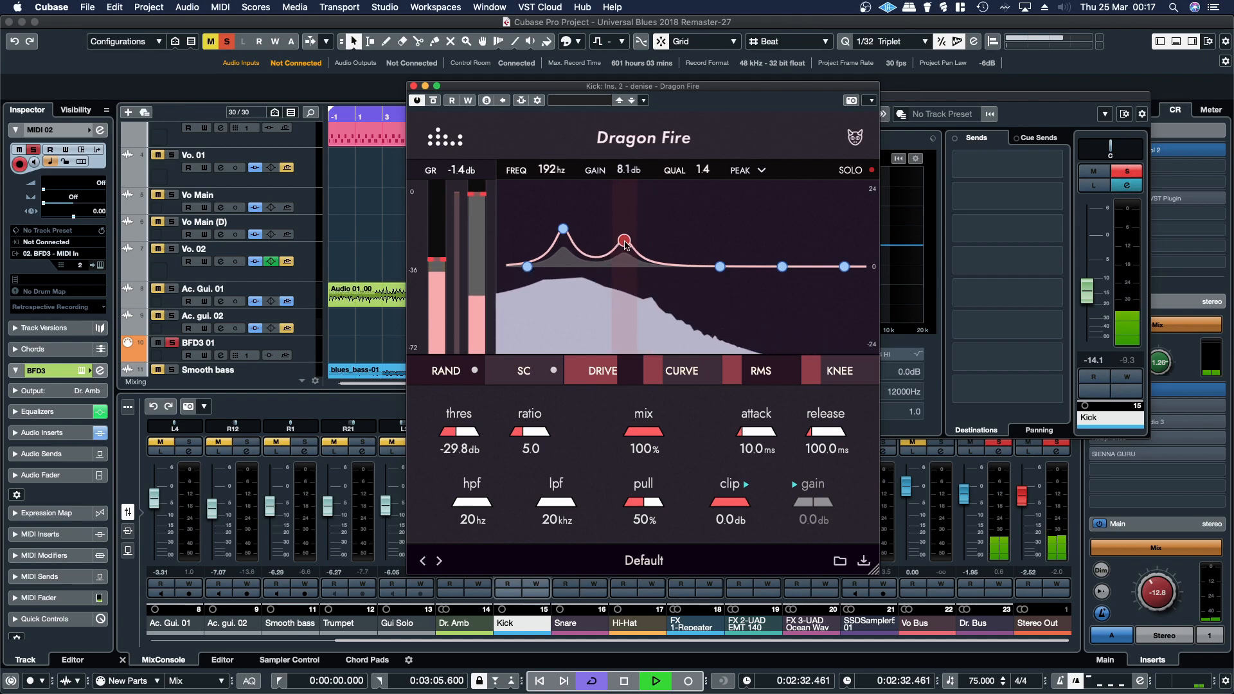
{"action": "left_click_drag", "start_coordinate": [633, 253], "coordinate": [634, 253]}
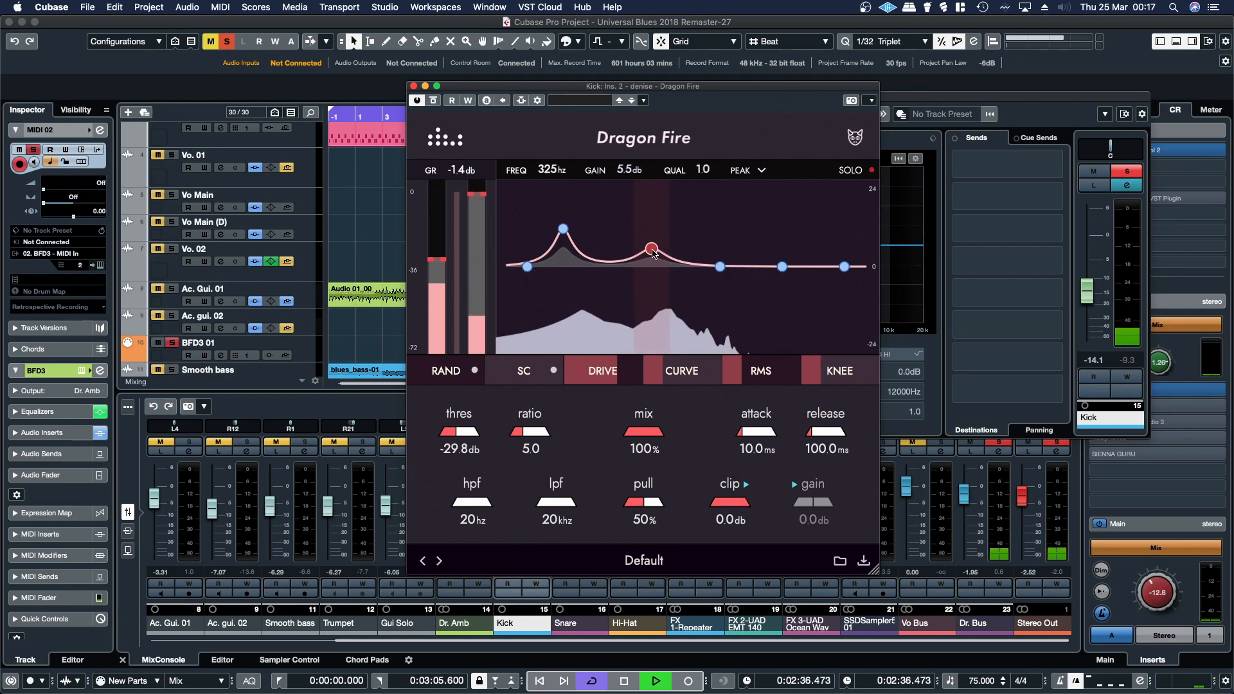
{"action": "left_click_drag", "start_coordinate": [653, 253], "coordinate": [656, 254]}
{"action": "left_click_drag", "start_coordinate": [781, 266], "coordinate": [770, 253]}
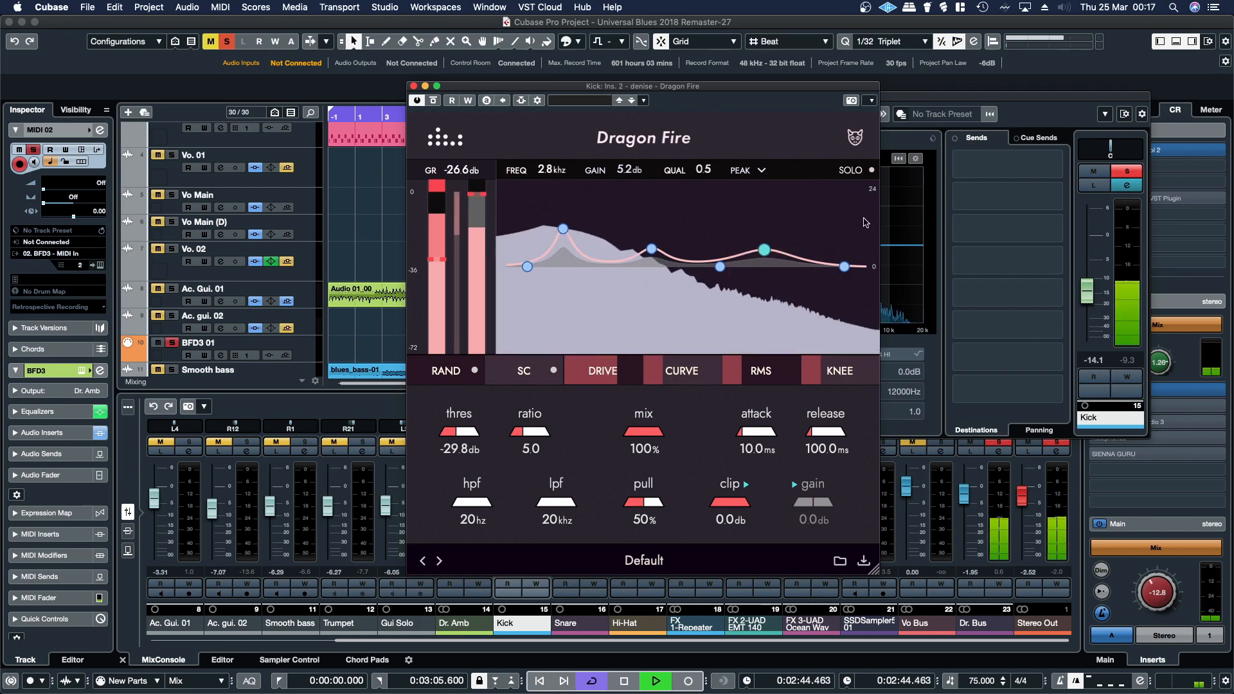
- Unsolo the Kick to hear it in the full mix, and close its Dragon Fire and channel settings windows
{"action": "left_click", "coordinate": [1126, 172]}
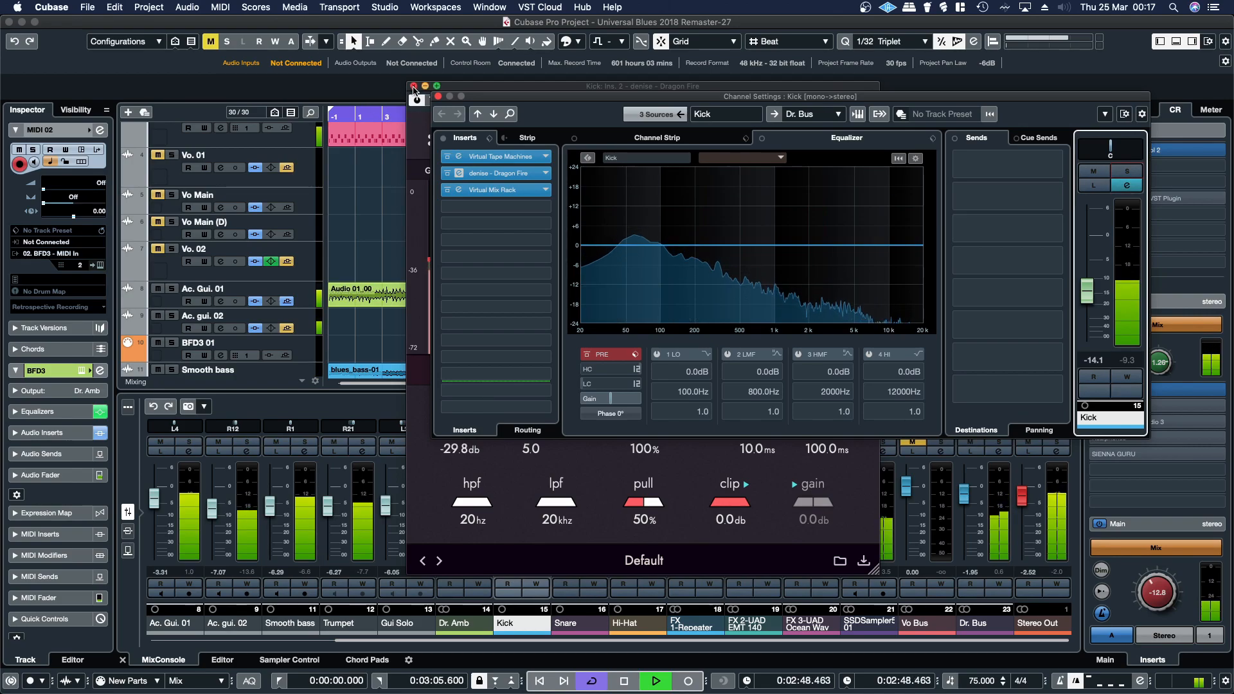
{"action": "left_click", "coordinate": [414, 87]}
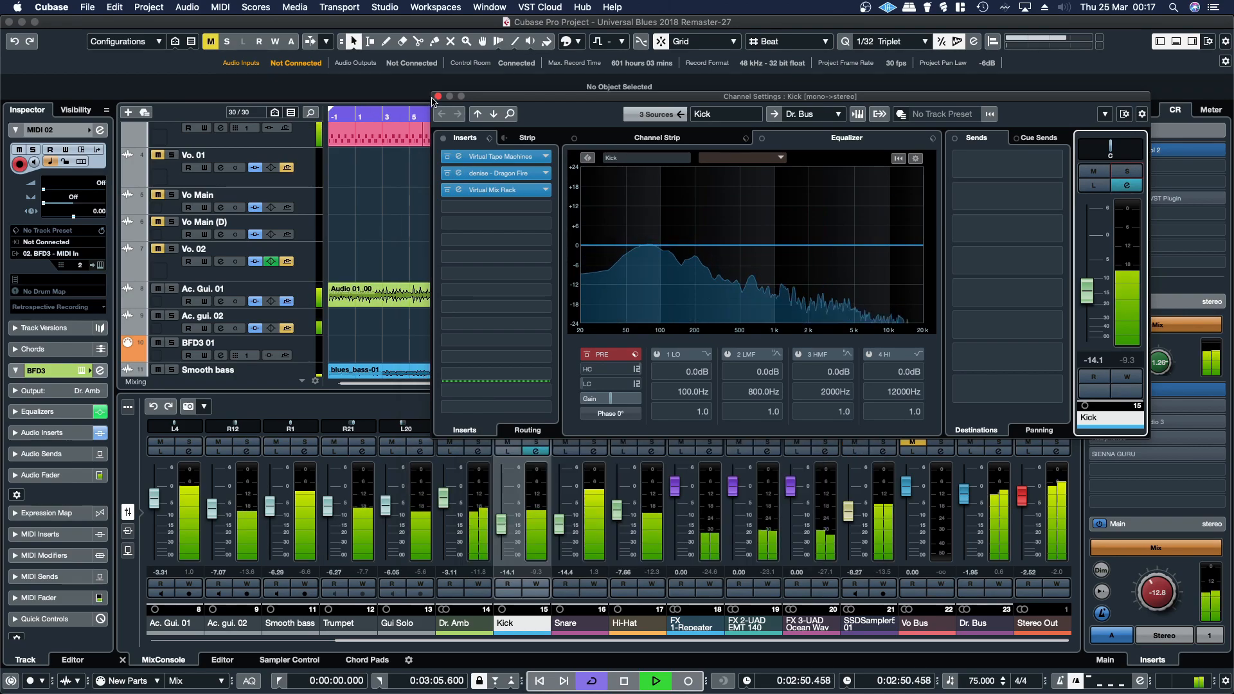
{"action": "left_click", "coordinate": [438, 96]}
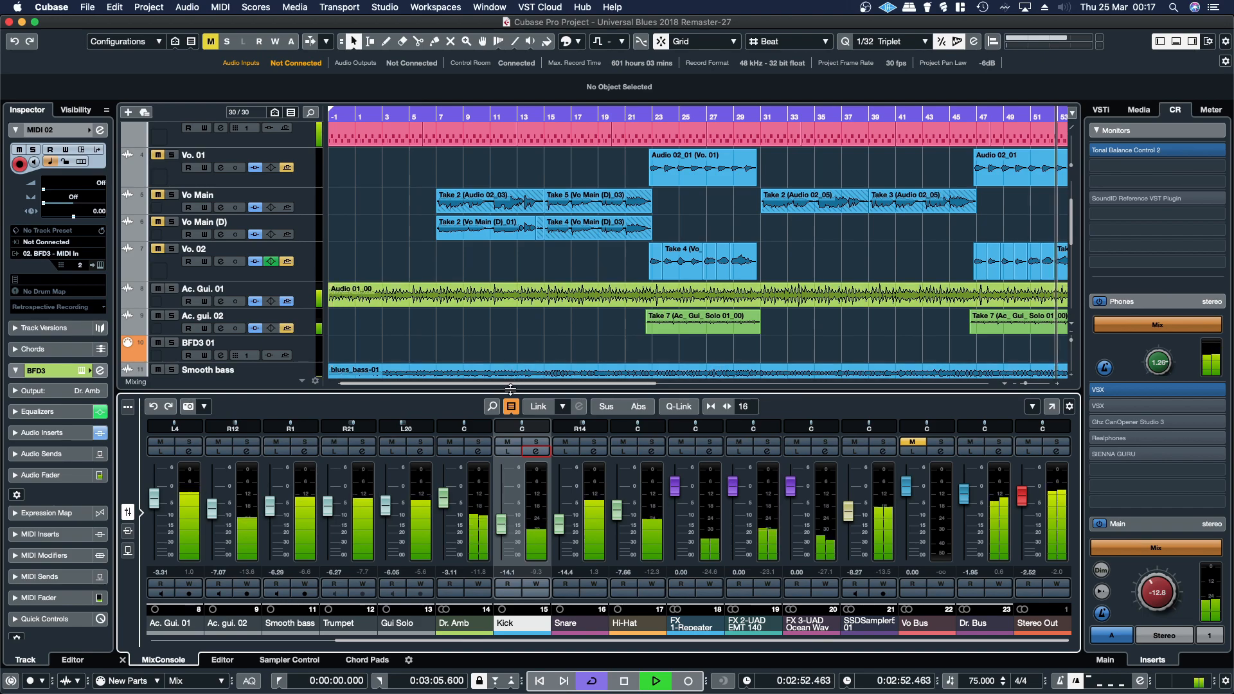
- Check the Snare channel's inserts in its channel settings and close the window
{"action": "left_click", "coordinate": [599, 452]}
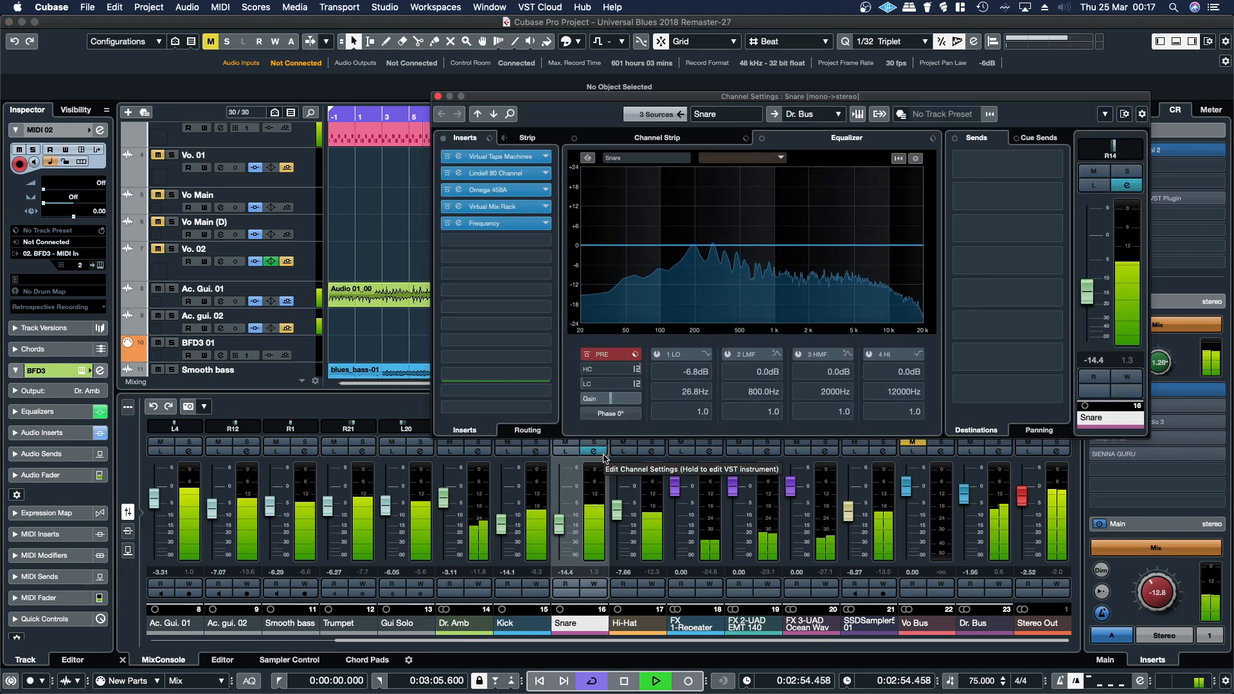
{"action": "left_click", "coordinate": [438, 96]}
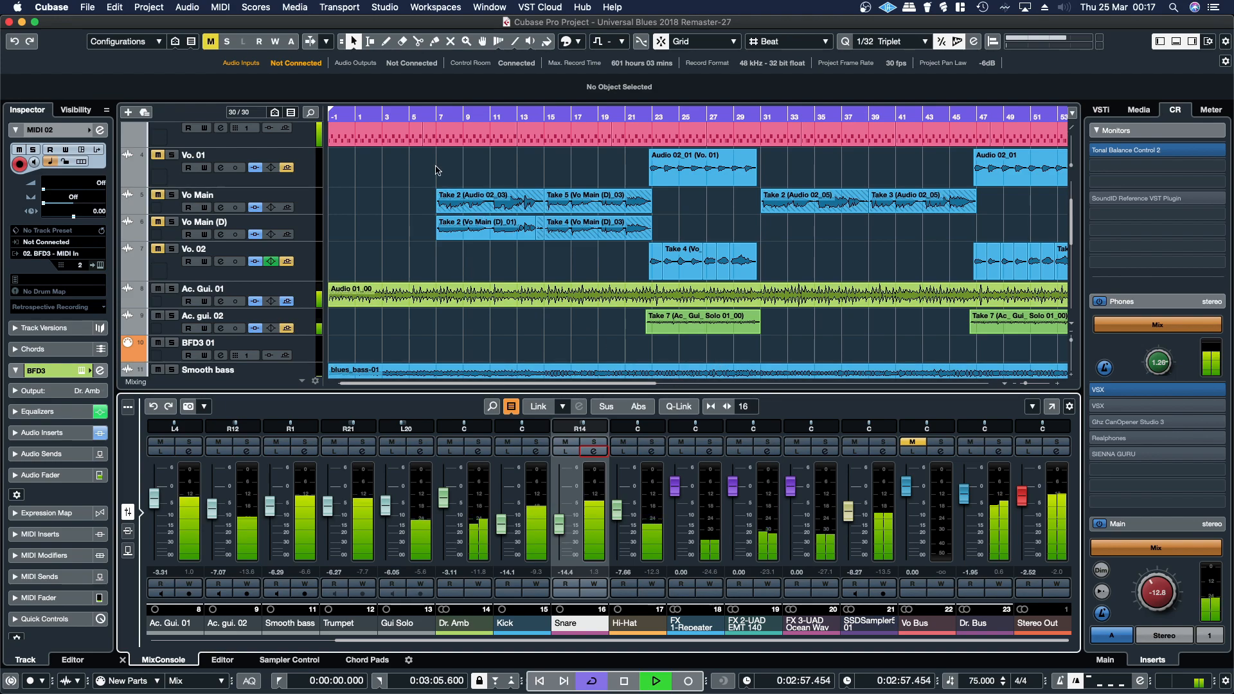
- Replay from around bar 7, solo SSDSampler5 01, open its Dragon Fire insert and set the threshold to -42.9 dB
{"action": "left_click", "coordinate": [439, 115]}
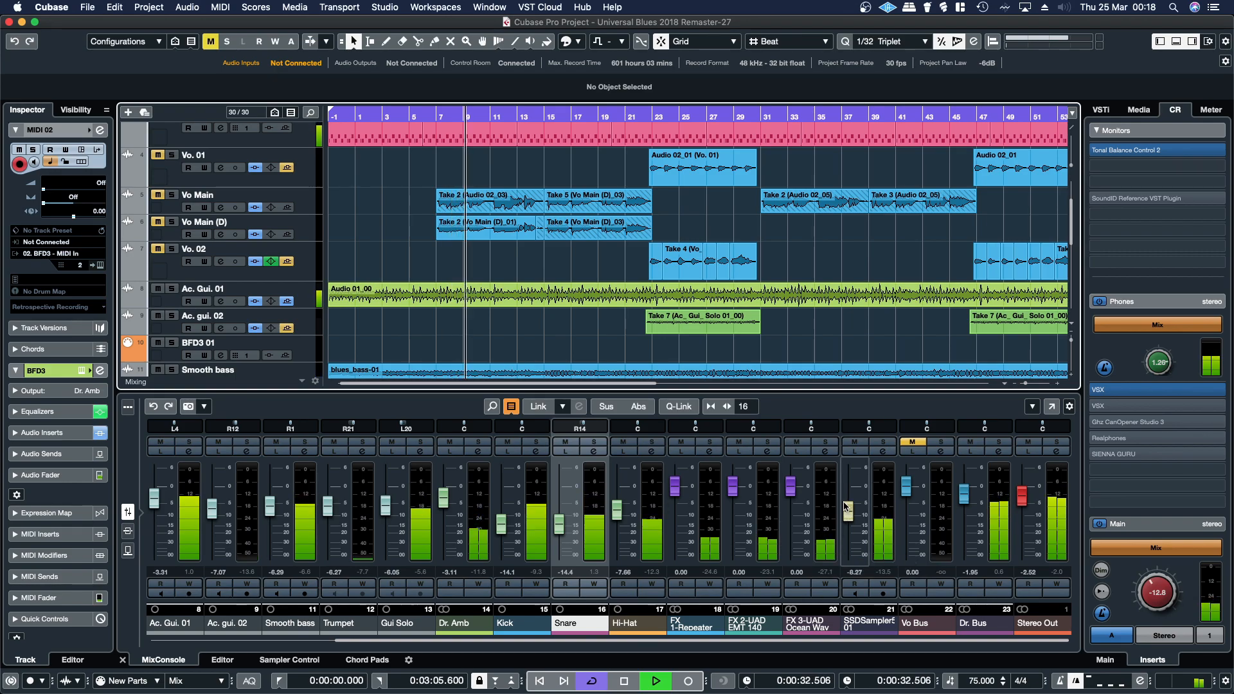
{"action": "left_click", "coordinate": [884, 443]}
{"action": "left_click", "coordinate": [883, 451]}
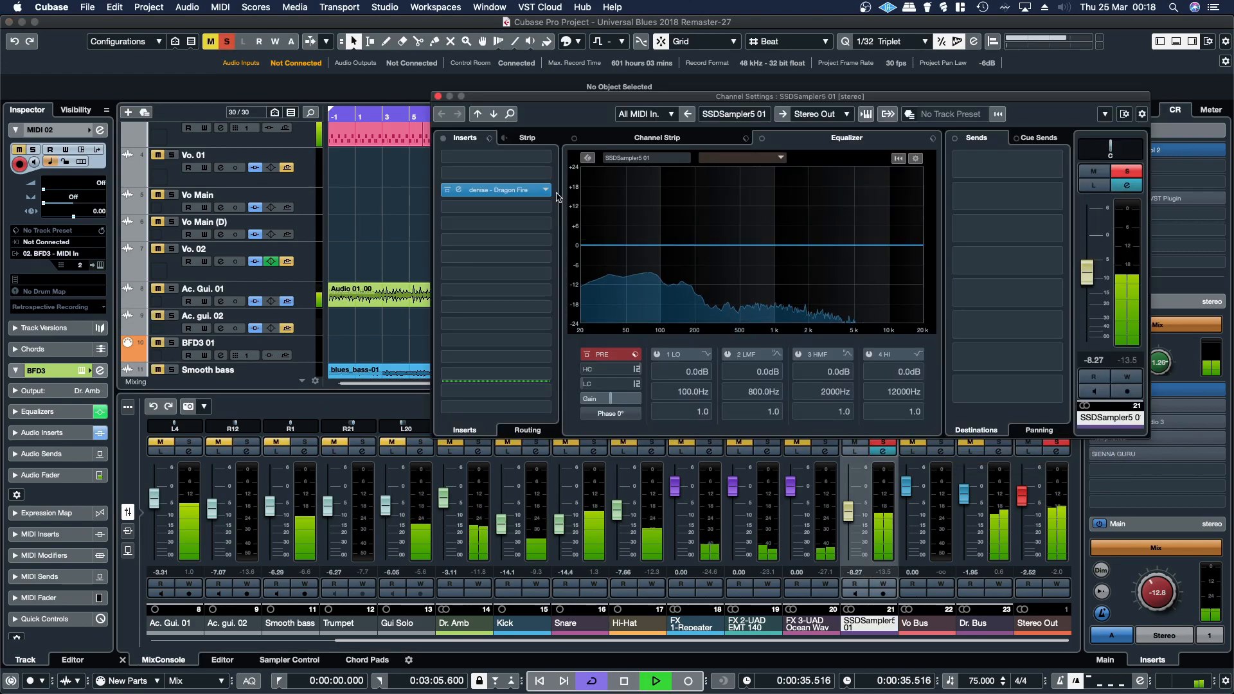
{"action": "left_click", "coordinate": [522, 190]}
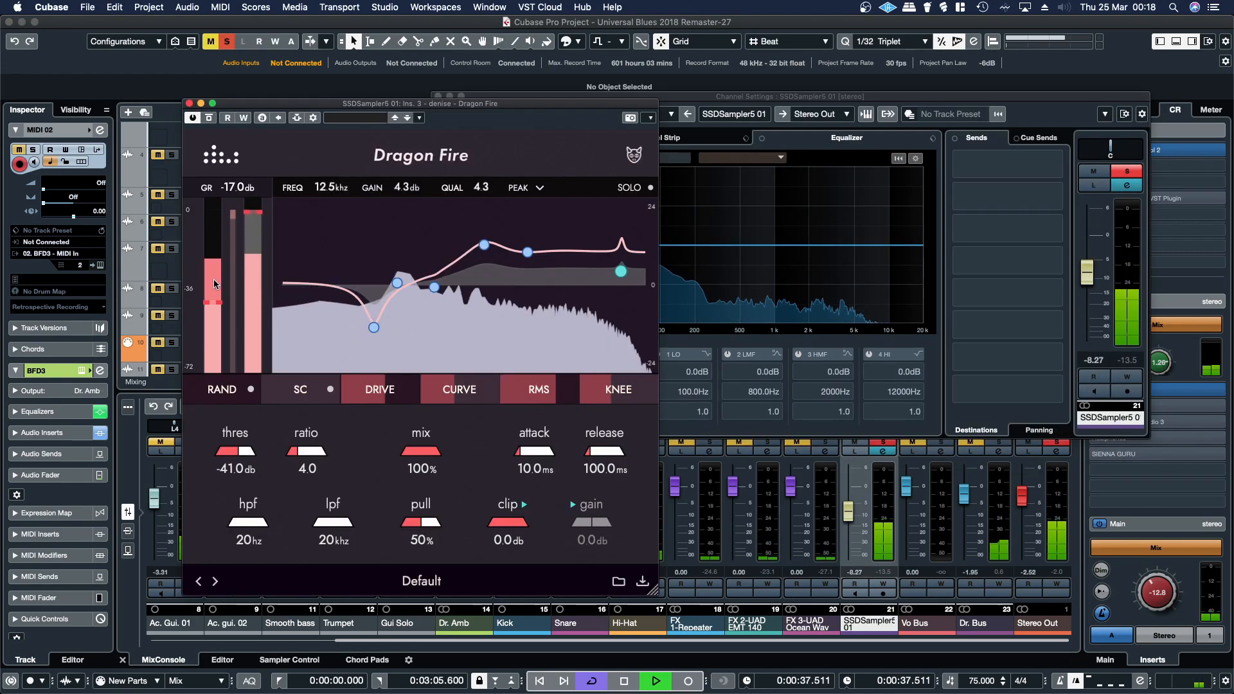
{"action": "left_click_drag", "start_coordinate": [212, 309], "coordinate": [212, 313]}
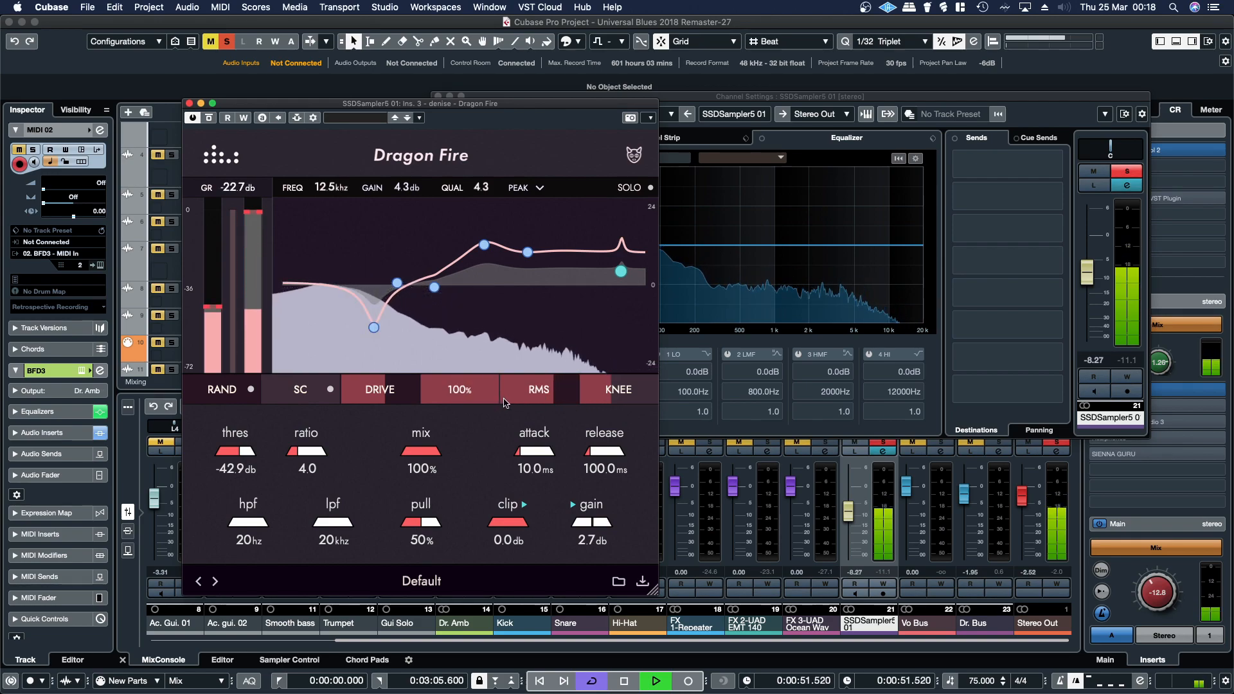
- Audition SSDSampler5 01's Dragon Fire with curve at 100%, drive at 100% and 0%, and knee at 89%, restoring each setting
{"action": "left_click_drag", "start_coordinate": [503, 402], "coordinate": [421, 398]}
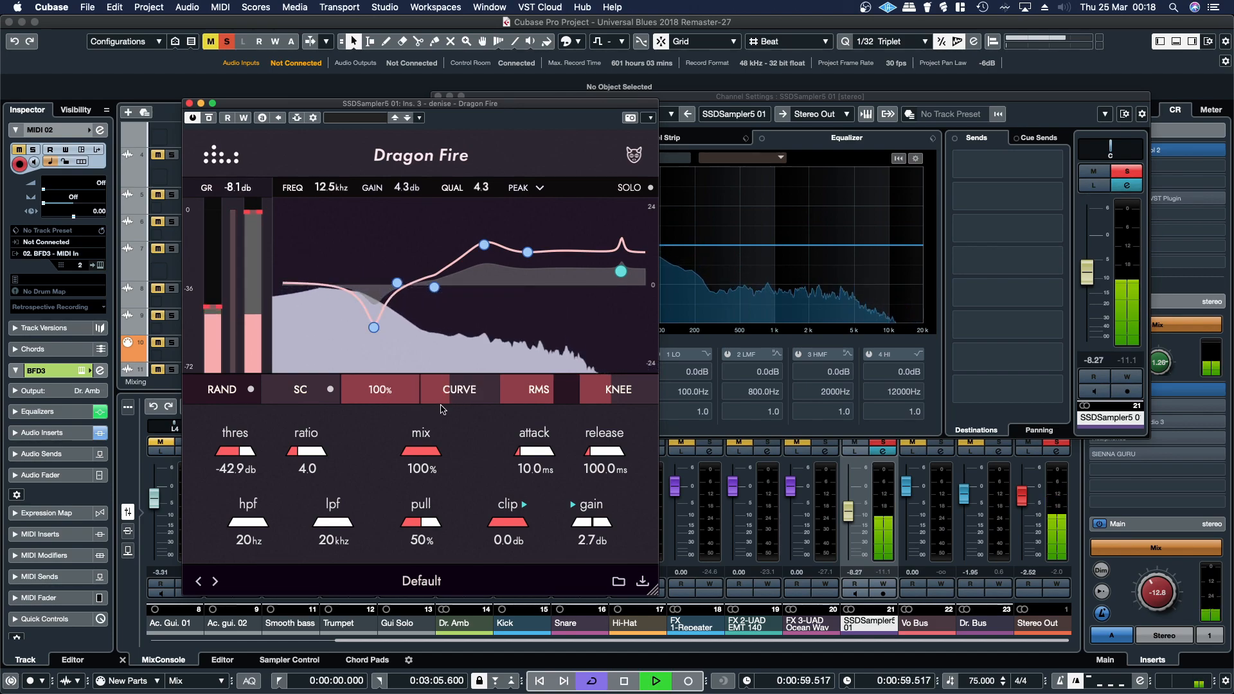
{"action": "left_click_drag", "start_coordinate": [442, 405], "coordinate": [339, 415]}
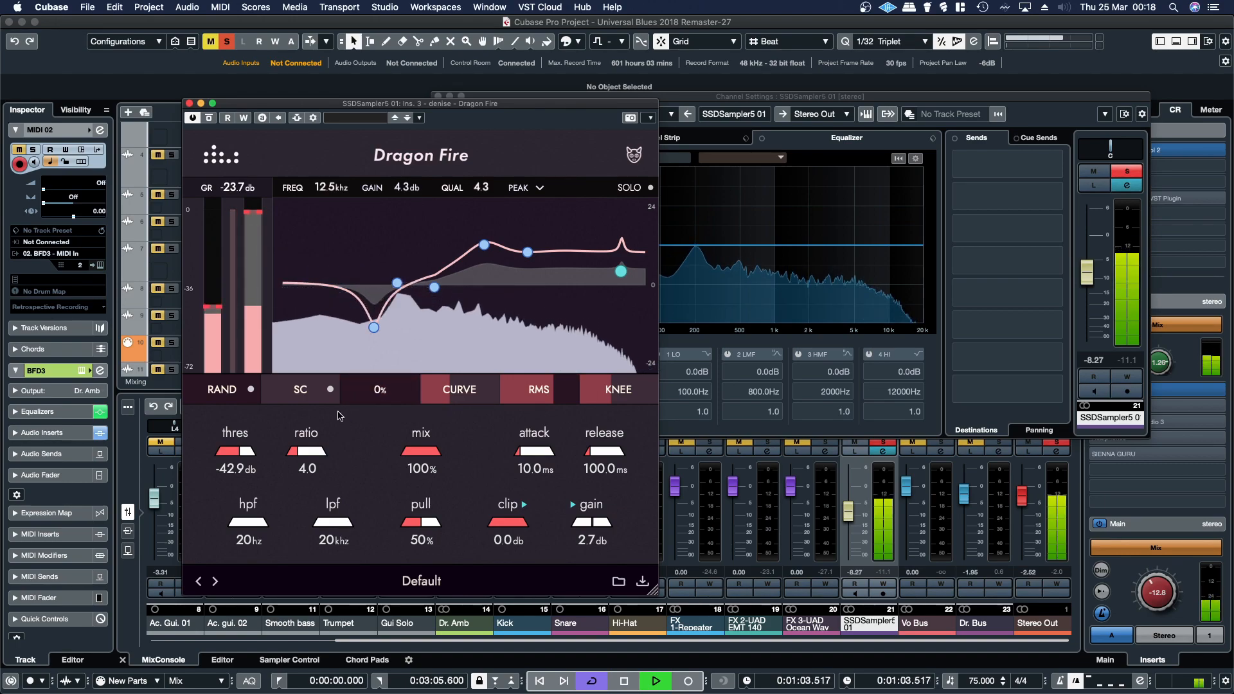
{"action": "left_click_drag", "start_coordinate": [352, 415], "coordinate": [408, 419]}
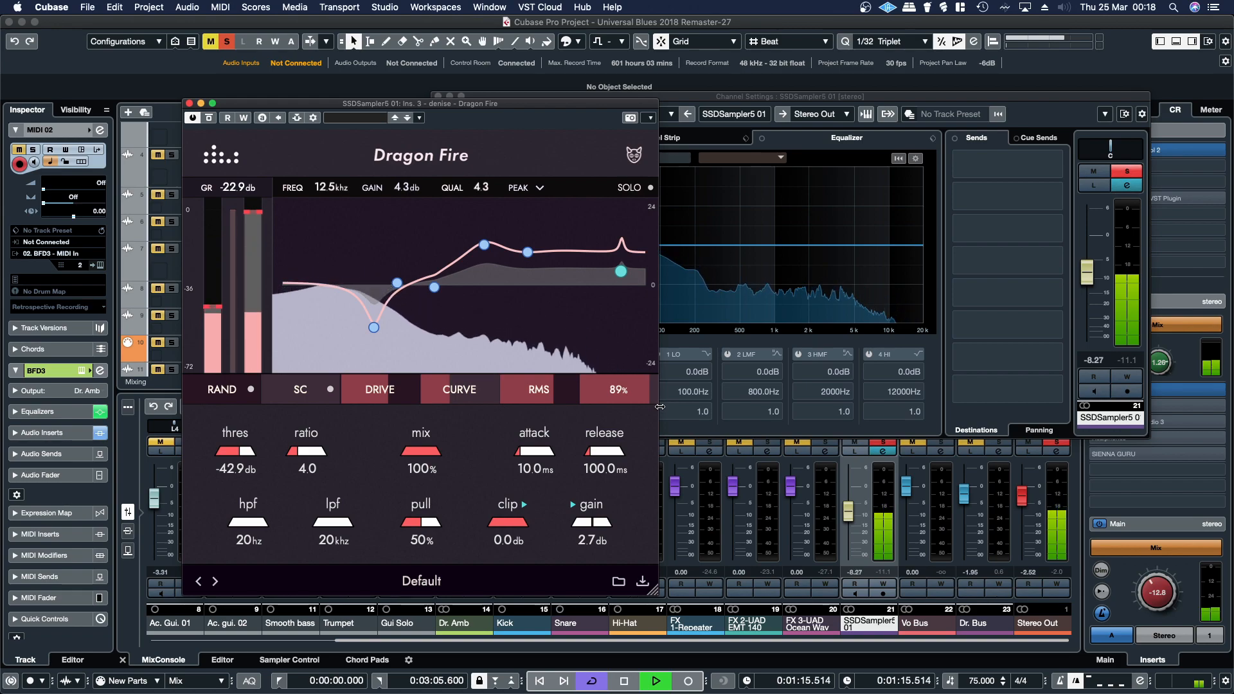
{"action": "left_click_drag", "start_coordinate": [659, 406], "coordinate": [630, 404]}
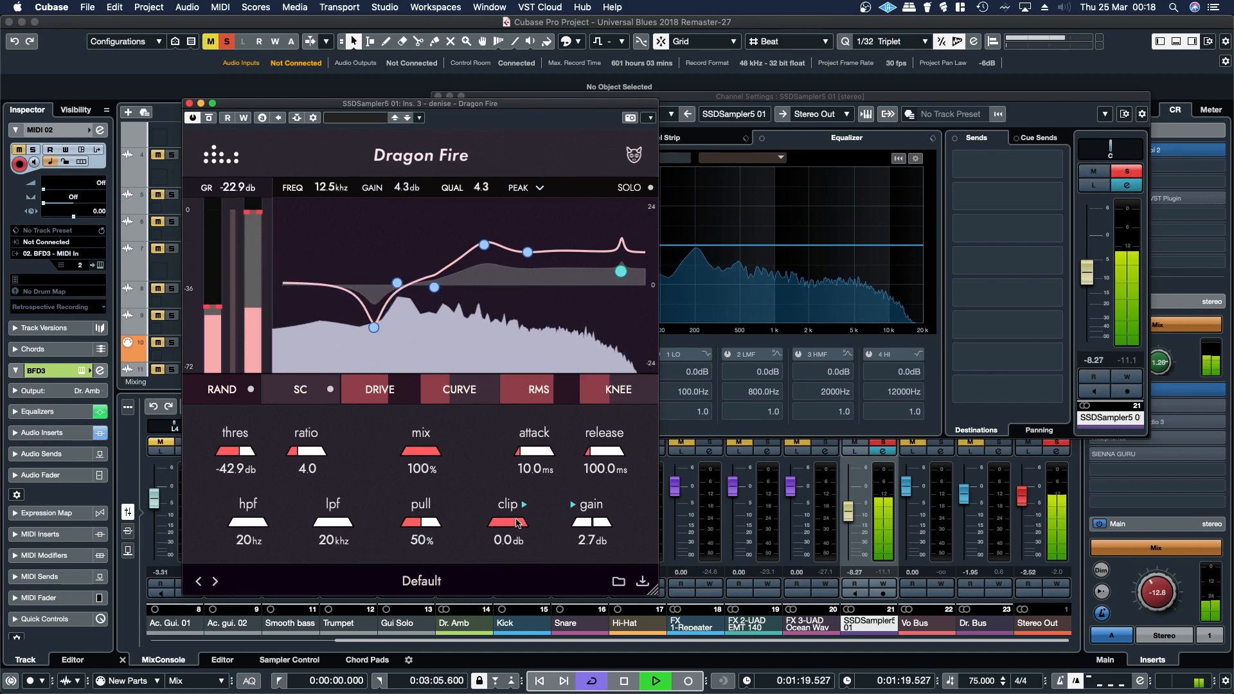
- Audition the clip at -30.6 dB and -25.6 dB, set the pull to 55% and restore the clip to 0.0 dB
{"action": "left_click_drag", "start_coordinate": [519, 528], "coordinate": [476, 526]}
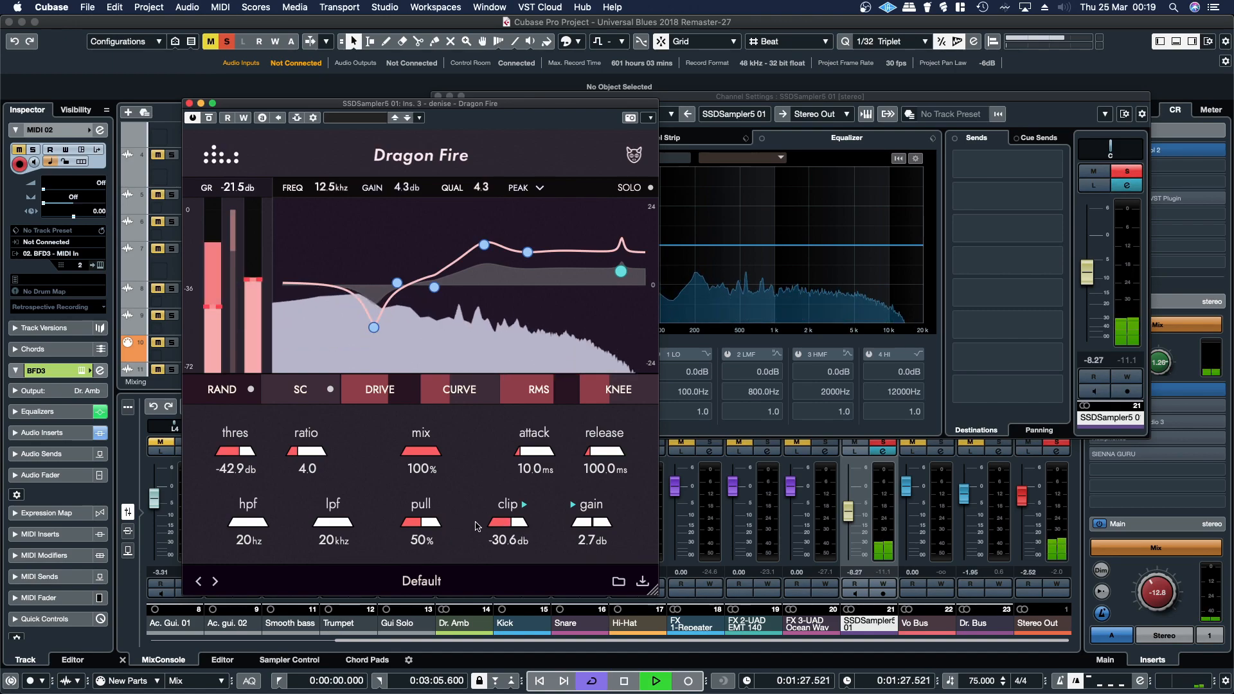
{"action": "left_click_drag", "start_coordinate": [477, 525], "coordinate": [483, 525]}
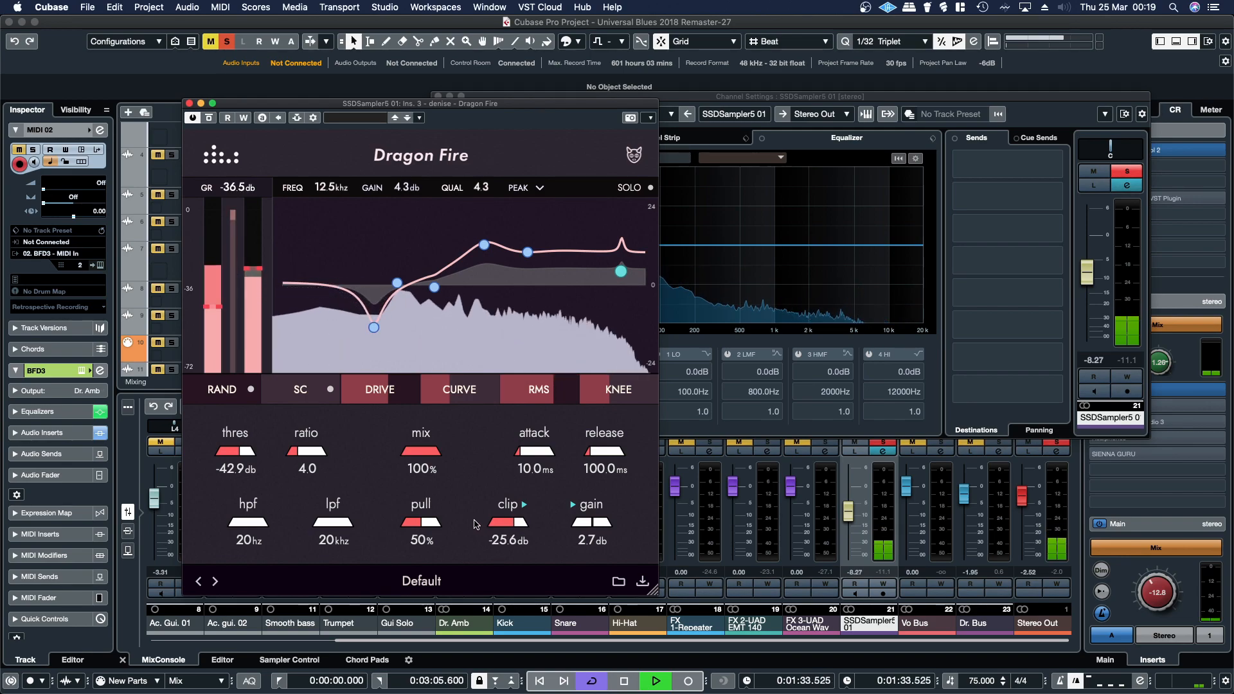
{"action": "left_click_drag", "start_coordinate": [423, 526], "coordinate": [448, 529]}
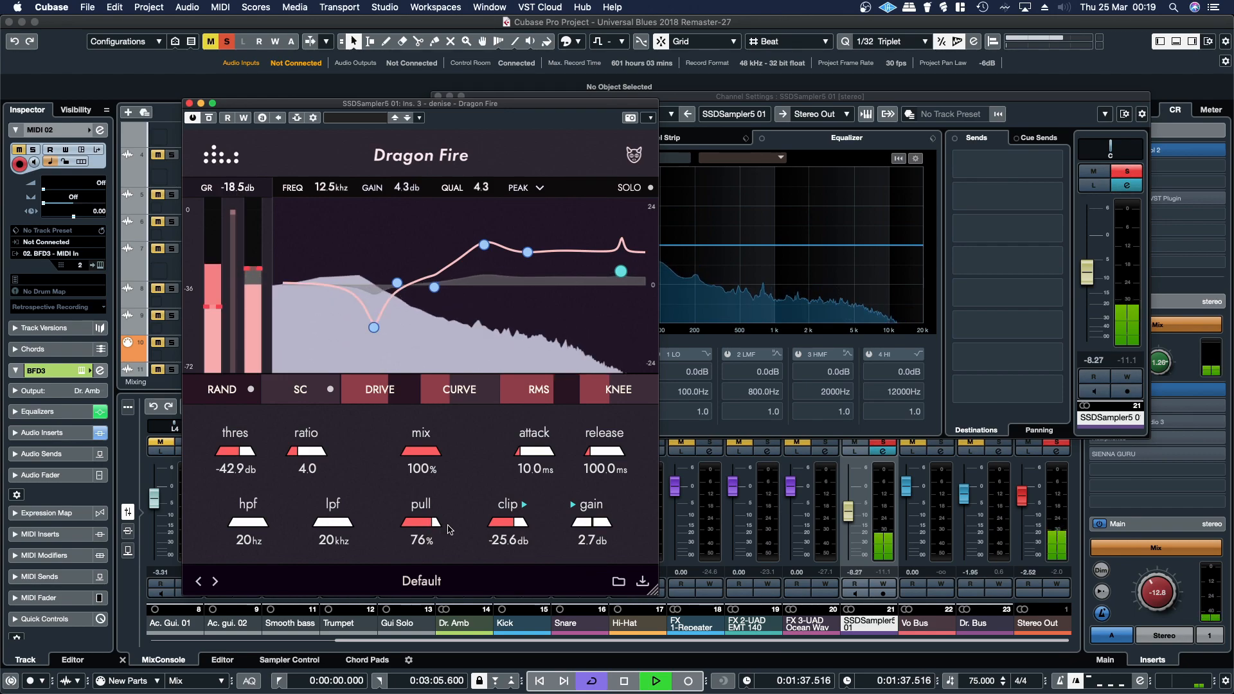
{"action": "mouse_move", "coordinate": [448, 529]}
{"action": "left_mouse_down"}
{"action": "mouse_move", "coordinate": [384, 527]}
{"action": "mouse_move", "coordinate": [448, 535]}
{"action": "left_mouse_up"}
{"action": "left_click_drag", "start_coordinate": [508, 524], "coordinate": [561, 538]}
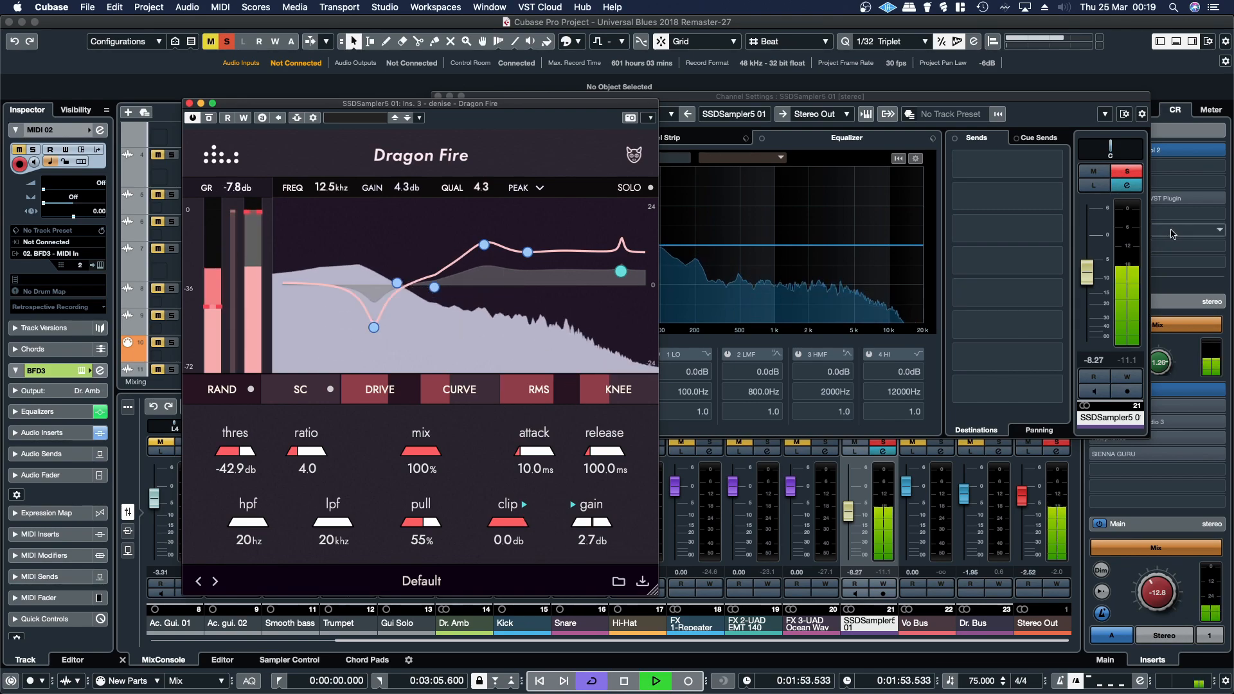
- Unsolo SSDSampler5 01 and close its Dragon Fire and channel settings windows
{"action": "left_click", "coordinate": [1126, 171]}
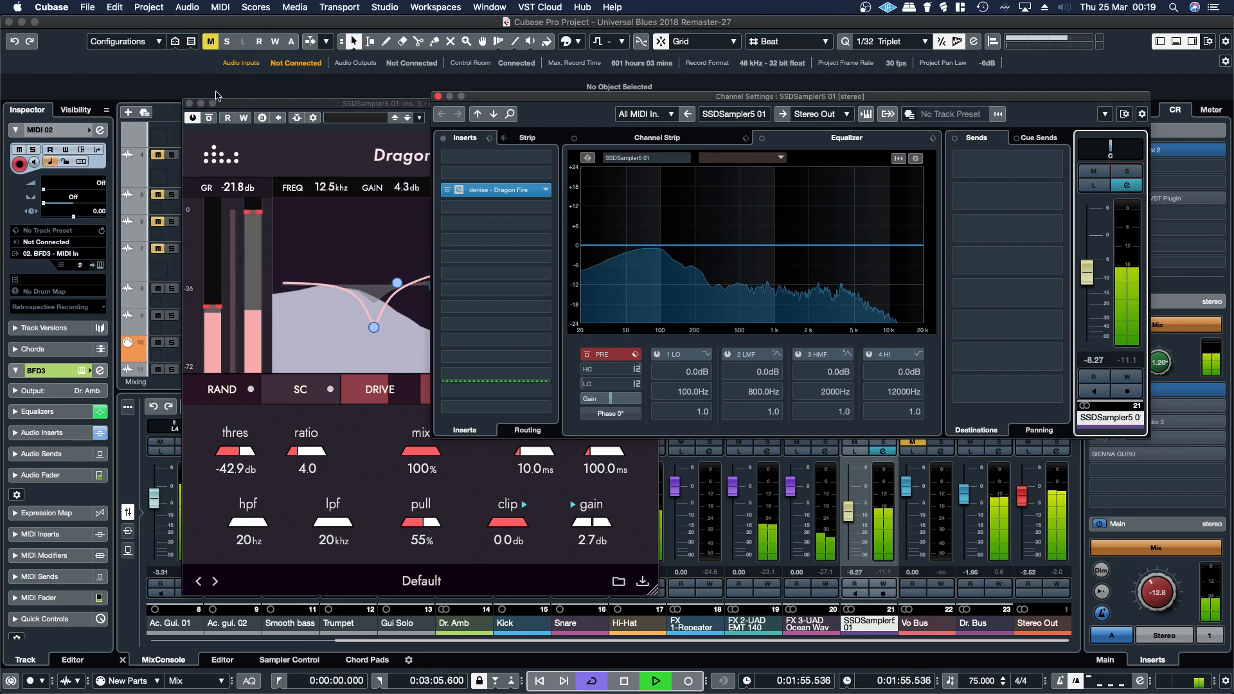
{"action": "left_click", "coordinate": [188, 103]}
{"action": "left_click", "coordinate": [438, 96]}
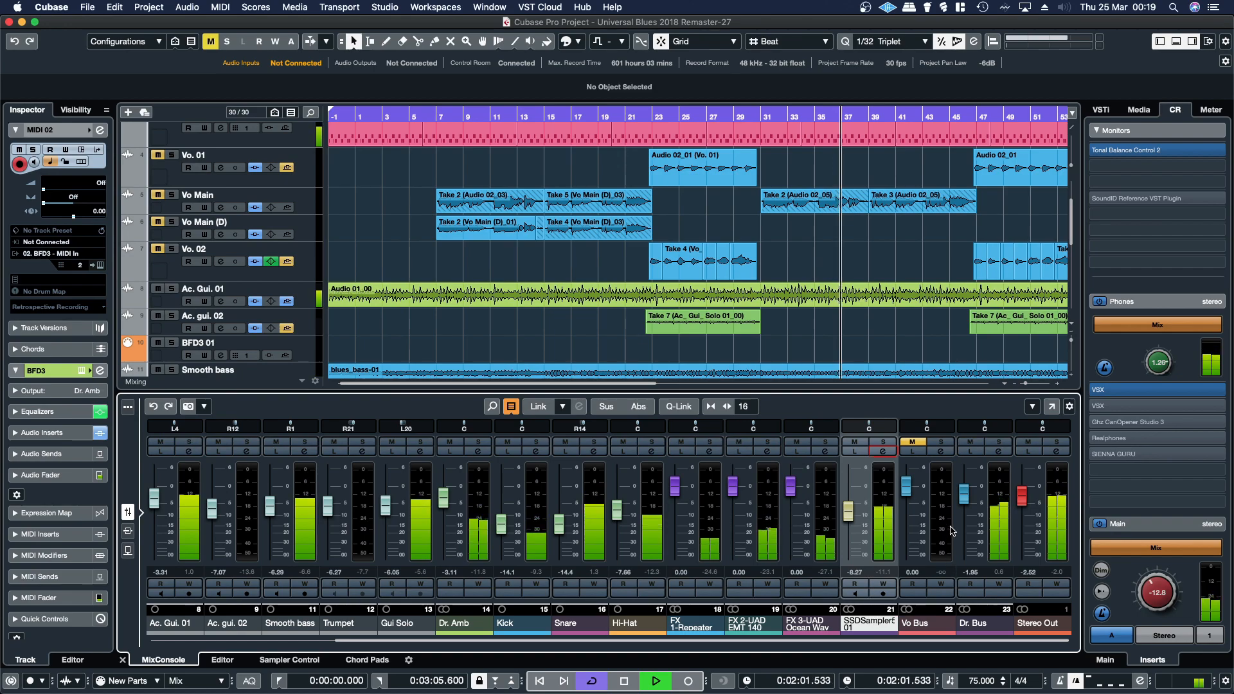
- Solo the Dr. Bus channel, open its channel settings and open its Dragon Fire insert
{"action": "left_click", "coordinate": [999, 441]}
{"action": "left_click", "coordinate": [999, 451]}
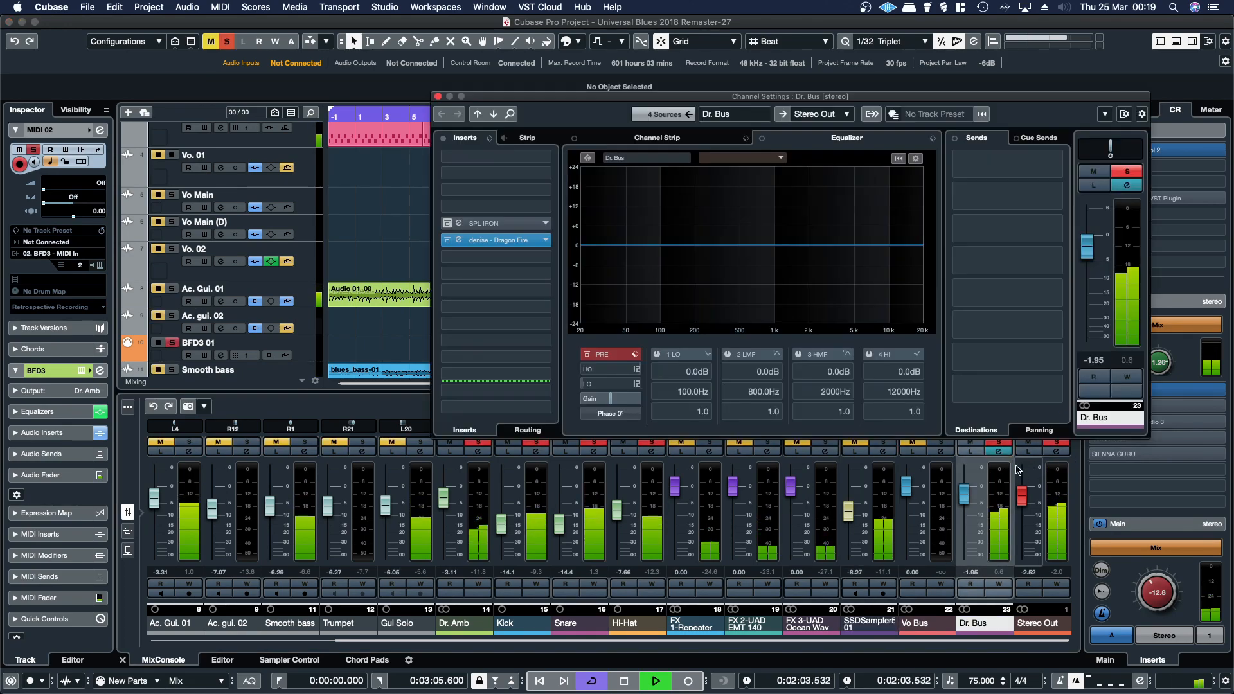
{"action": "left_click", "coordinate": [488, 240]}
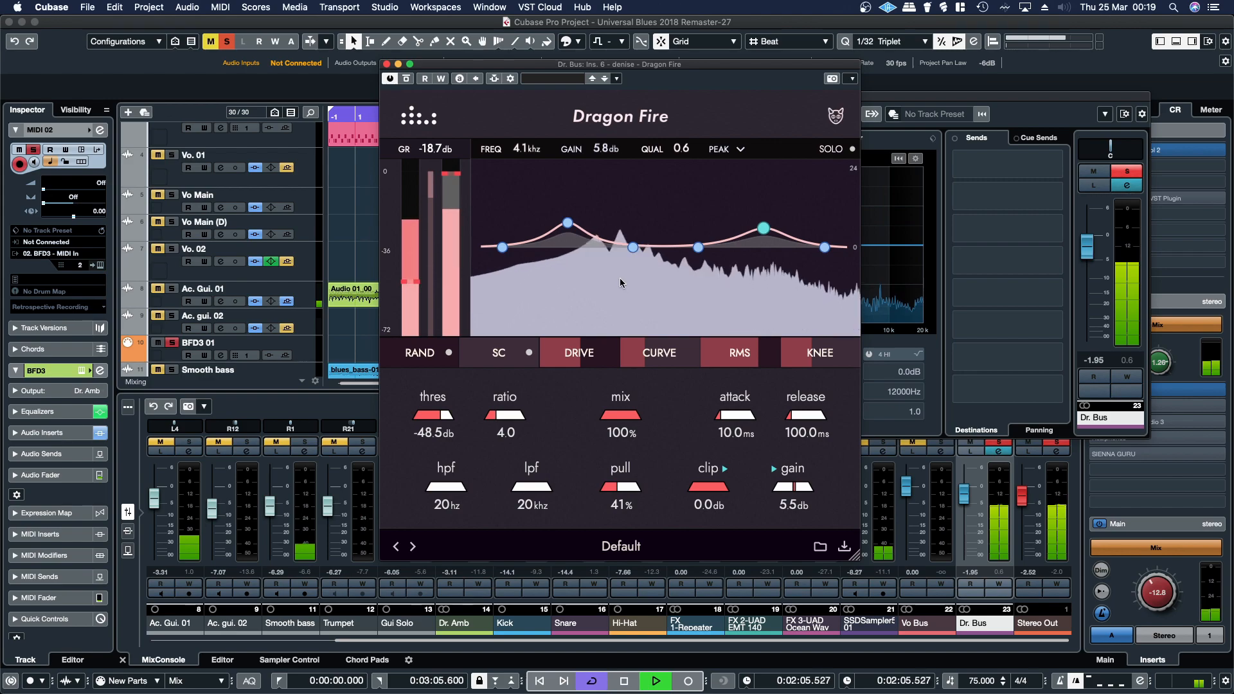
- Using band solo in Dr. Bus's Dragon Fire, set the low boost to 95 Hz and 6.8 dB and the high boost to 3.0 kHz
{"action": "left_click", "coordinate": [835, 150]}
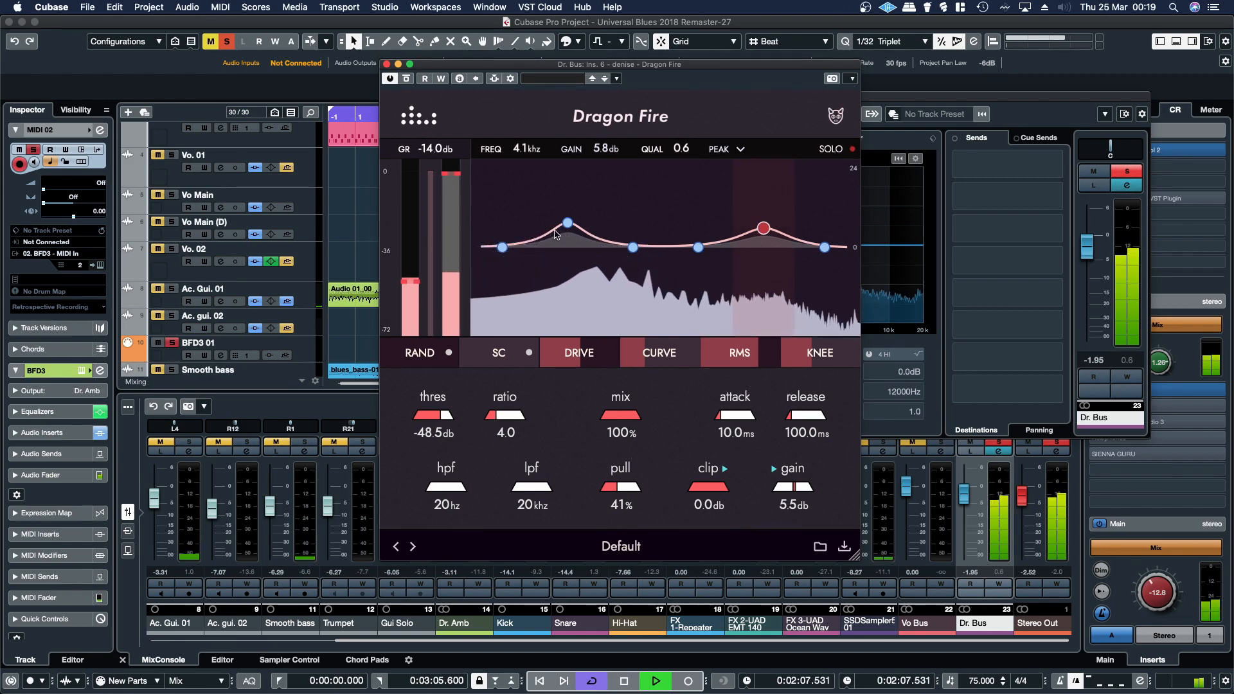
{"action": "left_click", "coordinate": [566, 223]}
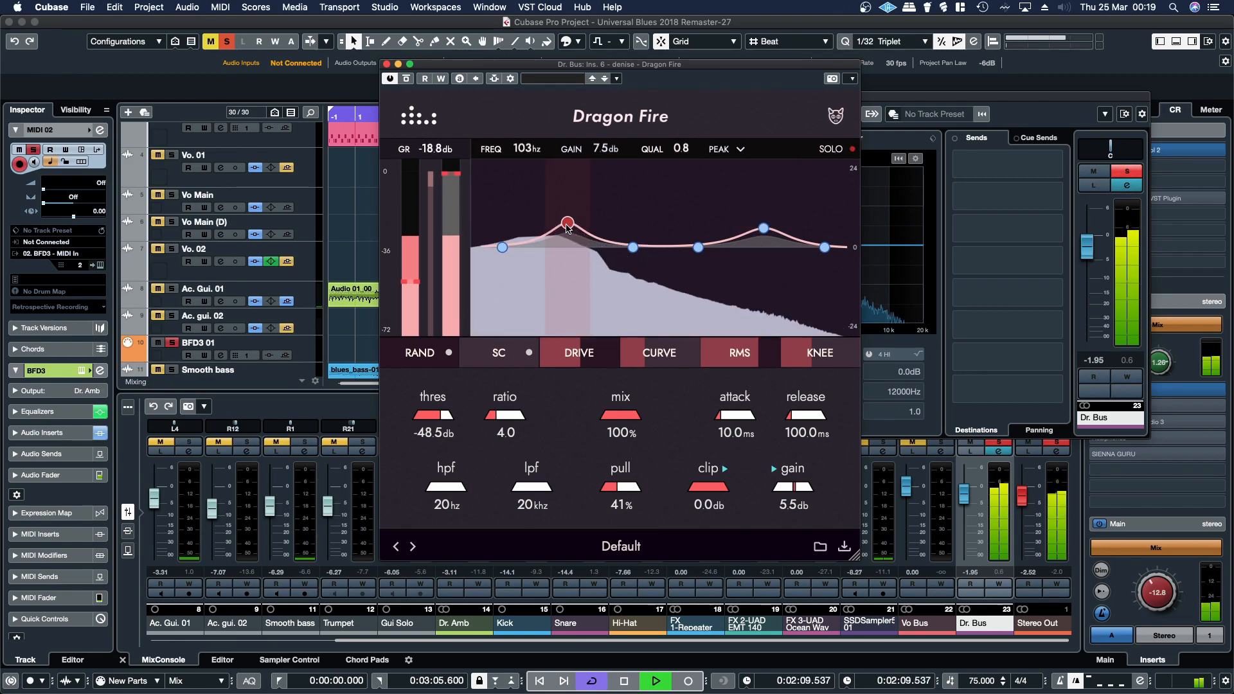
{"action": "left_click_drag", "start_coordinate": [567, 225], "coordinate": [563, 226]}
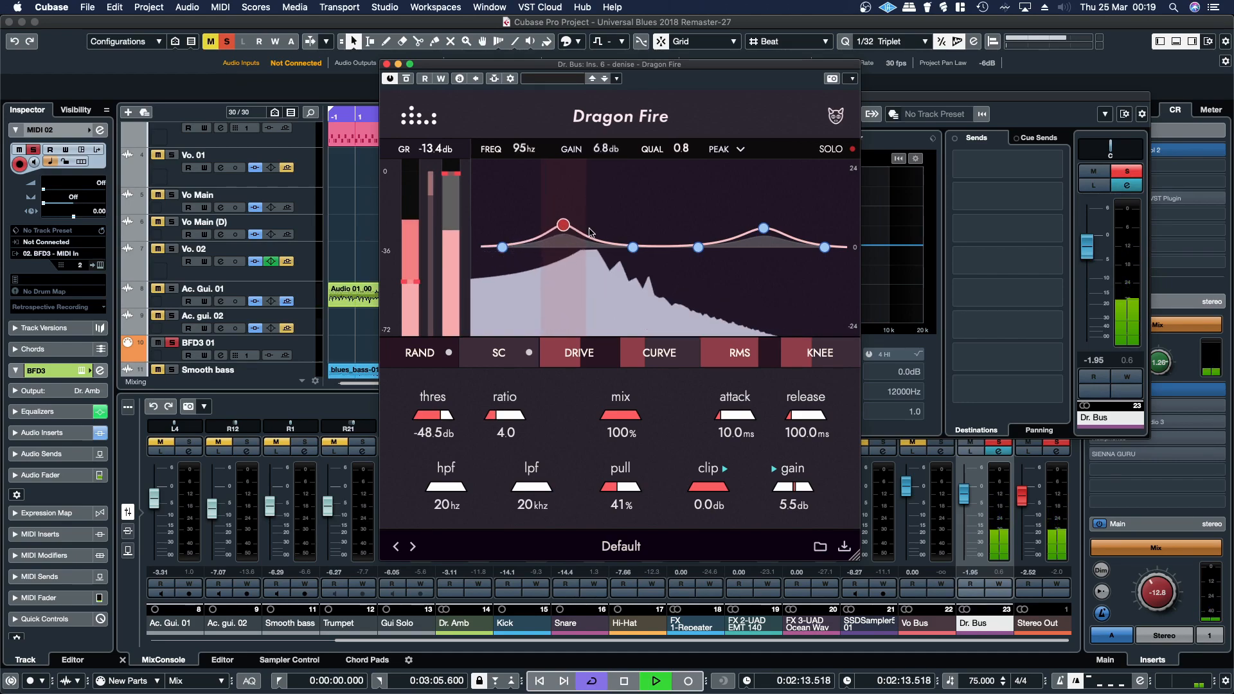
{"action": "left_click", "coordinate": [765, 229]}
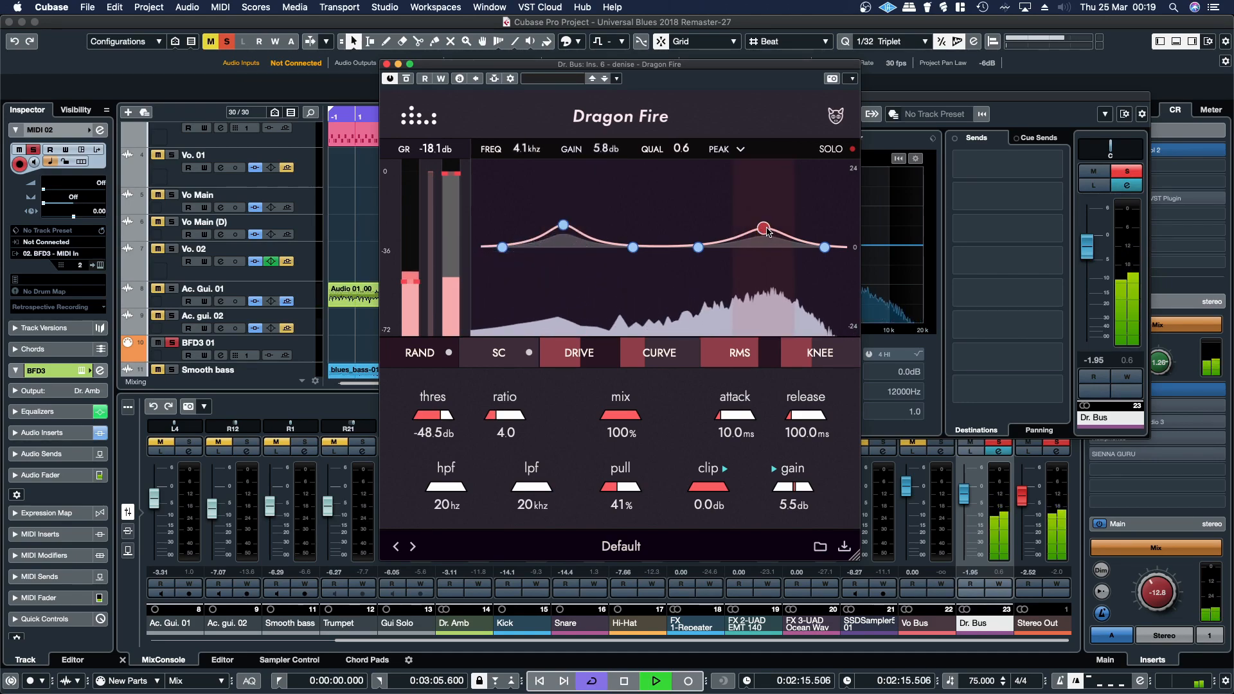
{"action": "left_click_drag", "start_coordinate": [767, 232], "coordinate": [751, 232]}
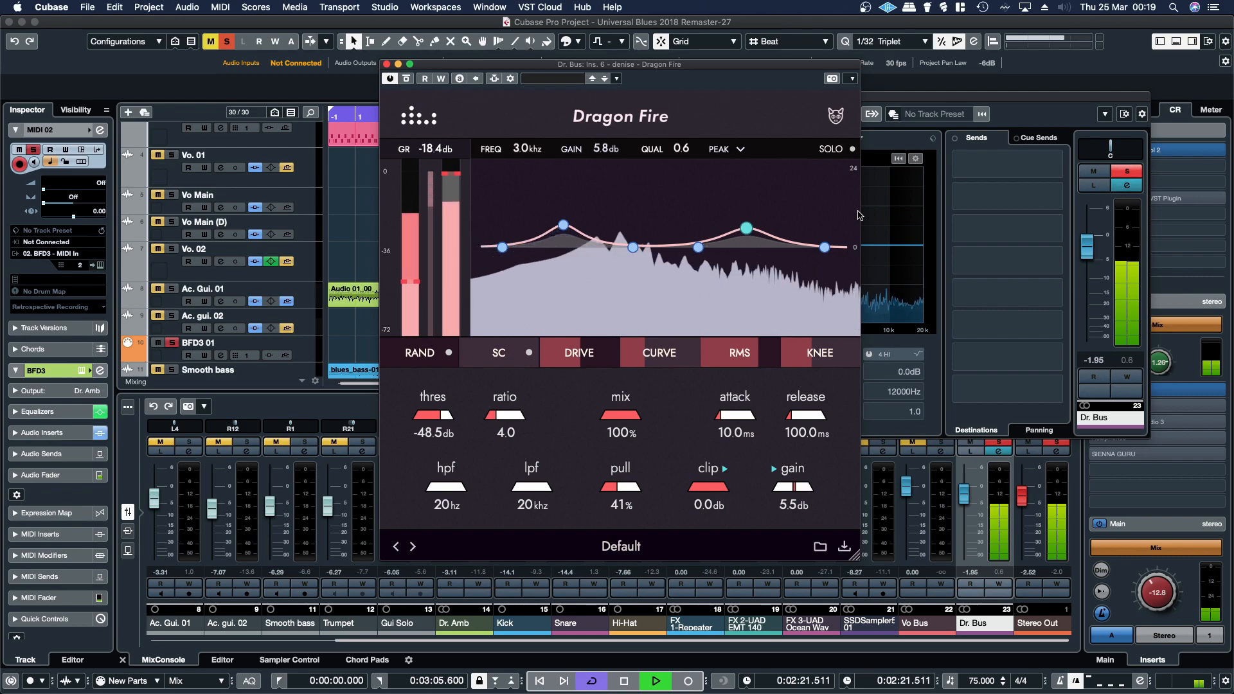
- Audition changes to the curve, knee and drive in Dr. Bus's Dragon Fire, including drive at 100%, and restore each setting
{"action": "left_click", "coordinate": [682, 364]}
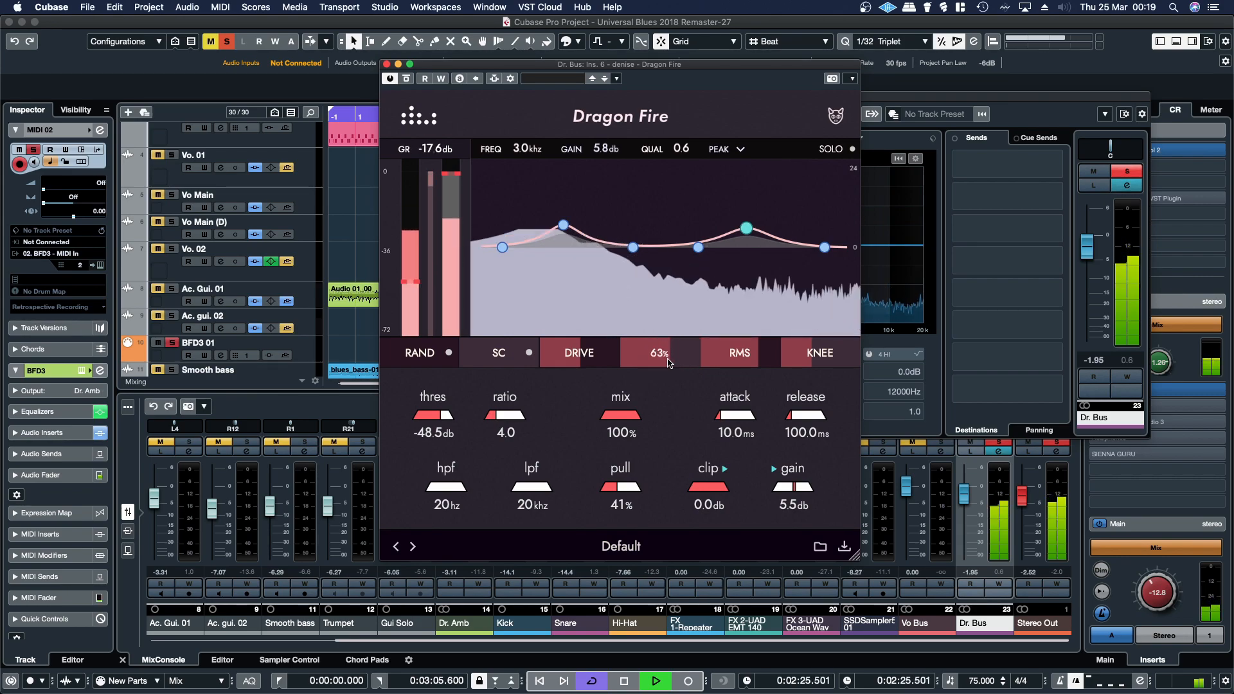
{"action": "left_click", "coordinate": [648, 363]}
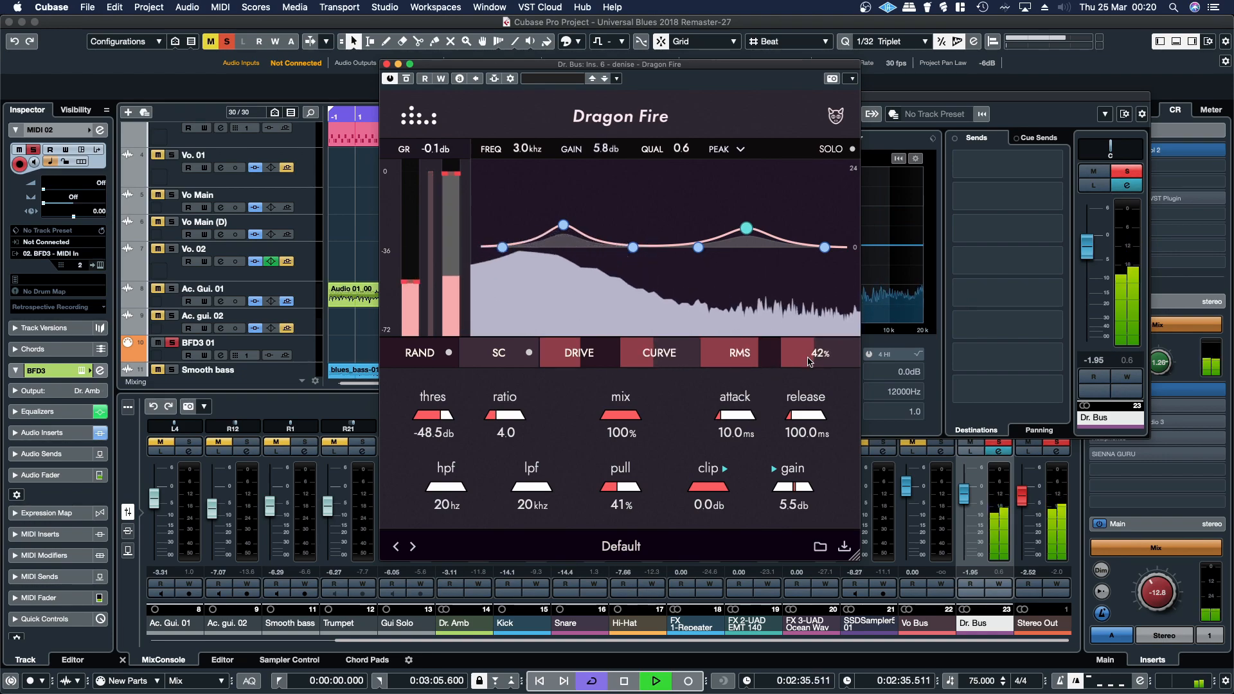
{"action": "left_click_drag", "start_coordinate": [809, 362], "coordinate": [812, 363]}
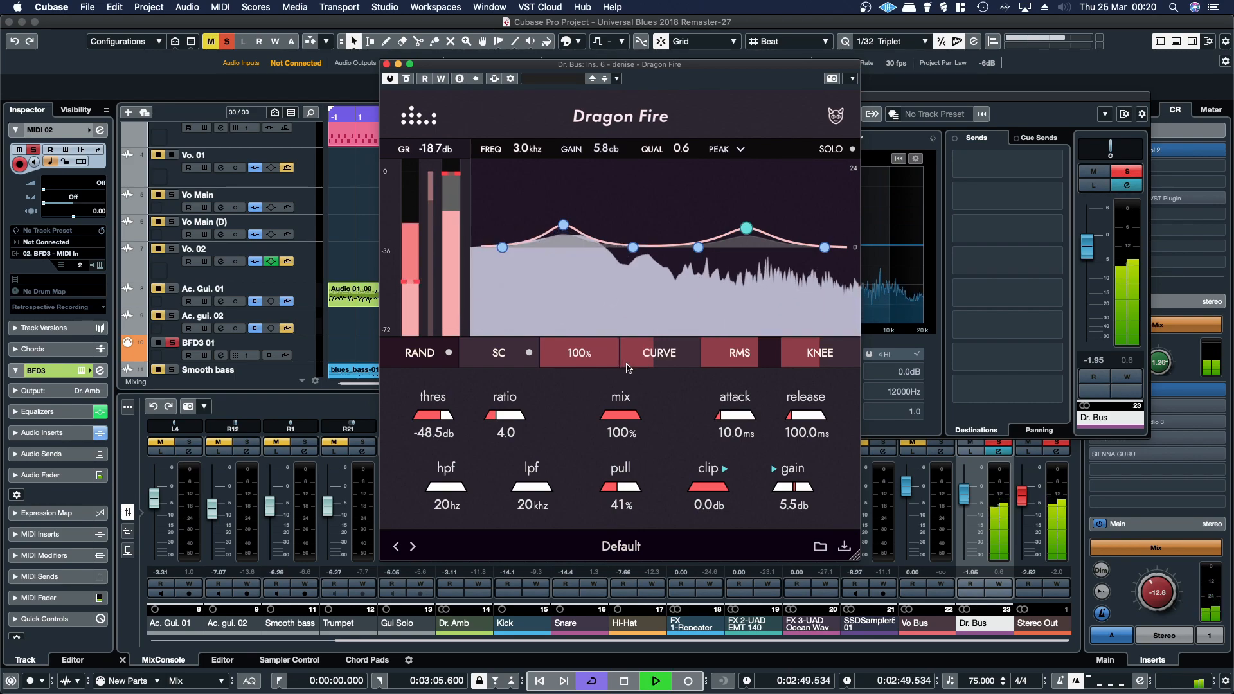
{"action": "left_click_drag", "start_coordinate": [617, 368], "coordinate": [580, 367]}
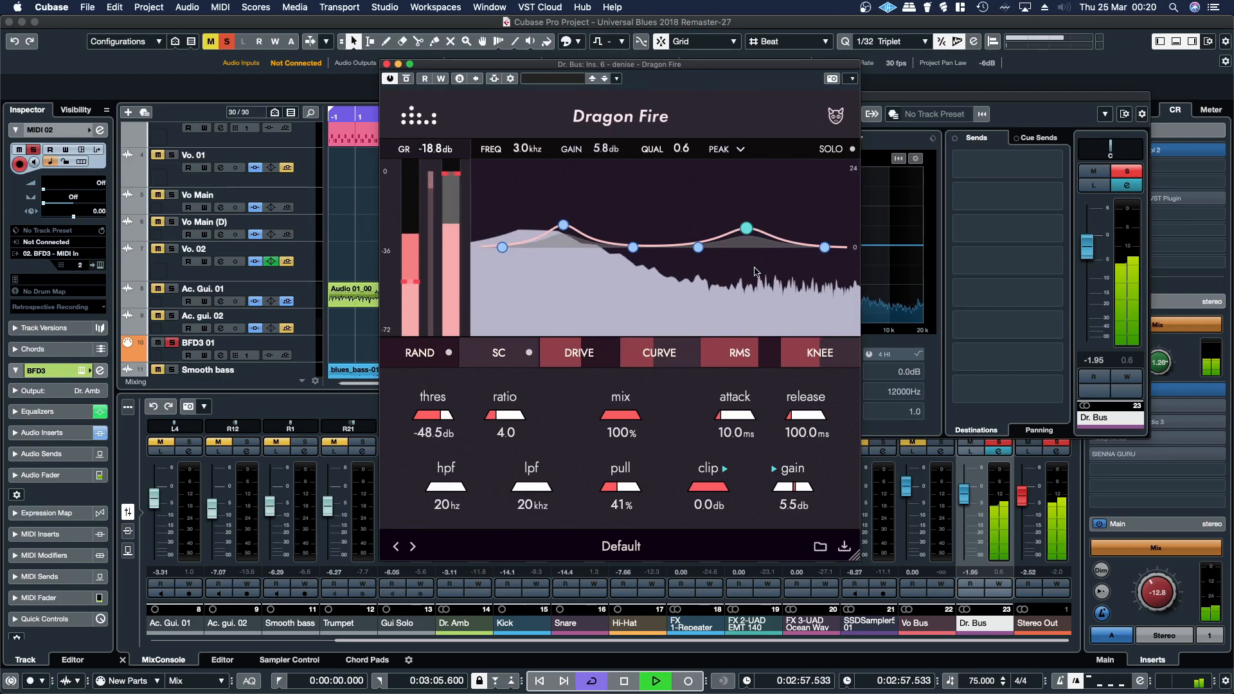
- Unsolo Dr. Bus and close its Dragon Fire and channel settings windows to hear the full mix
{"action": "left_click", "coordinate": [1126, 172]}
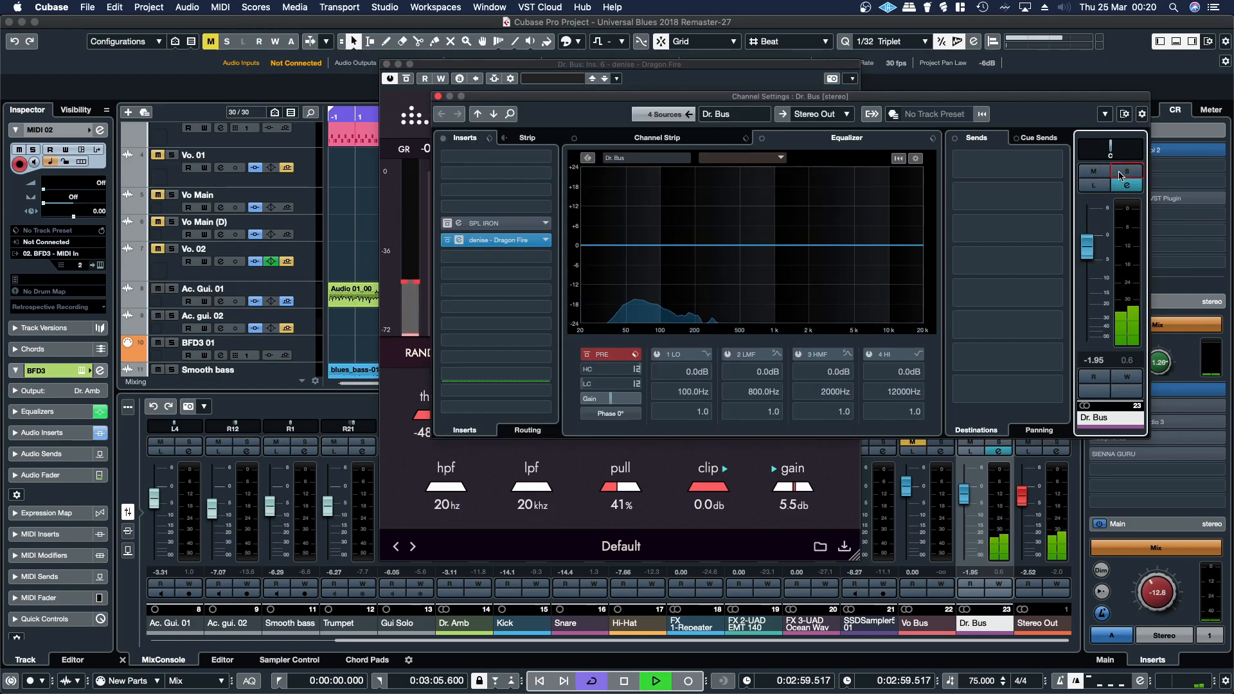
{"action": "left_click", "coordinate": [386, 63]}
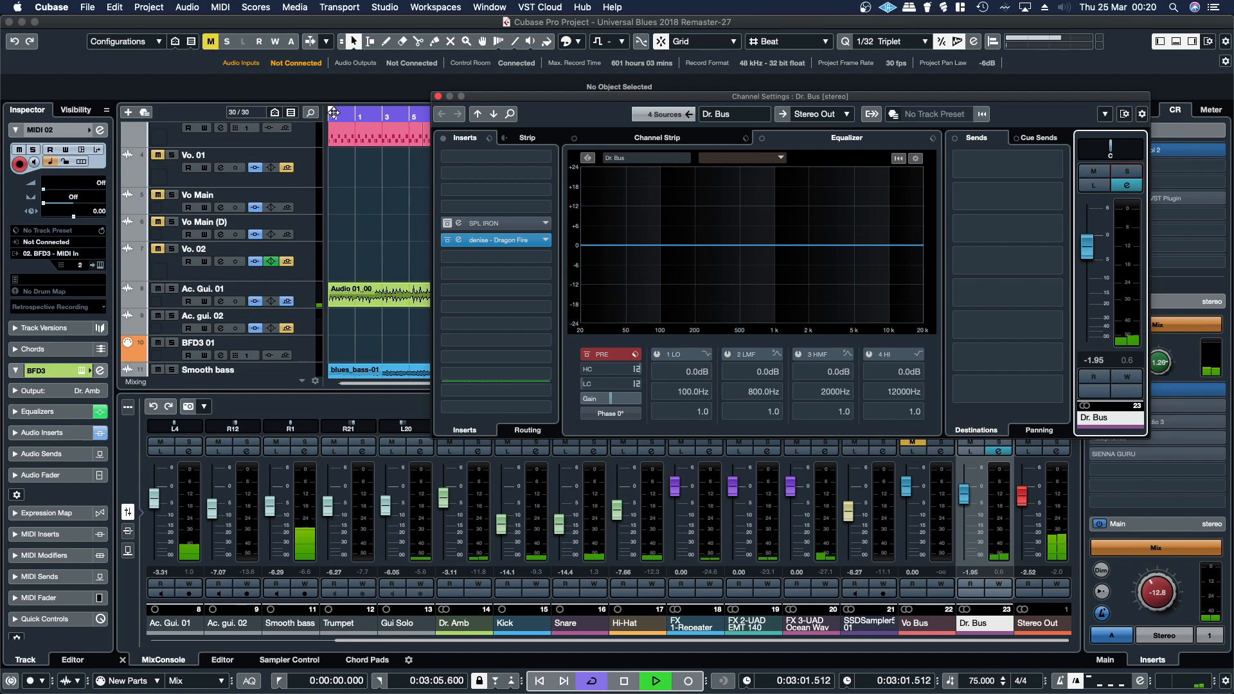
{"action": "left_click", "coordinate": [439, 96]}
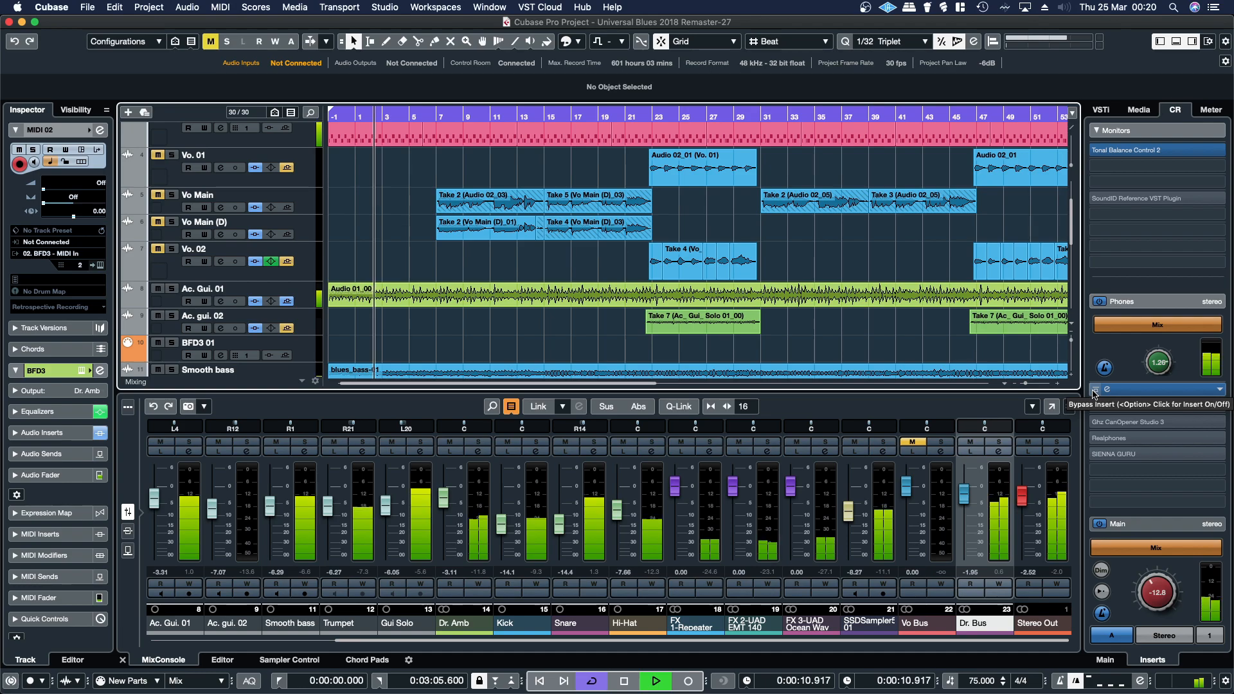
- Switch the Phones output's active insert from VSX to SIENNA GURU, open SIENNA GURU and lower the Phones level
{"action": "left_click", "coordinate": [1096, 390]}
{"action": "left_click", "coordinate": [1096, 455]}
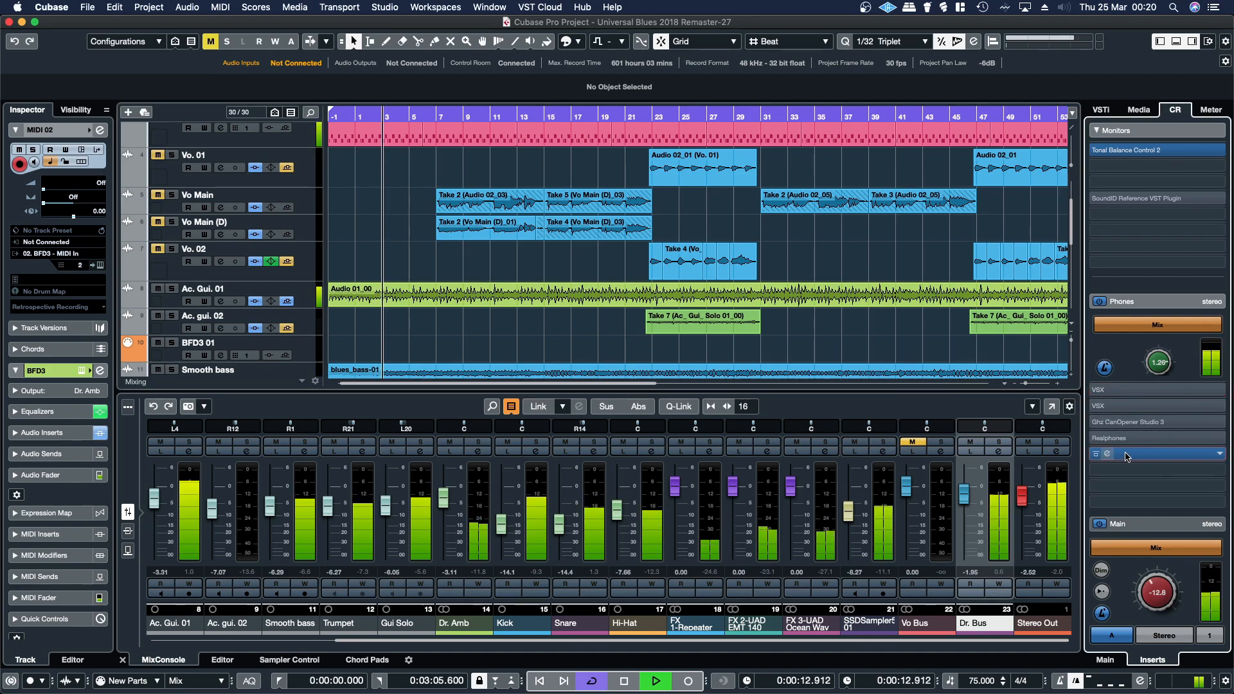
{"action": "left_click", "coordinate": [1122, 455]}
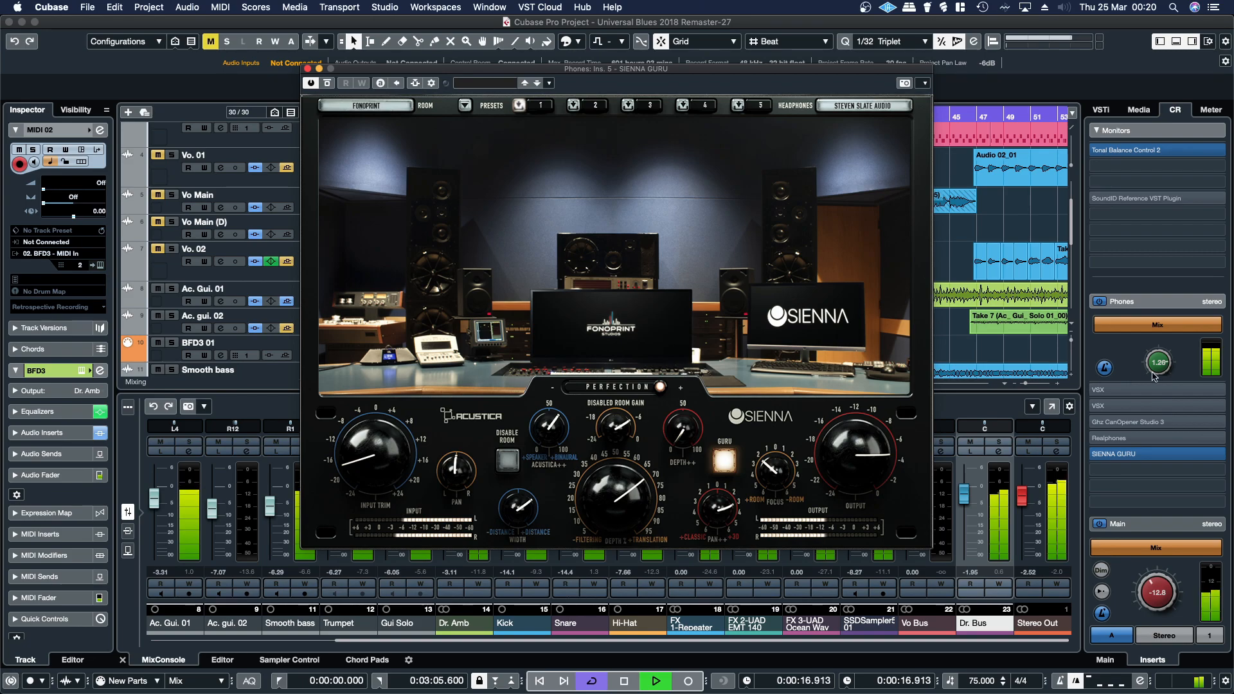
{"action": "scroll", "coordinate": [1161, 371], "scroll_direction": "down", "scroll_amount": 3}
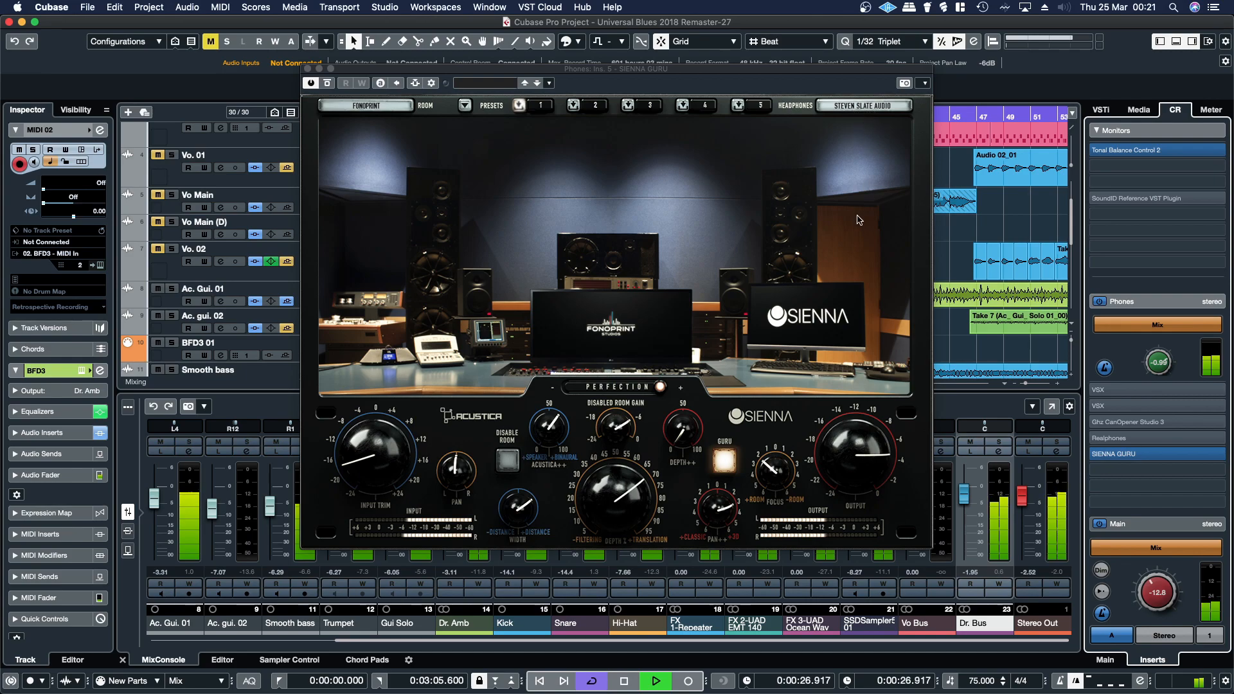
- Browse the headphone brands in SIENNA GURU, keep the Steven Slate Audio selection and close the plug-in window
{"action": "left_click", "coordinate": [844, 107]}
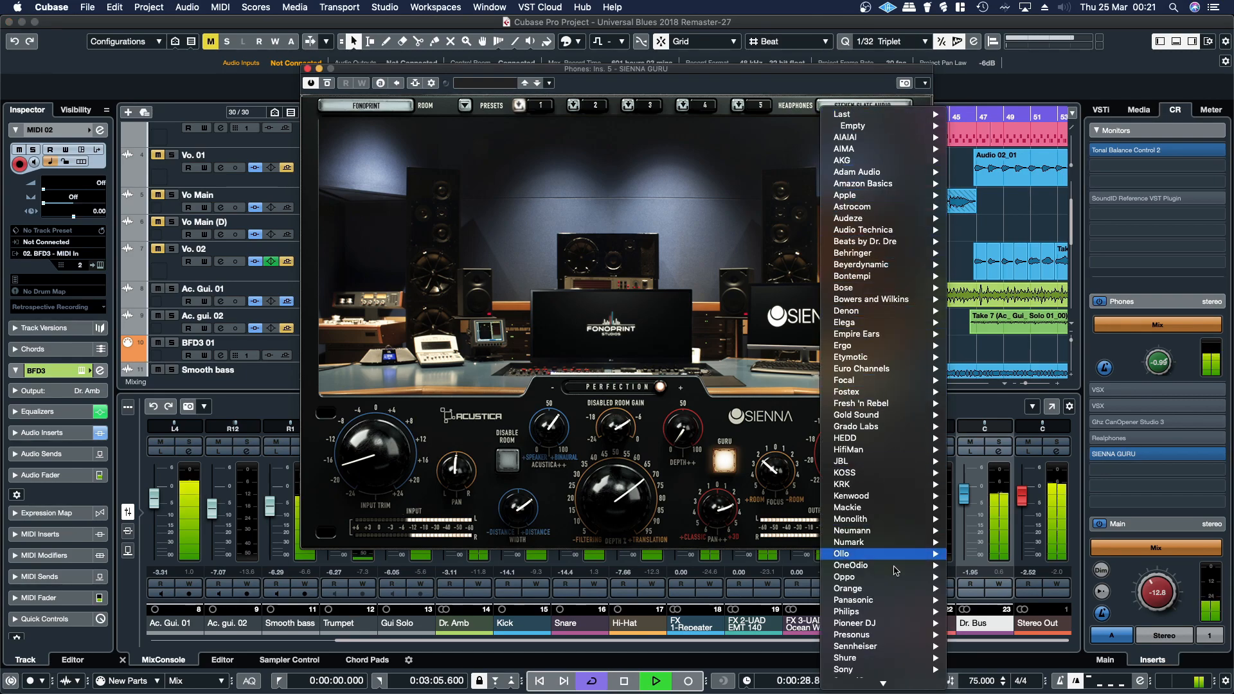
{"action": "left_click", "coordinate": [840, 90]}
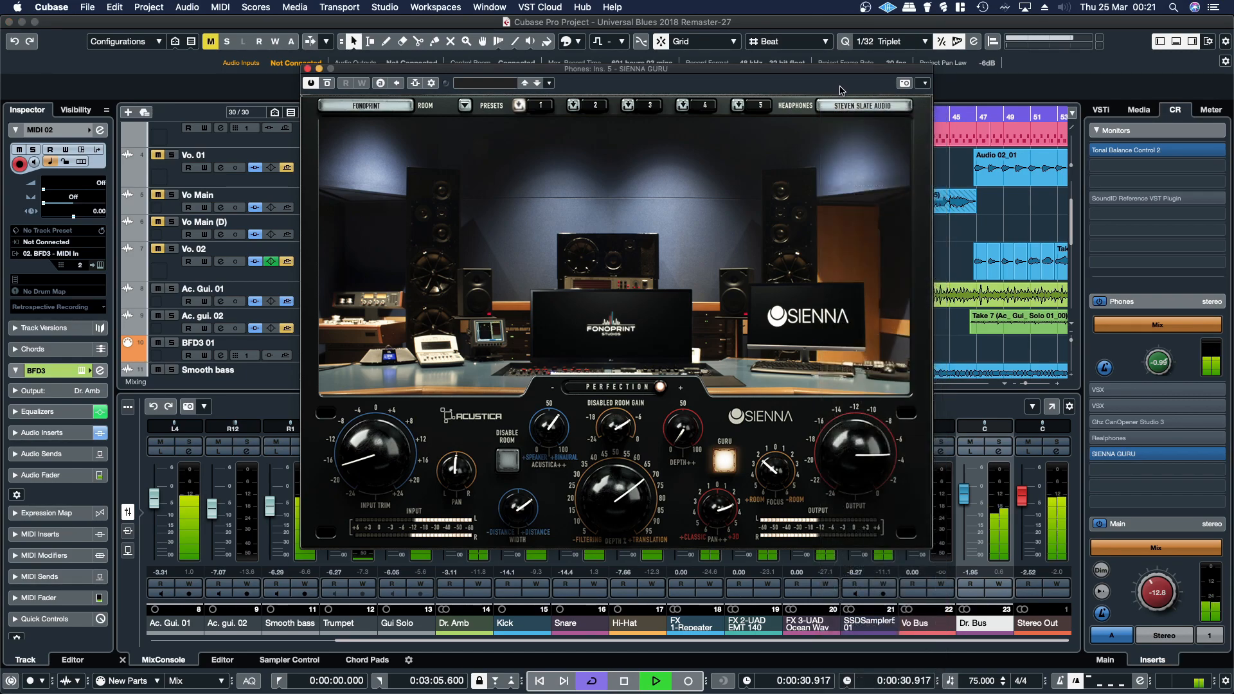
{"action": "left_click_drag", "start_coordinate": [603, 73], "coordinate": [590, 60]}
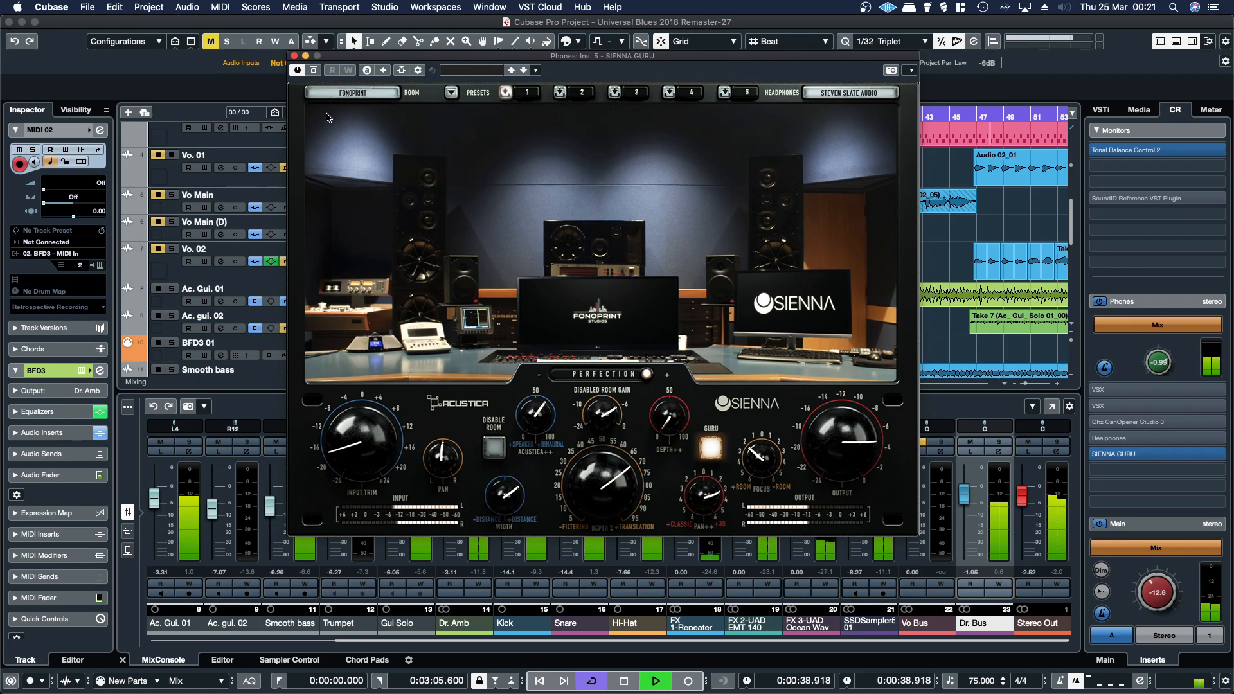
{"action": "left_click", "coordinate": [294, 56]}
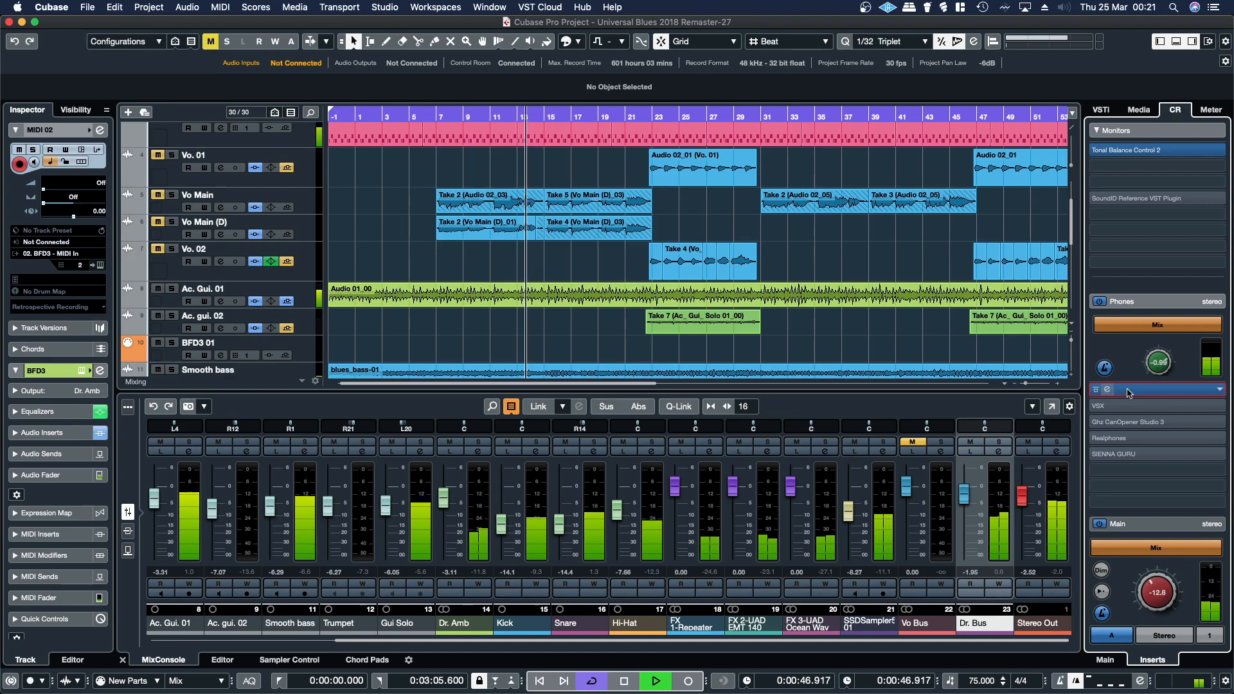
- Open the Phones output's first VSX insert, select ear profile 1, compare its EQ off and on, and lower the LH band
{"action": "left_click", "coordinate": [1143, 390]}
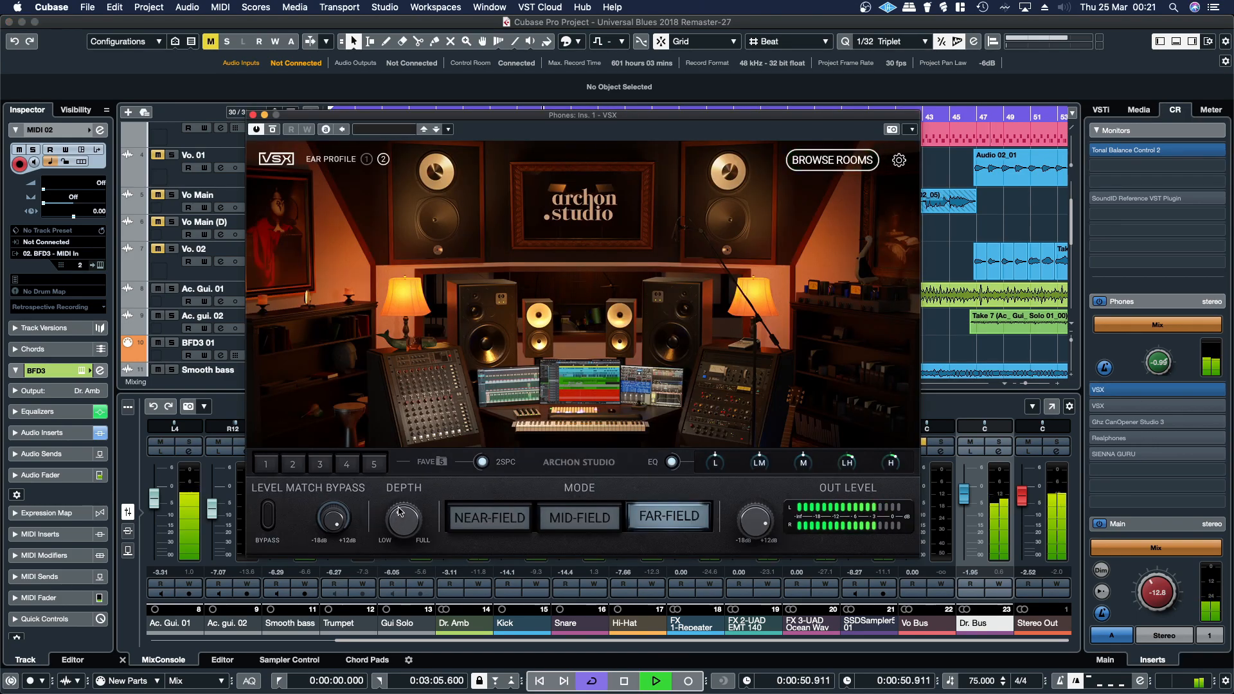
{"action": "left_click", "coordinate": [365, 161]}
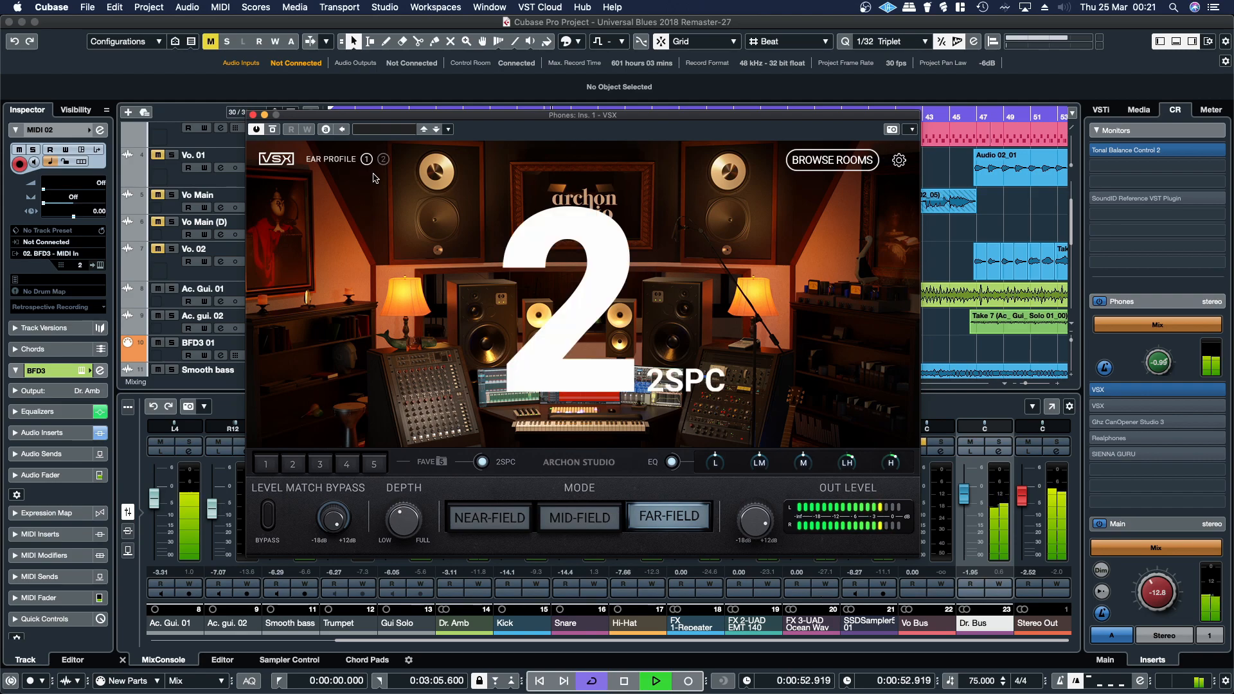
{"action": "left_click", "coordinate": [673, 462]}
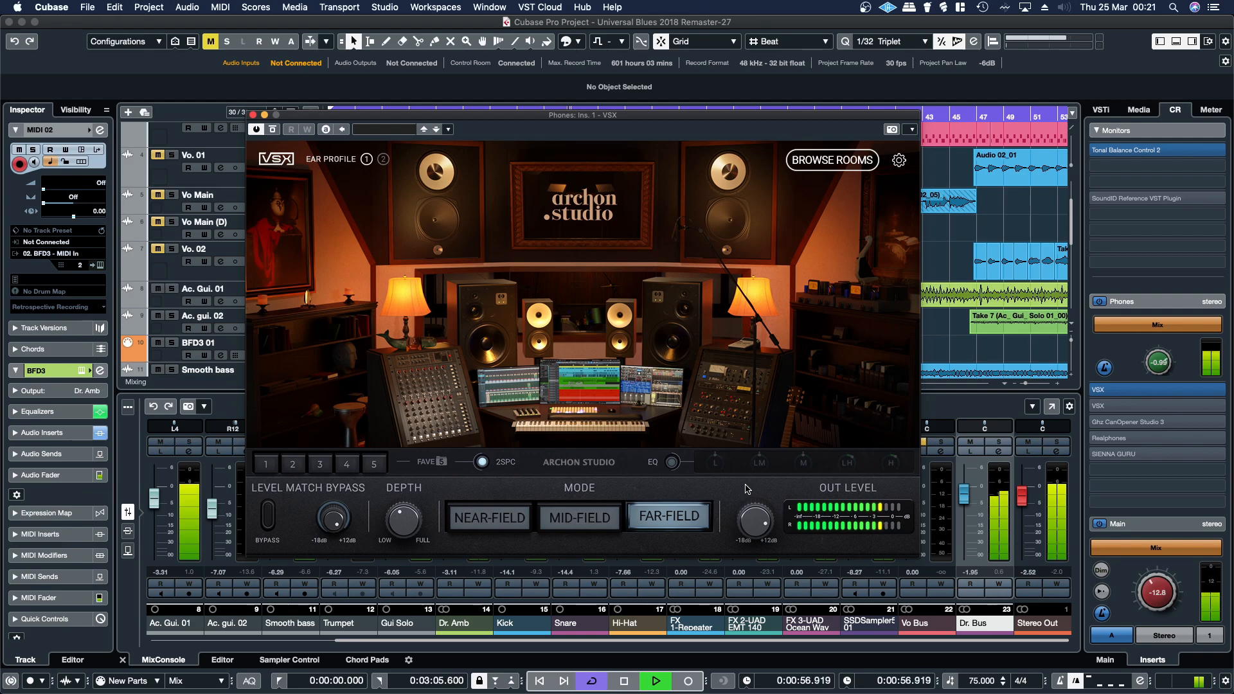
{"action": "left_click", "coordinate": [672, 463]}
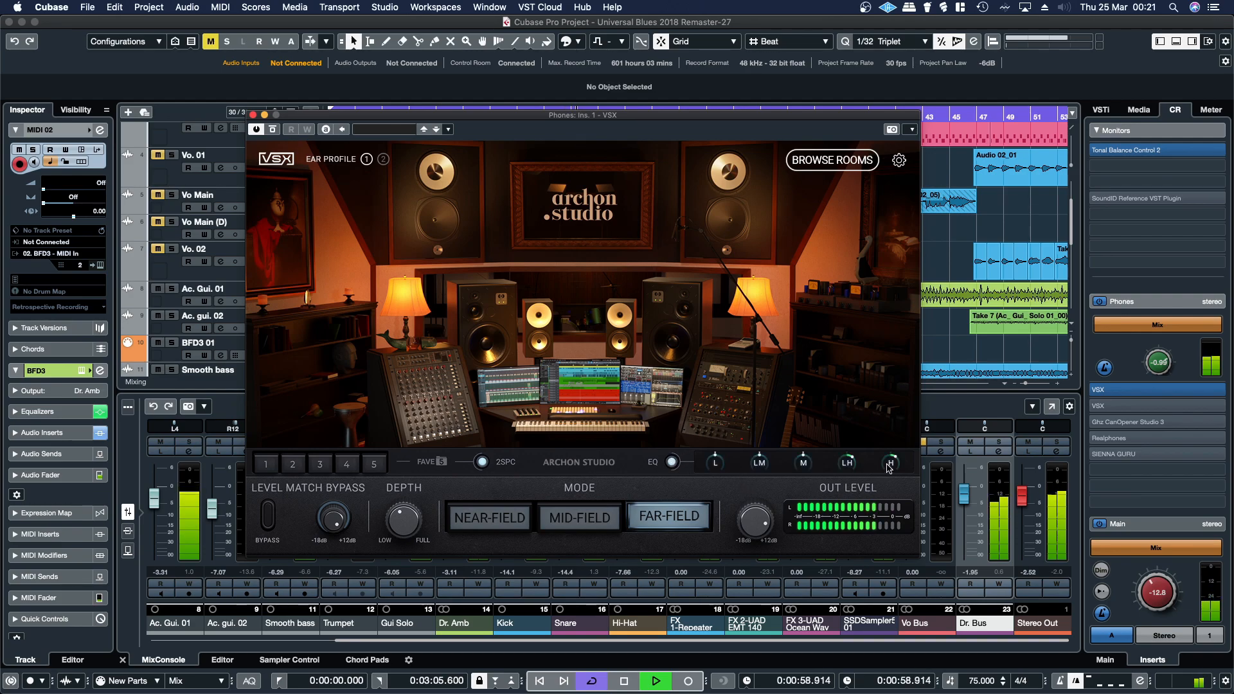
{"action": "left_click_drag", "start_coordinate": [848, 468], "coordinate": [846, 489]}
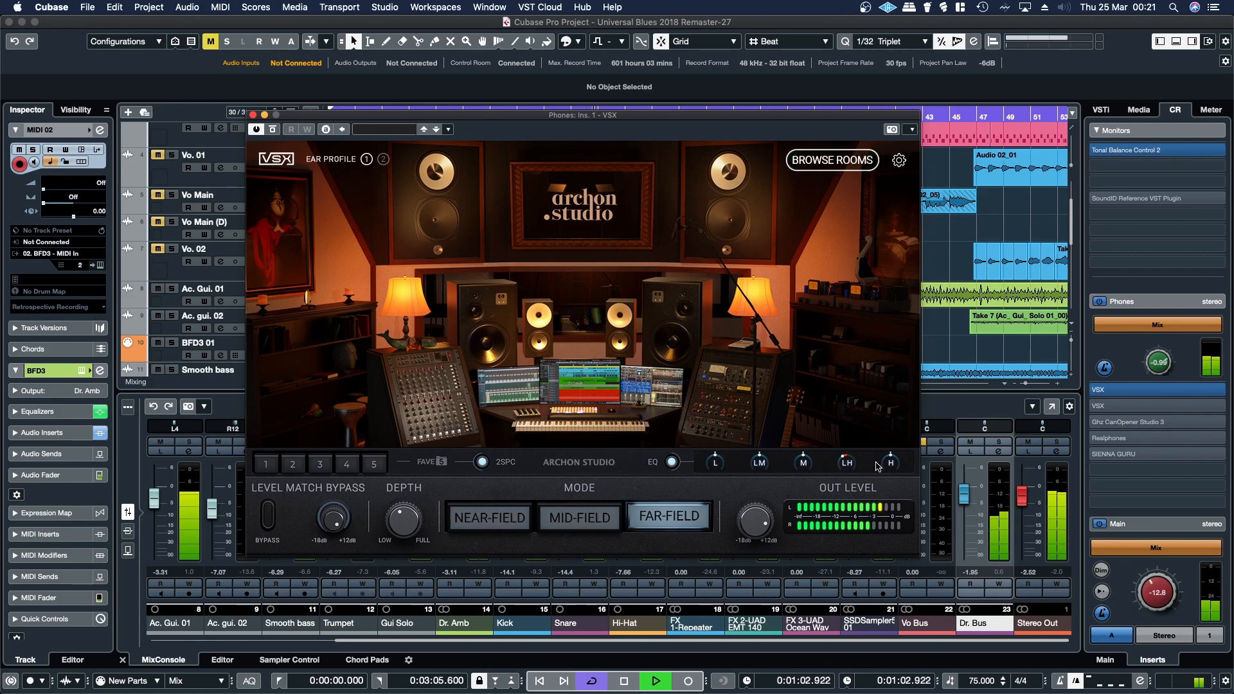
- Load the Electric Car room in VSX, set the Phones level to 1.08 and close the plug-in
{"action": "left_click", "coordinate": [865, 168]}
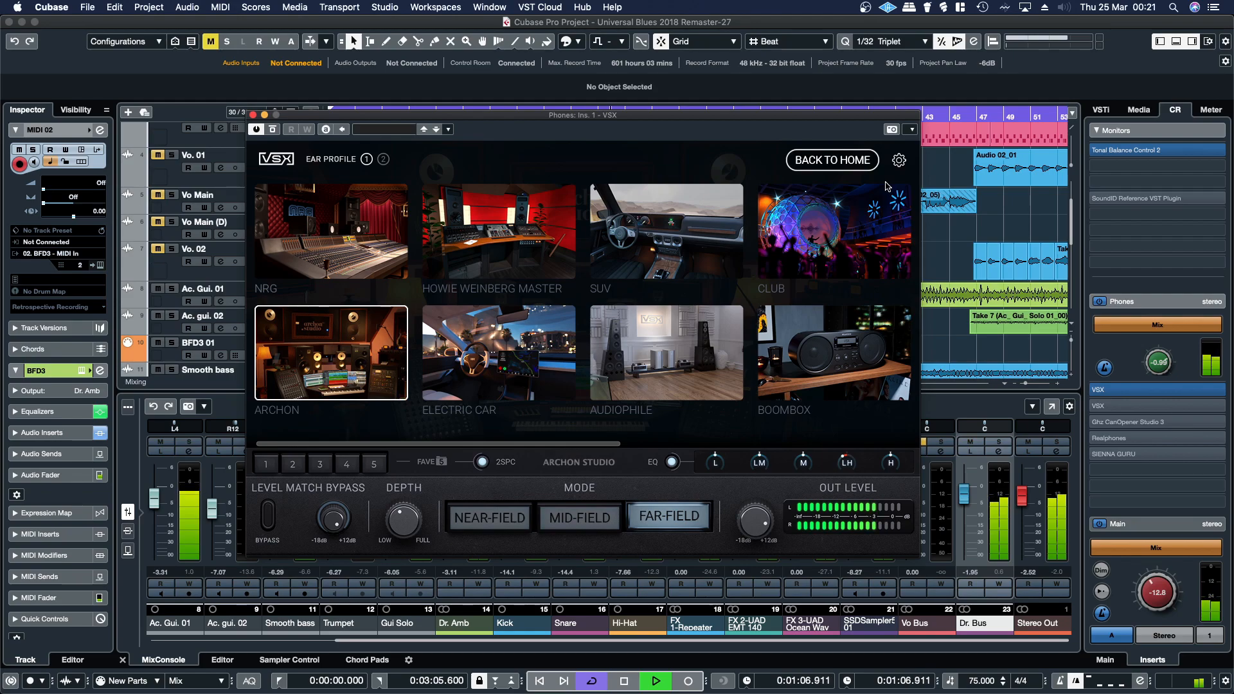
{"action": "left_click", "coordinate": [500, 352]}
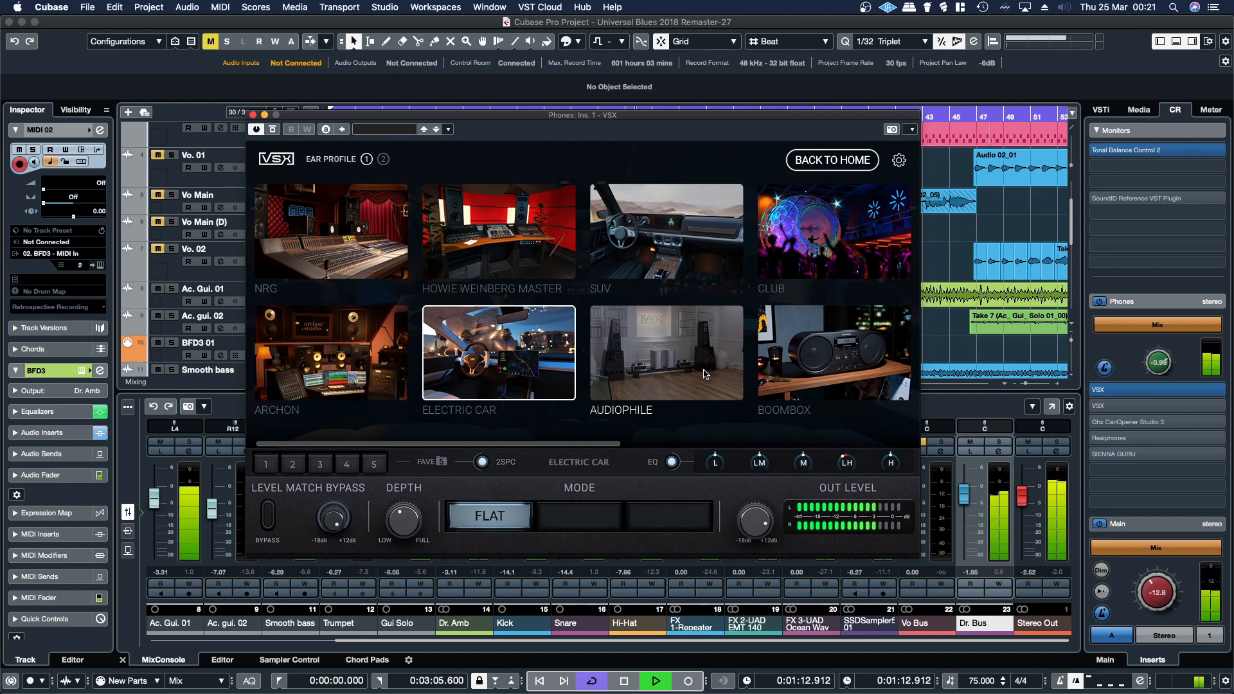
{"action": "left_click", "coordinate": [1156, 364]}
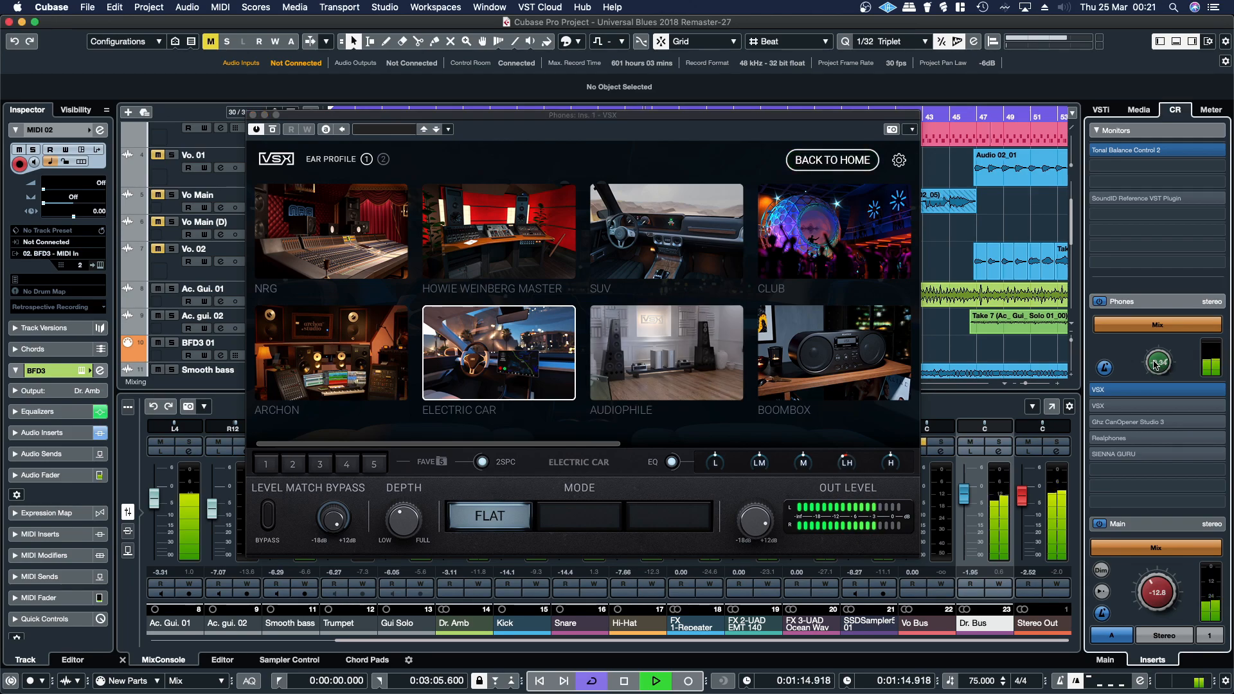
{"action": "left_click_drag", "start_coordinate": [1153, 359], "coordinate": [1154, 356]}
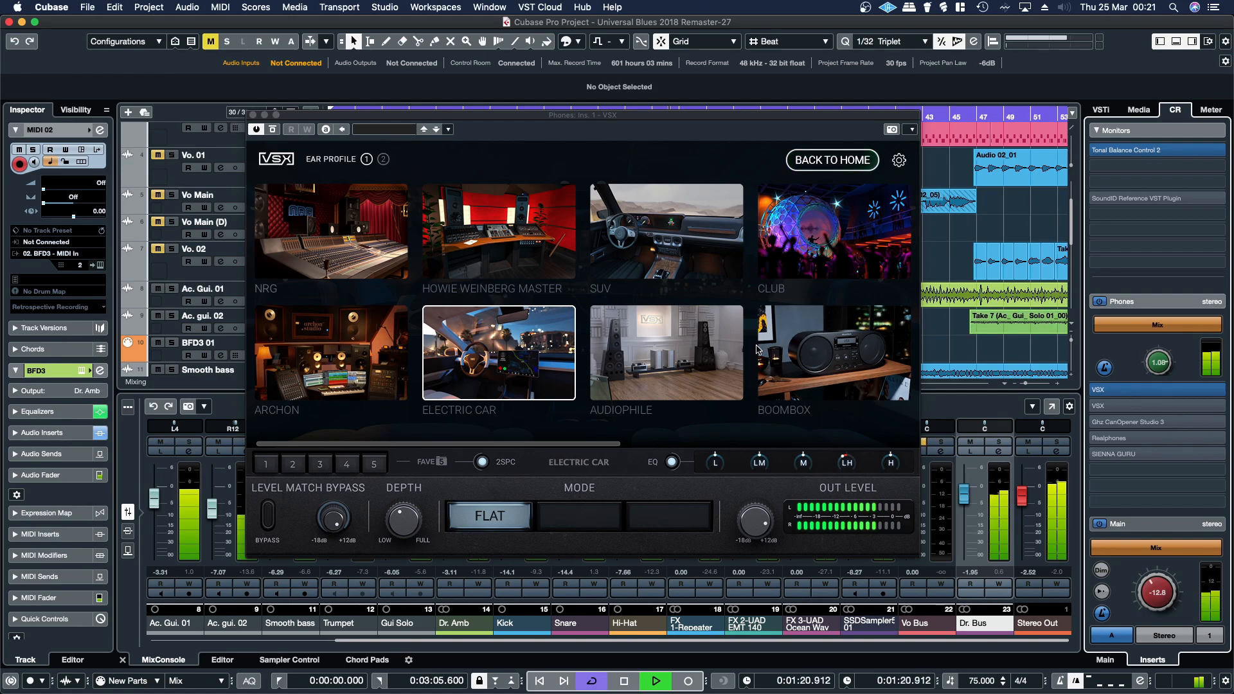
{"action": "left_click", "coordinate": [254, 116]}
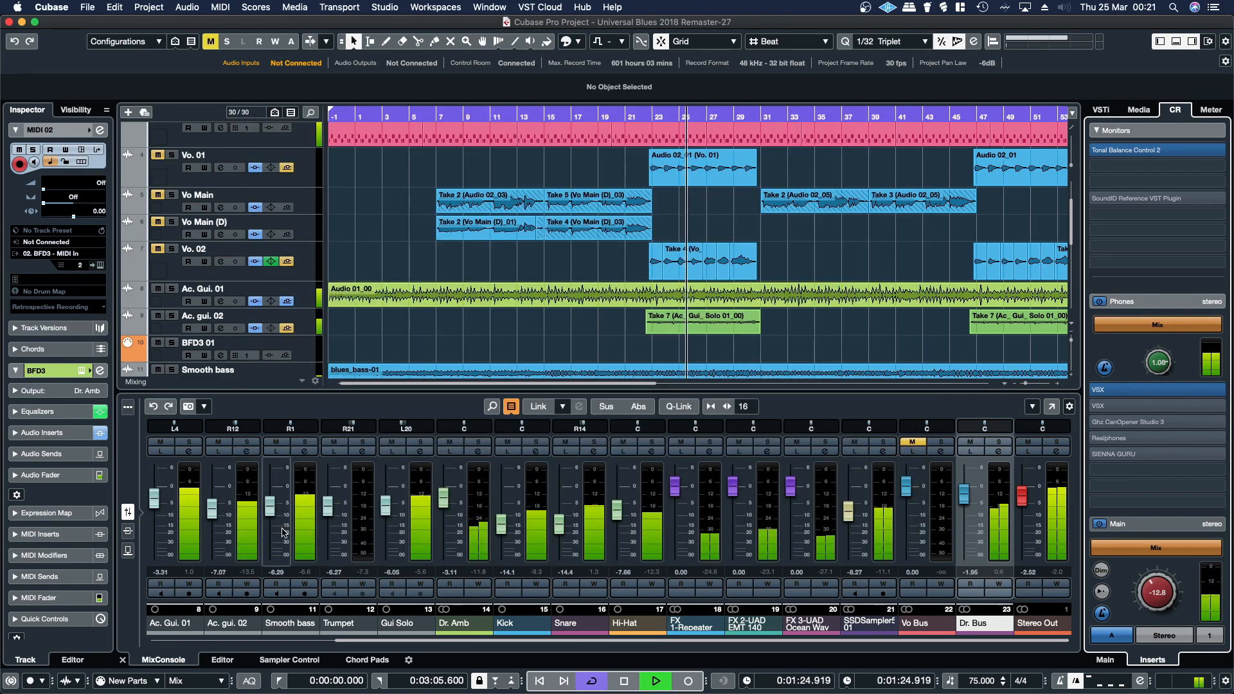
- Lower the Smooth bass fader to -7.84 and open the channel's Dragon Fire insert
{"action": "left_click_drag", "start_coordinate": [269, 502], "coordinate": [269, 508]}
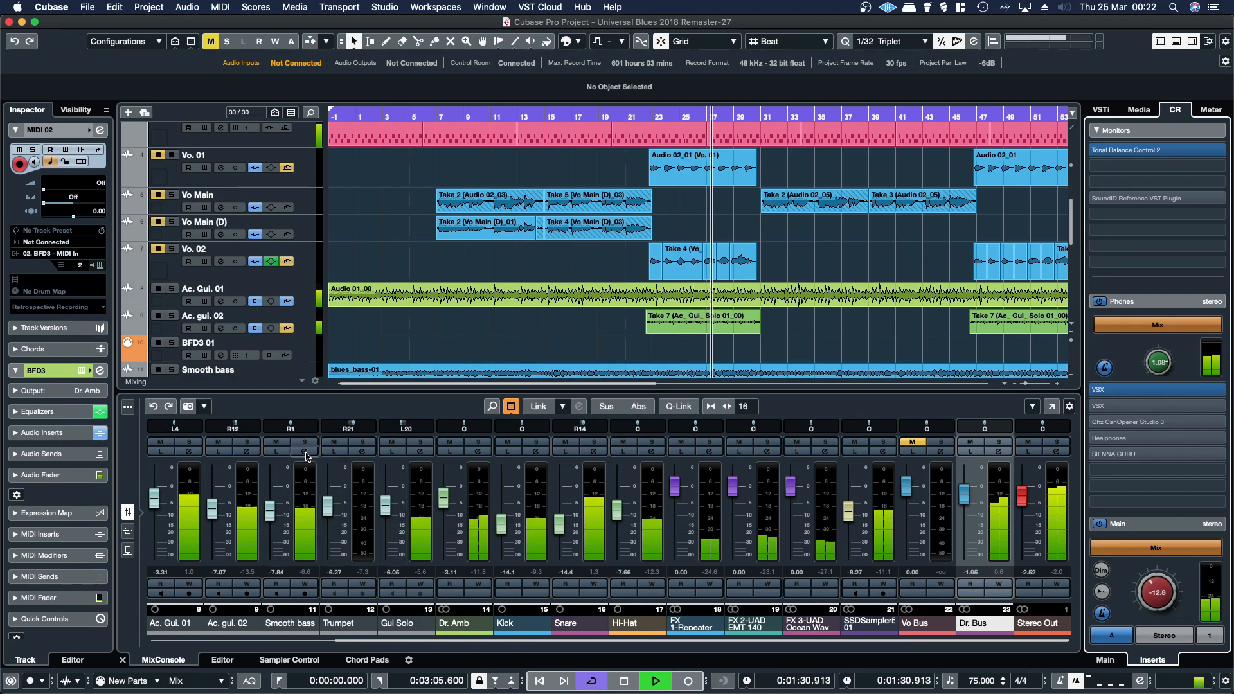
{"action": "left_click", "coordinate": [304, 451]}
{"action": "left_click", "coordinate": [489, 223]}
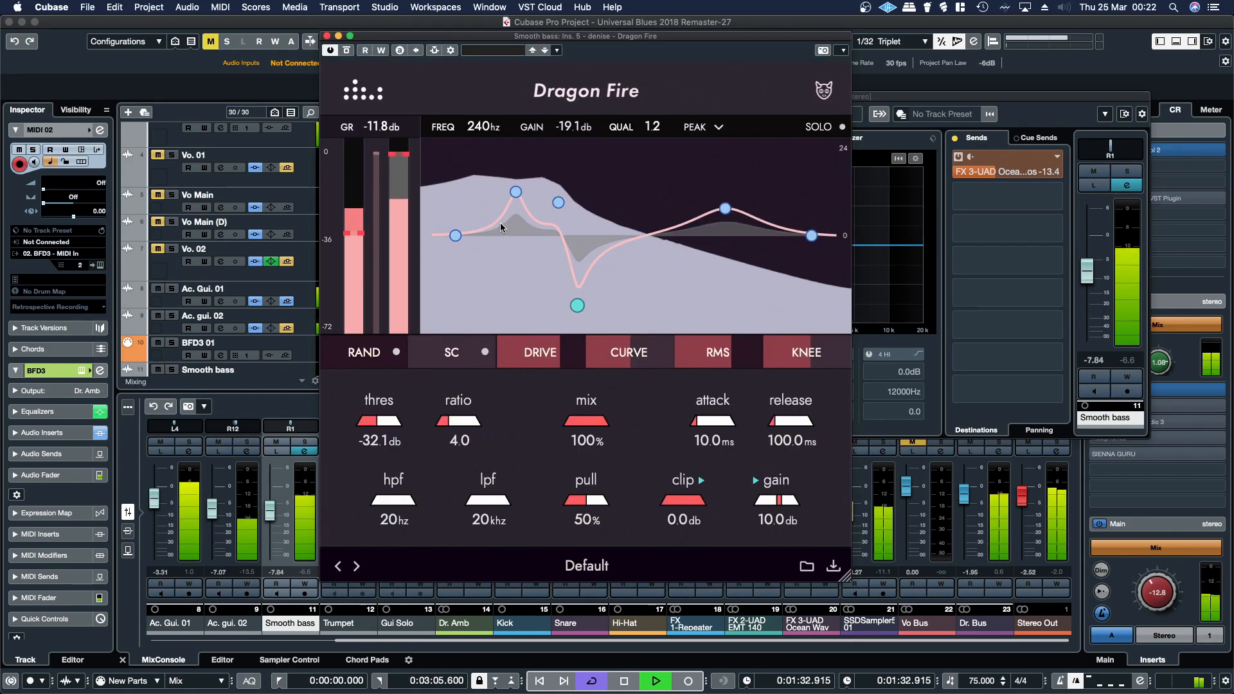
- Set the Smooth bass Dragon Fire threshold to -32.2 dB, adjust its knee, and close the plug-in and channel settings windows
{"action": "left_click_drag", "start_coordinate": [350, 233], "coordinate": [351, 238]}
{"action": "mouse_move", "coordinate": [812, 360]}
{"action": "left_click_drag", "start_coordinate": [810, 356], "coordinate": [818, 358]}
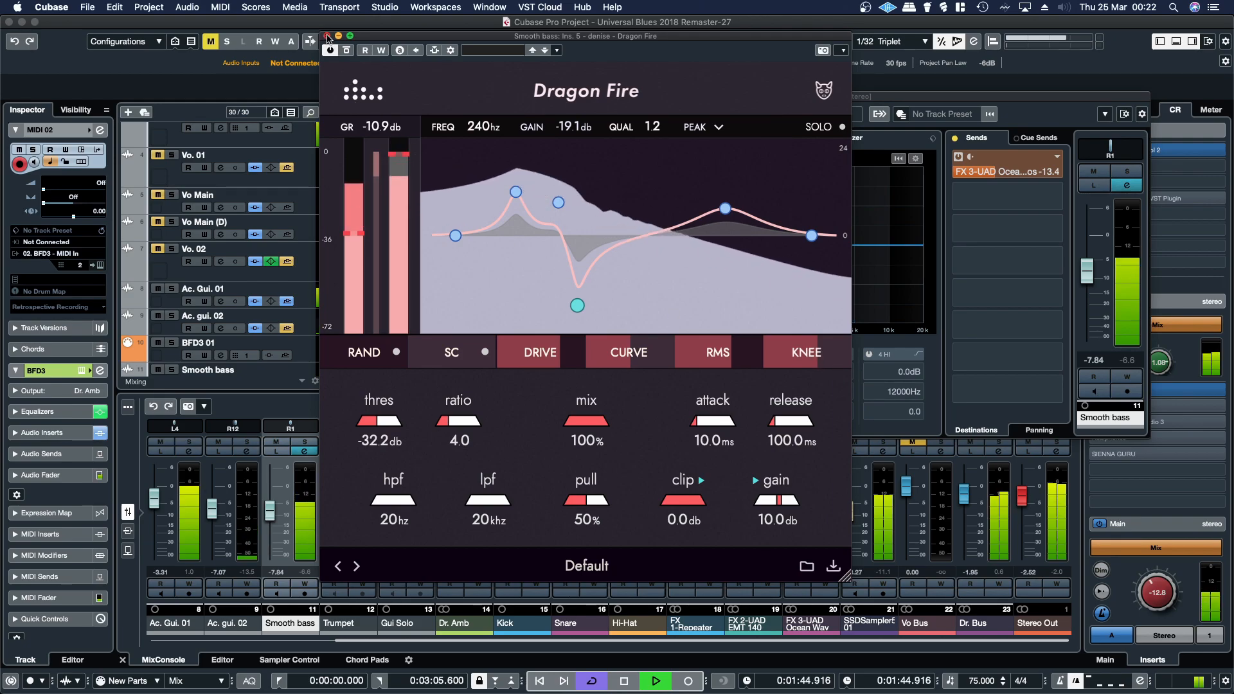
{"action": "left_click", "coordinate": [327, 36]}
{"action": "left_click", "coordinate": [439, 96]}
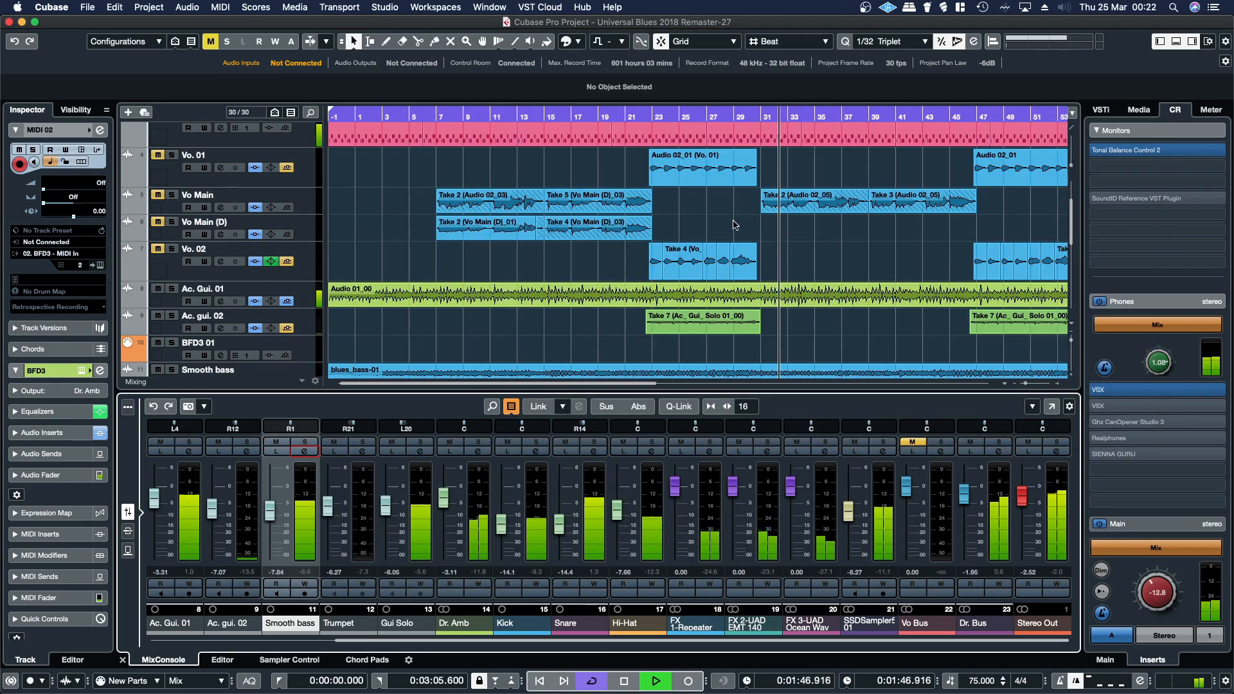
- Load the Howie Weinberg Master room in the Phones output's first VSX insert and close the plug-in window
{"action": "left_click", "coordinate": [1159, 393]}
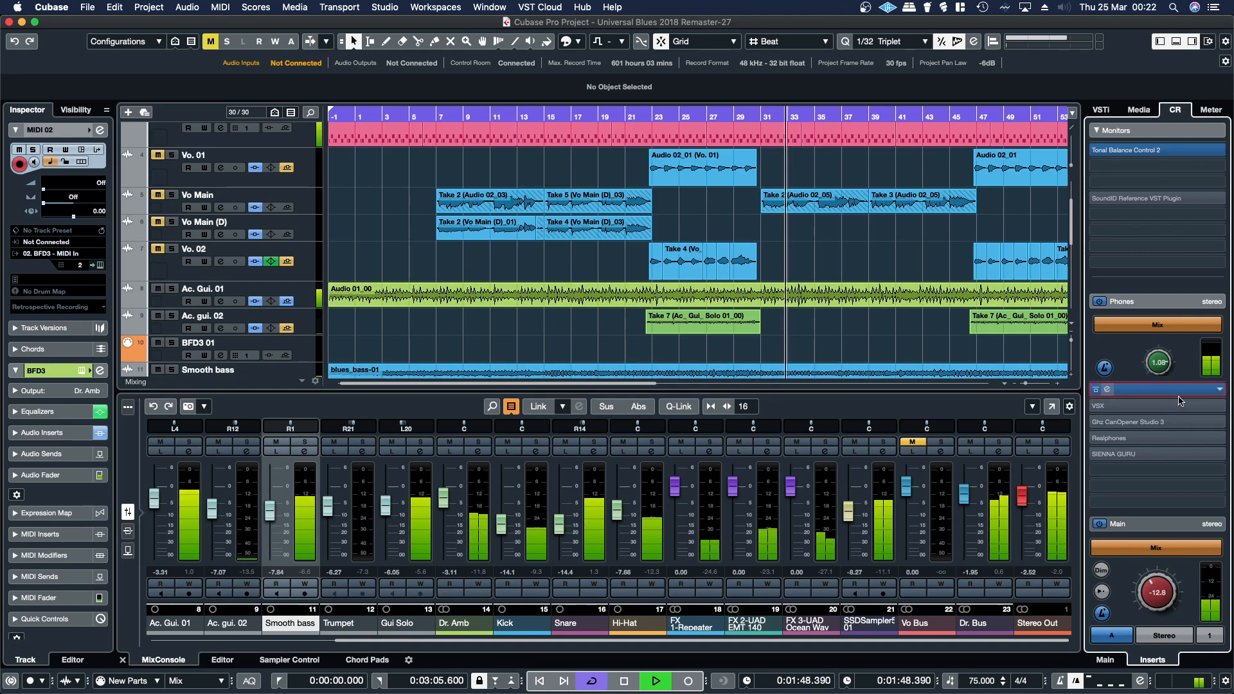
{"action": "left_click", "coordinate": [1150, 392]}
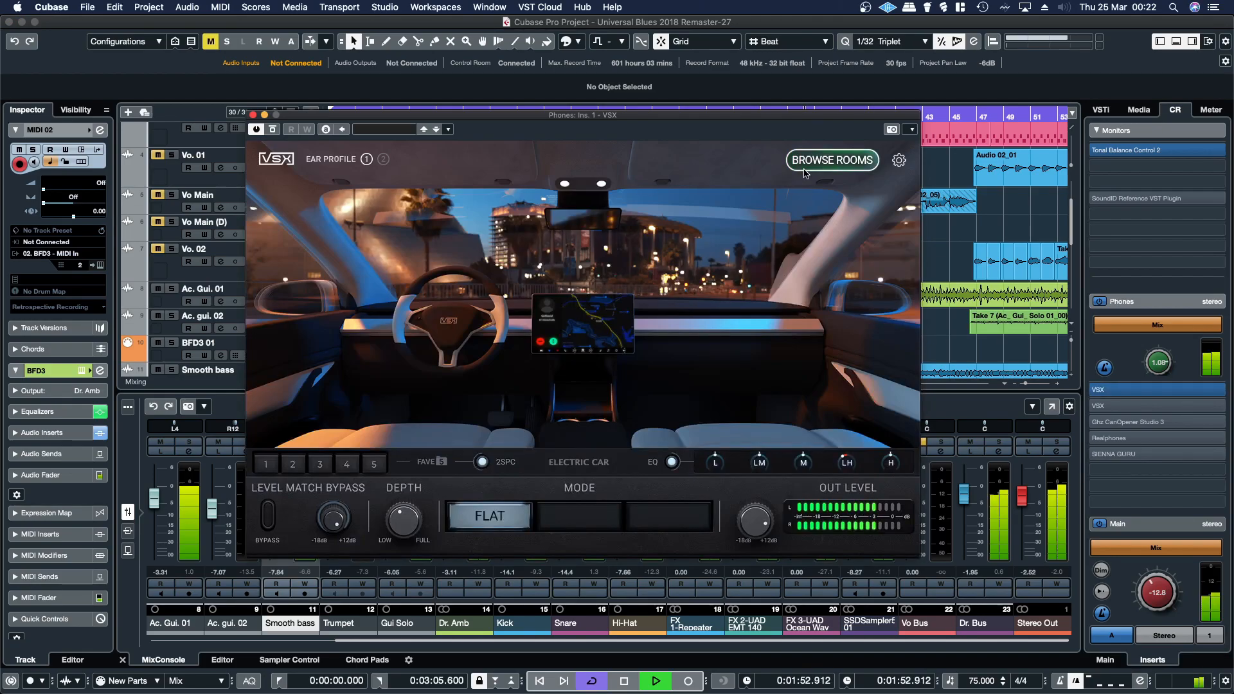
{"action": "left_click", "coordinate": [832, 160]}
{"action": "left_click", "coordinate": [503, 252]}
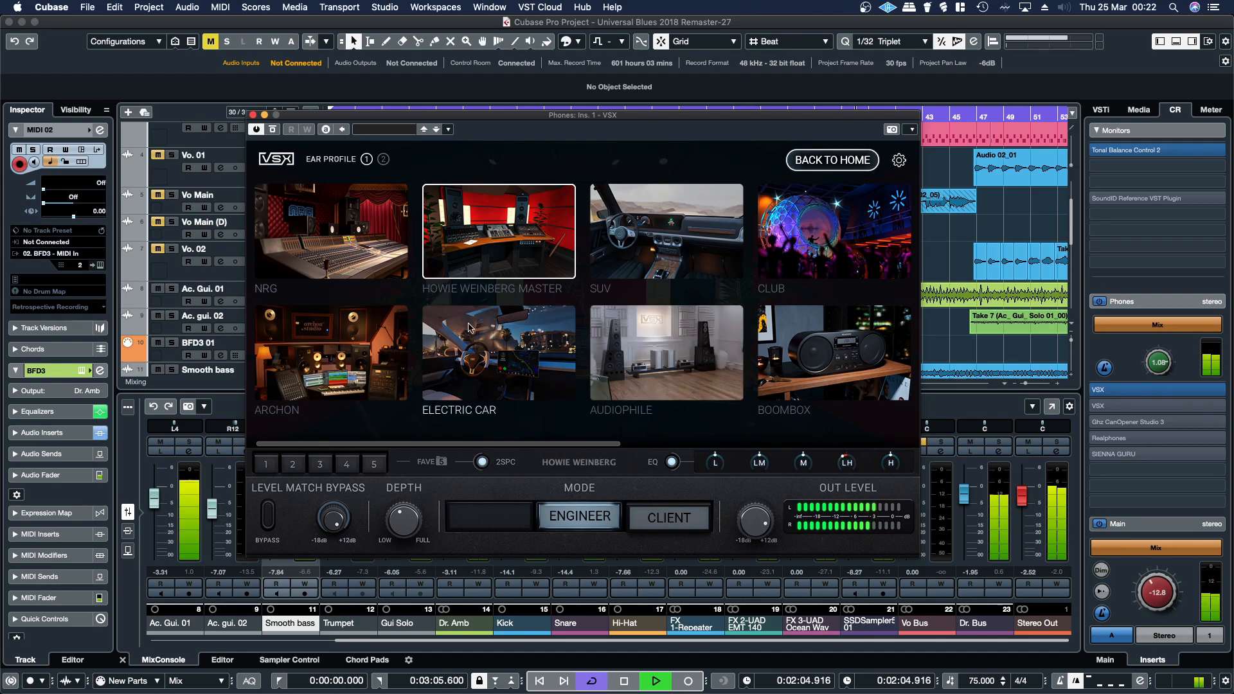
{"action": "left_click", "coordinate": [254, 115]}
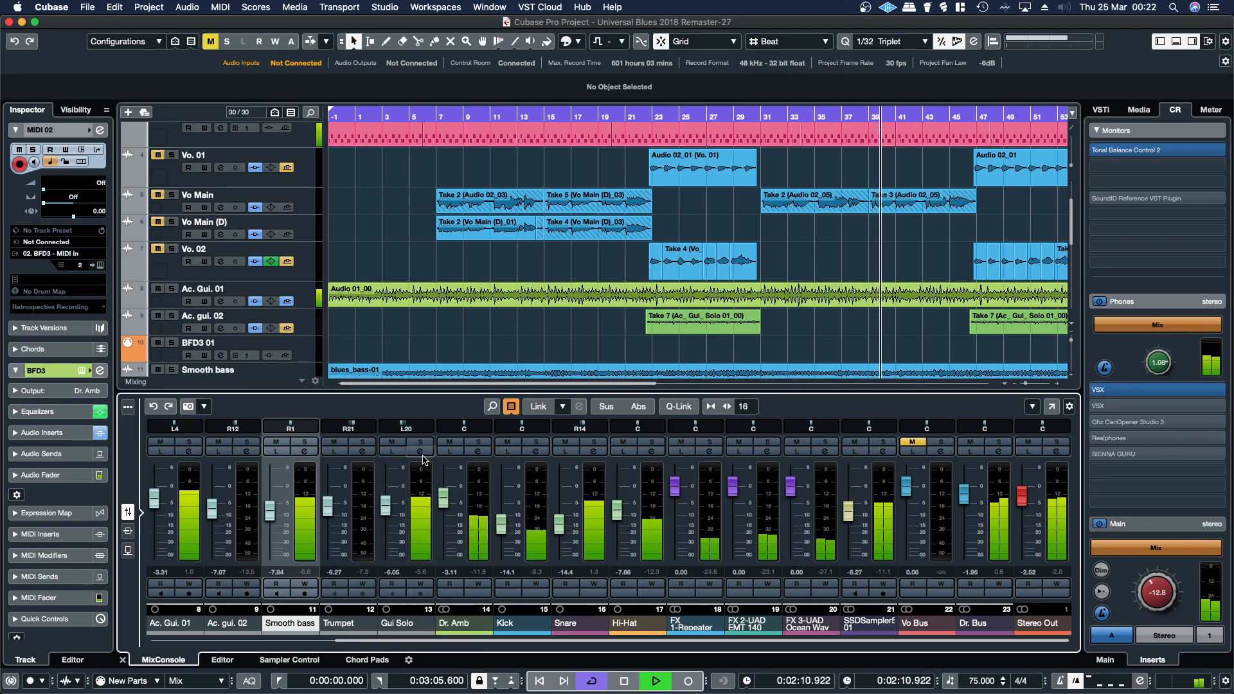
- Open the Gui Solo channel settings and lower its sends to -9.61 for FX 3-UAD Ocean Way and -5.34 for FX 2-UAD EMT 140
{"action": "left_click", "coordinate": [420, 451]}
{"action": "left_click", "coordinate": [1018, 207]}
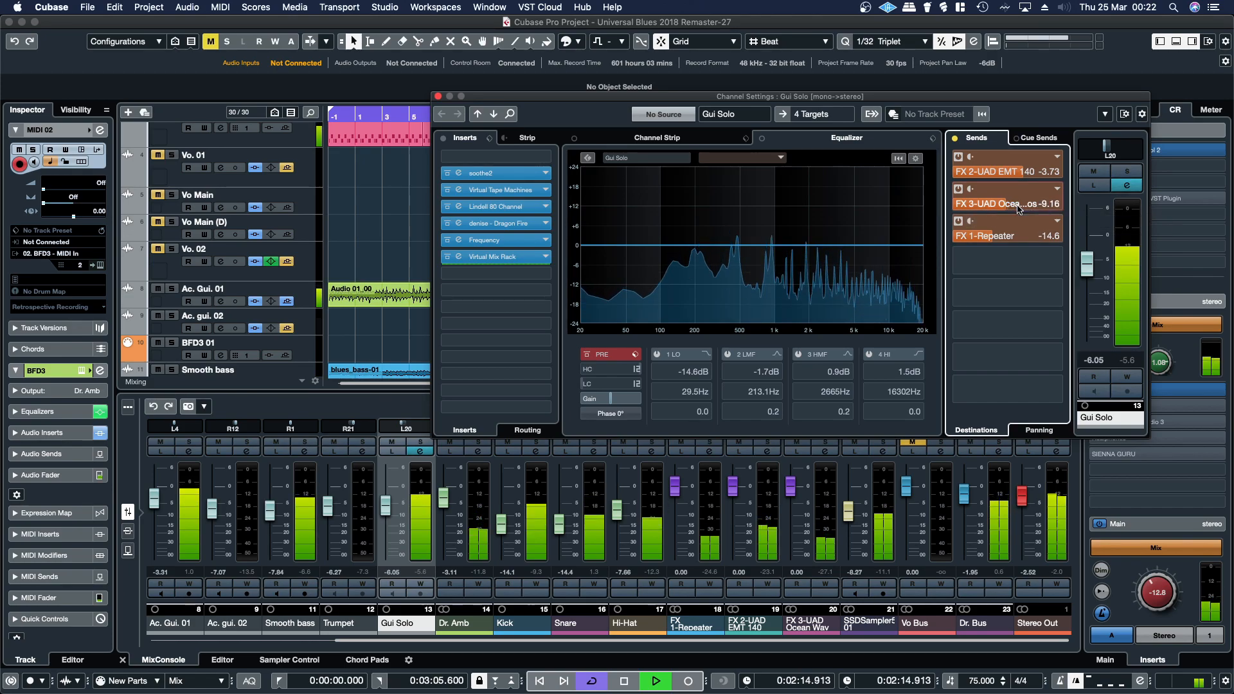
{"action": "left_click_drag", "start_coordinate": [1018, 206], "coordinate": [996, 230]}
{"action": "left_click", "coordinate": [1018, 174]}
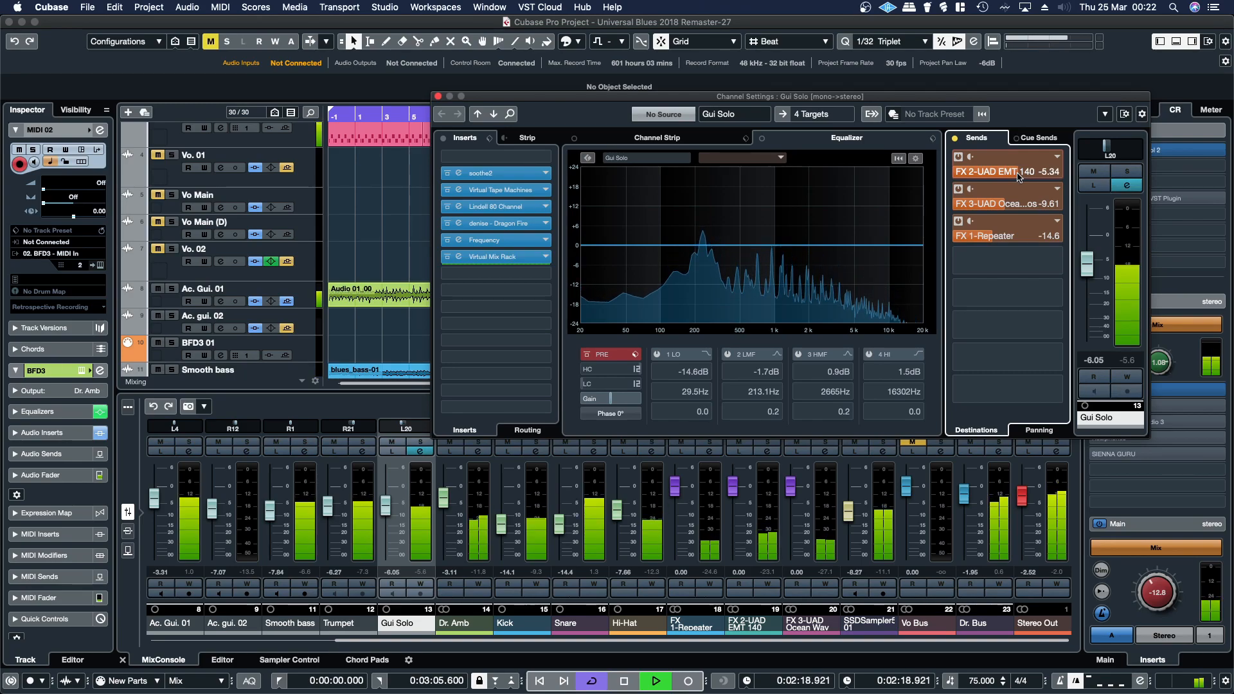
- Raise the dynamic threshold of band 7 to -50.8 dB in Gui Solo's Frequency EQ and close the plug-in
{"action": "left_click", "coordinate": [491, 239]}
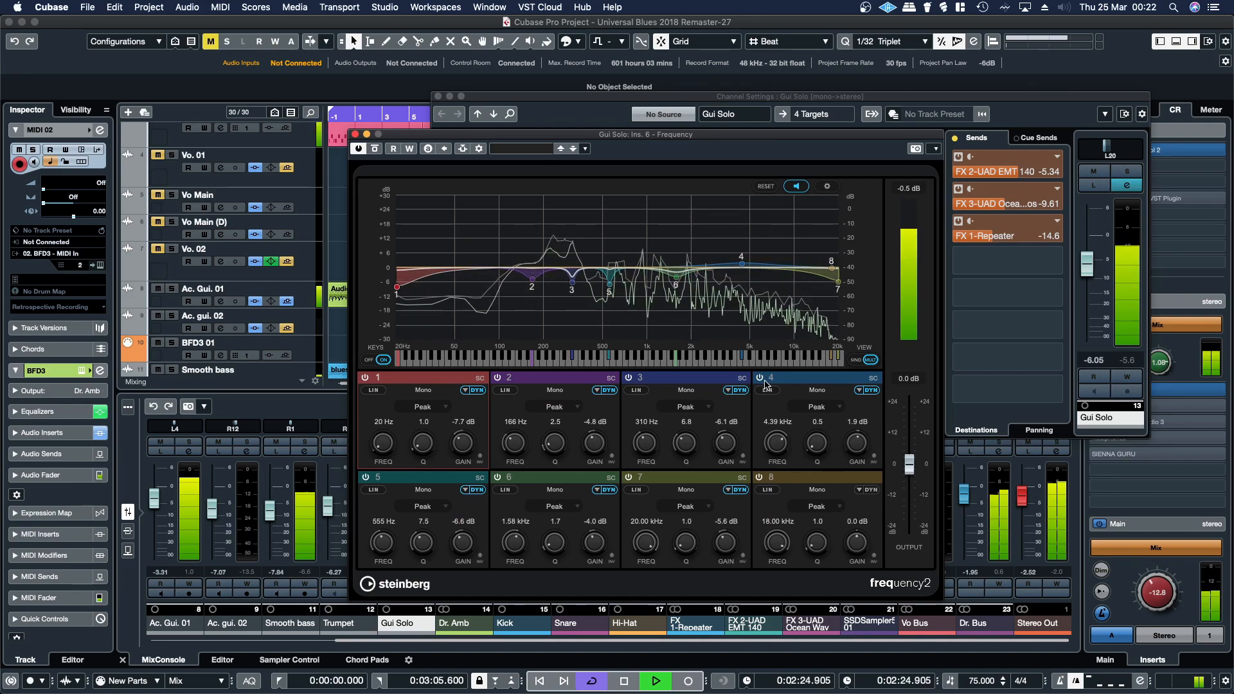
{"action": "left_click", "coordinate": [729, 490]}
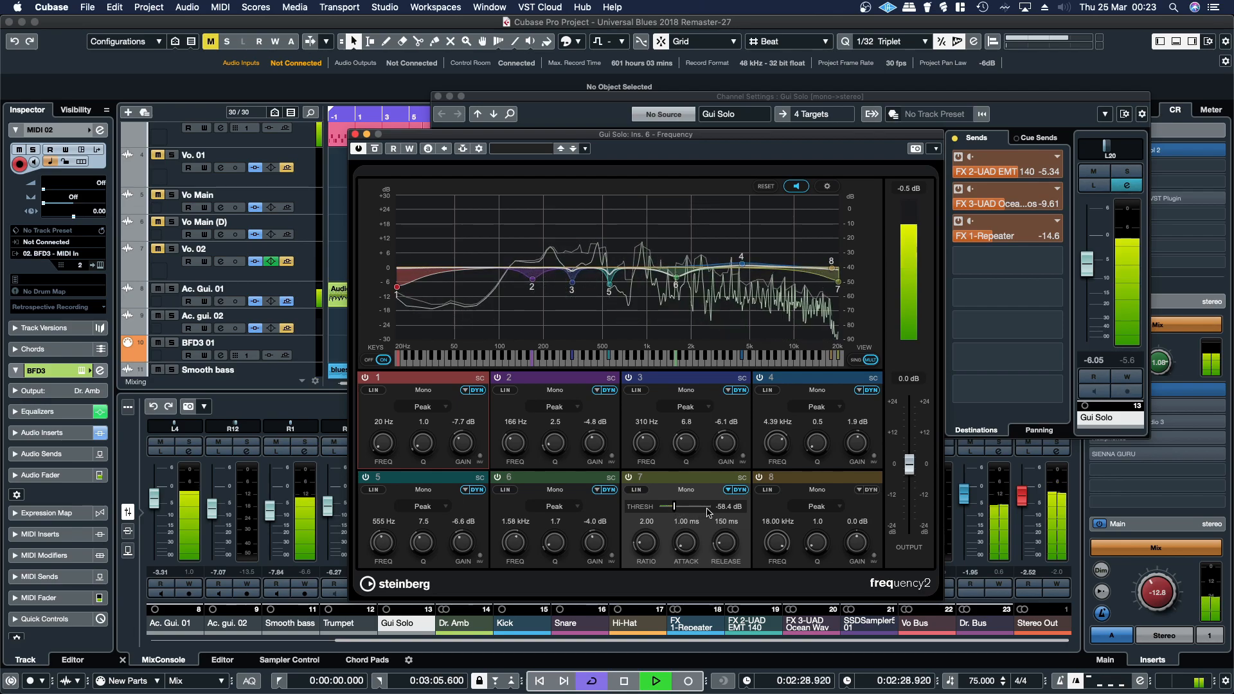
{"action": "left_click_drag", "start_coordinate": [675, 506], "coordinate": [679, 506]}
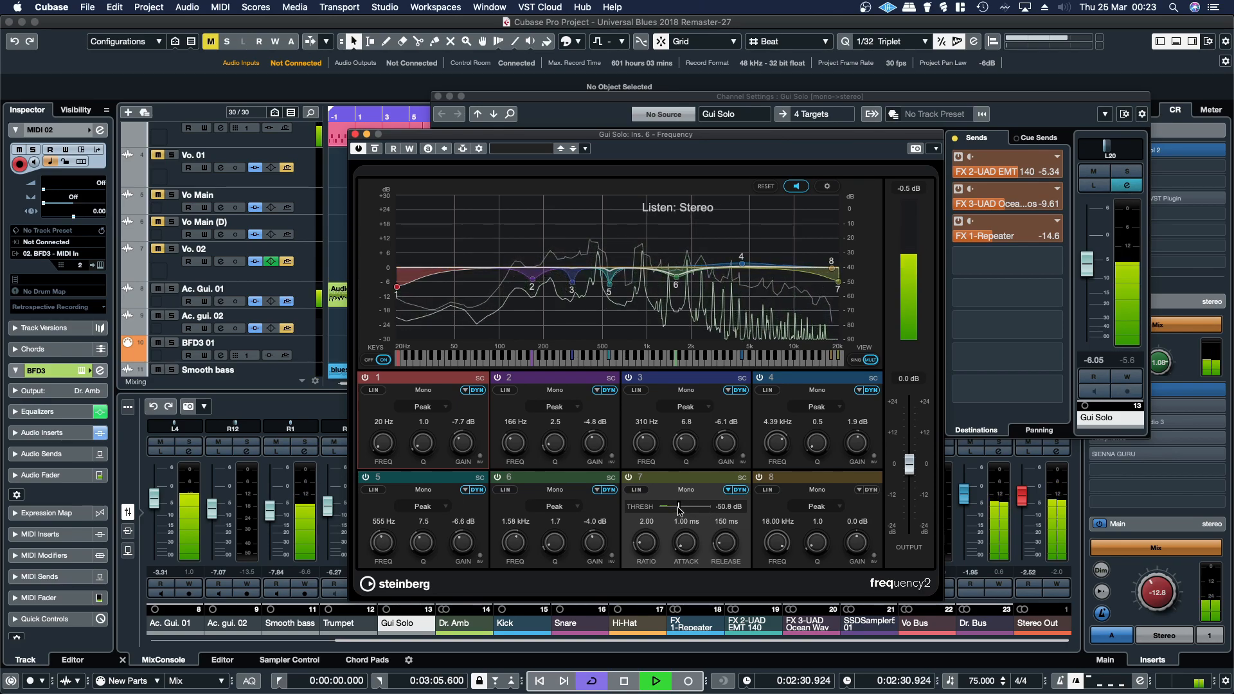
{"action": "left_click", "coordinate": [355, 134]}
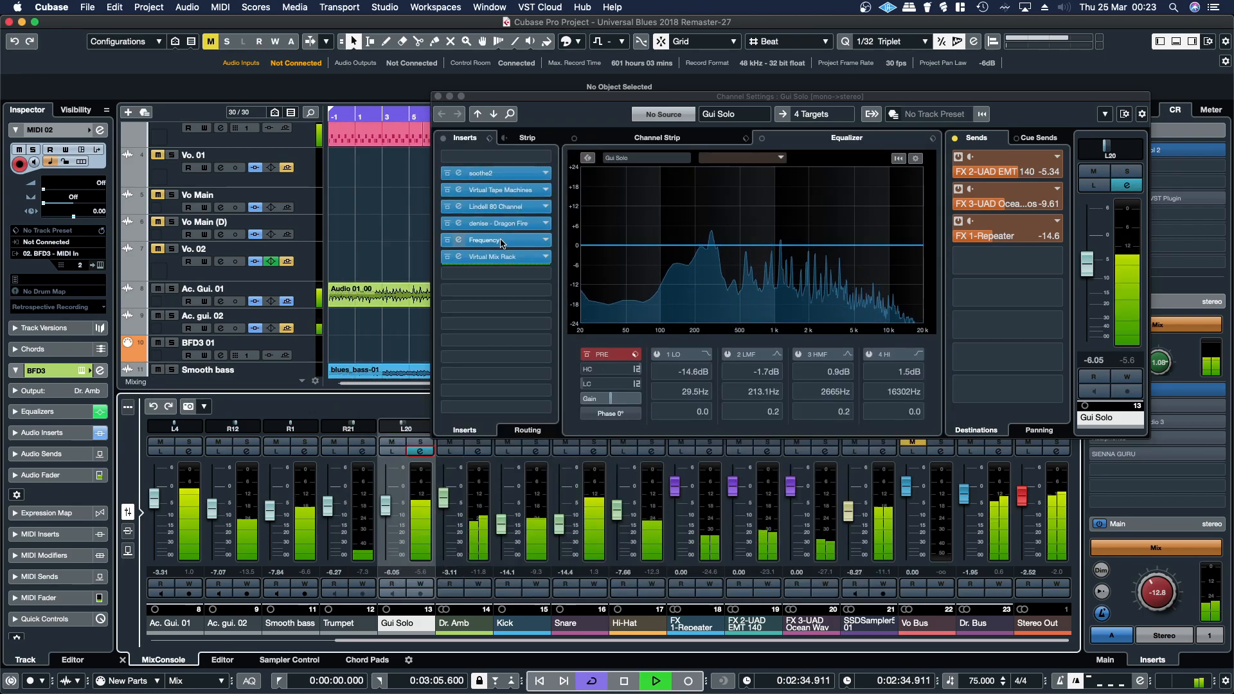
- Re-examine the Frequency EQ curve on Gui Solo during playback, close the plug-in and channel windows, and stop playback
{"action": "left_click", "coordinate": [506, 245]}
{"action": "left_click", "coordinate": [508, 245]}
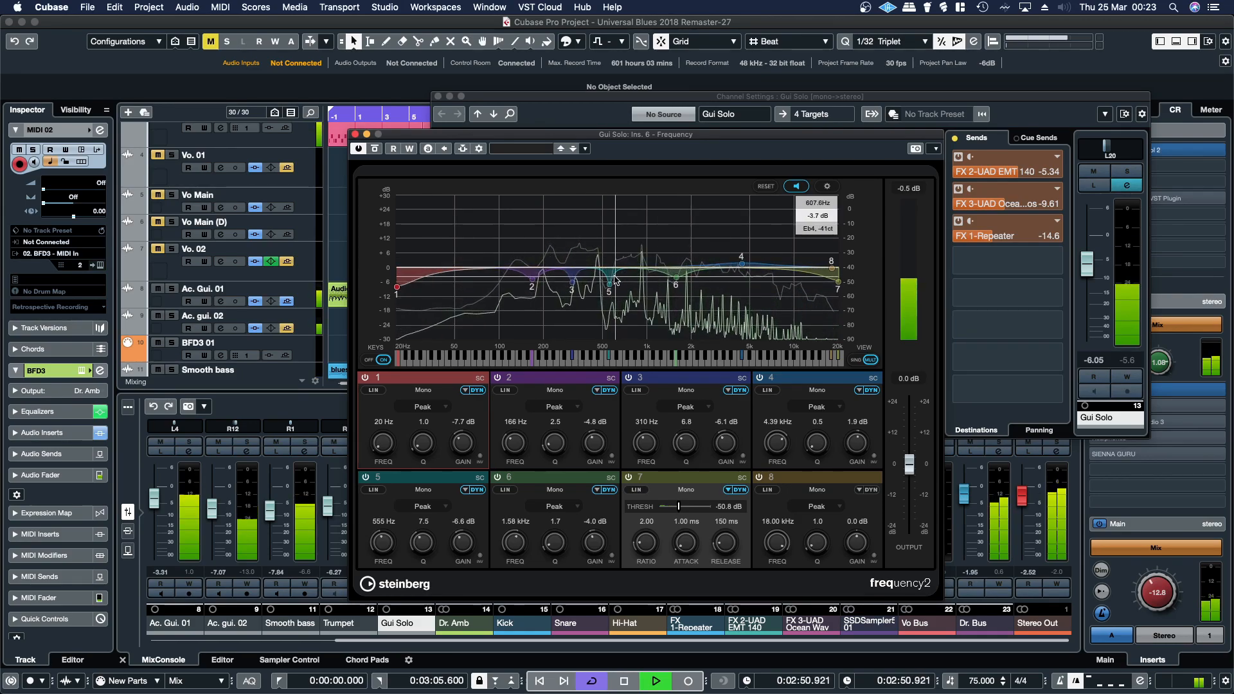
{"action": "left_click", "coordinate": [354, 135]}
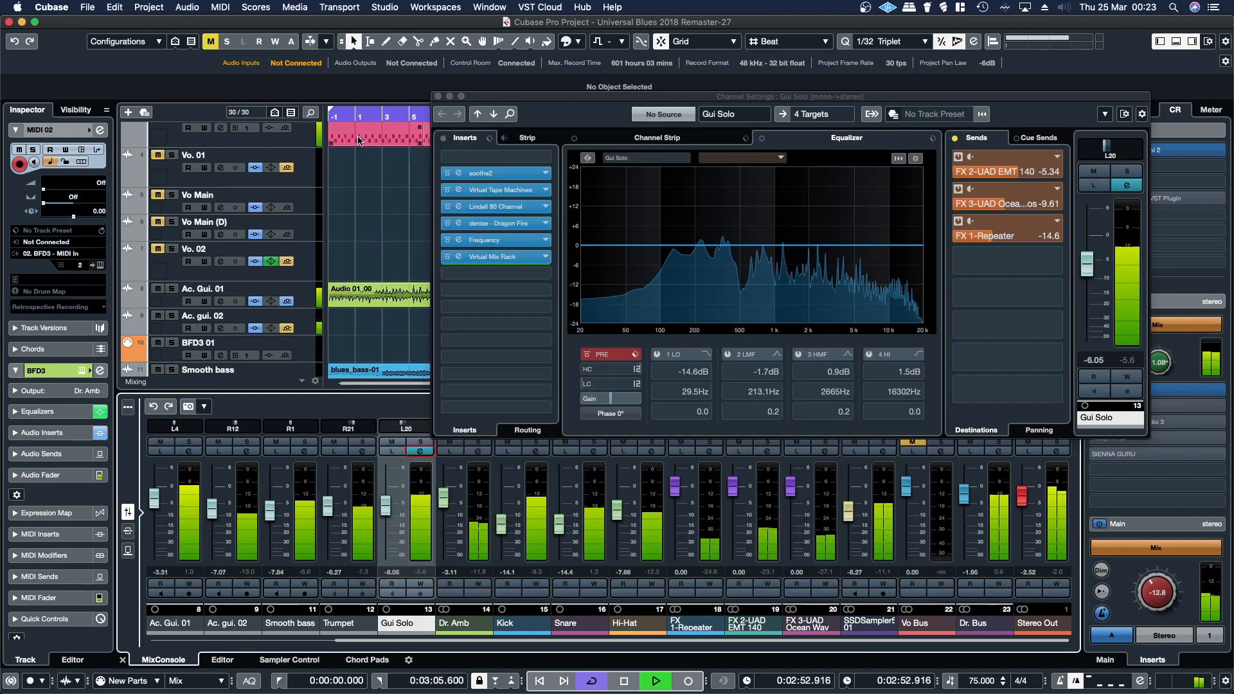
{"action": "left_click", "coordinate": [438, 96]}
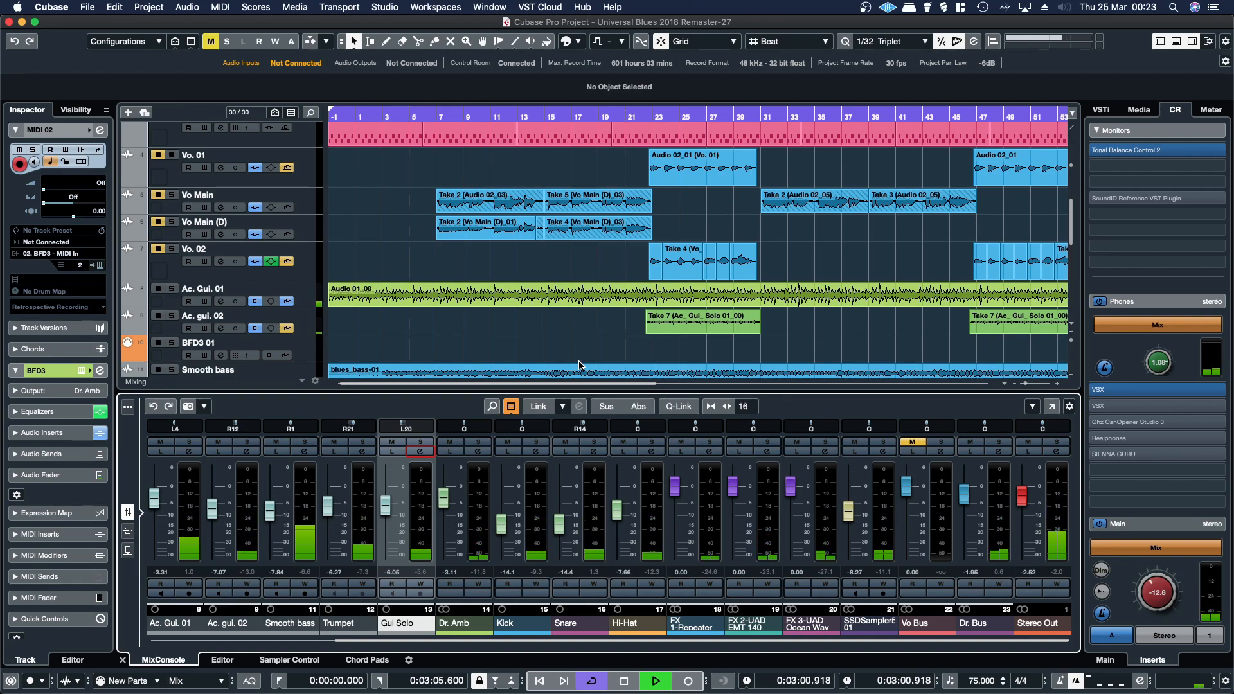
{"action": "key", "text": "space"}
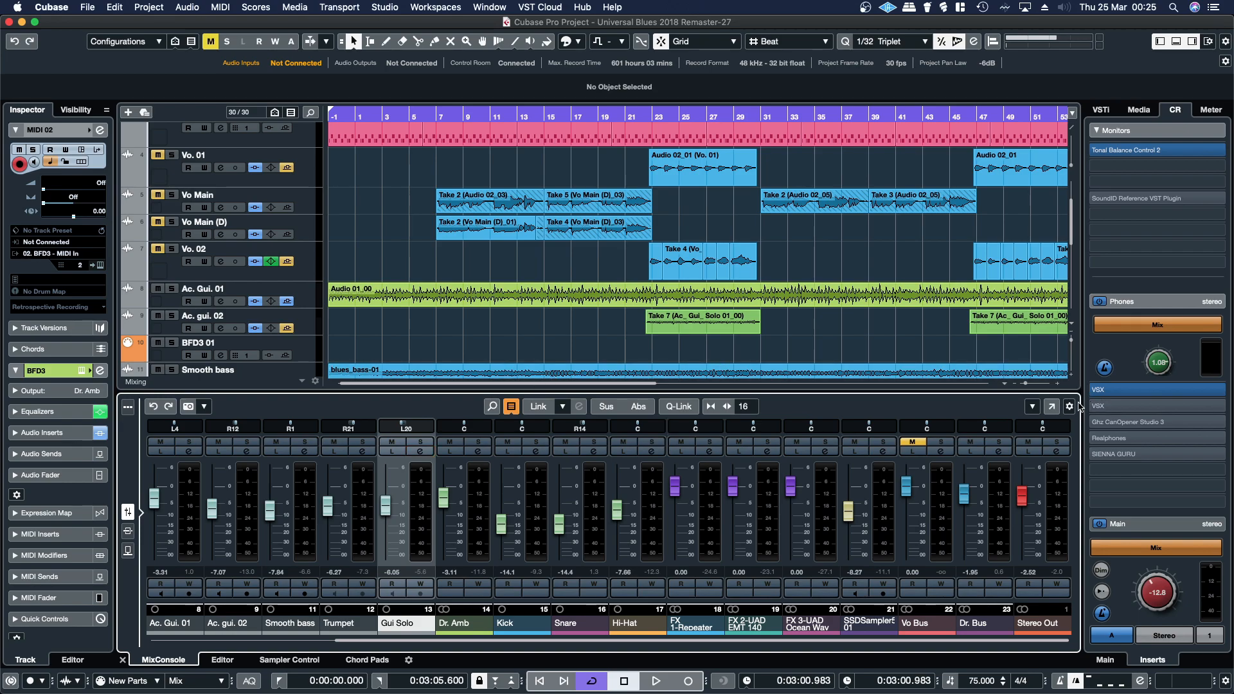
- Open the MixConsole in its own window and inspect the channel latency overviews of Vo Bus and FX 2-UAD EMT 140
{"action": "left_click", "coordinate": [1051, 406]}
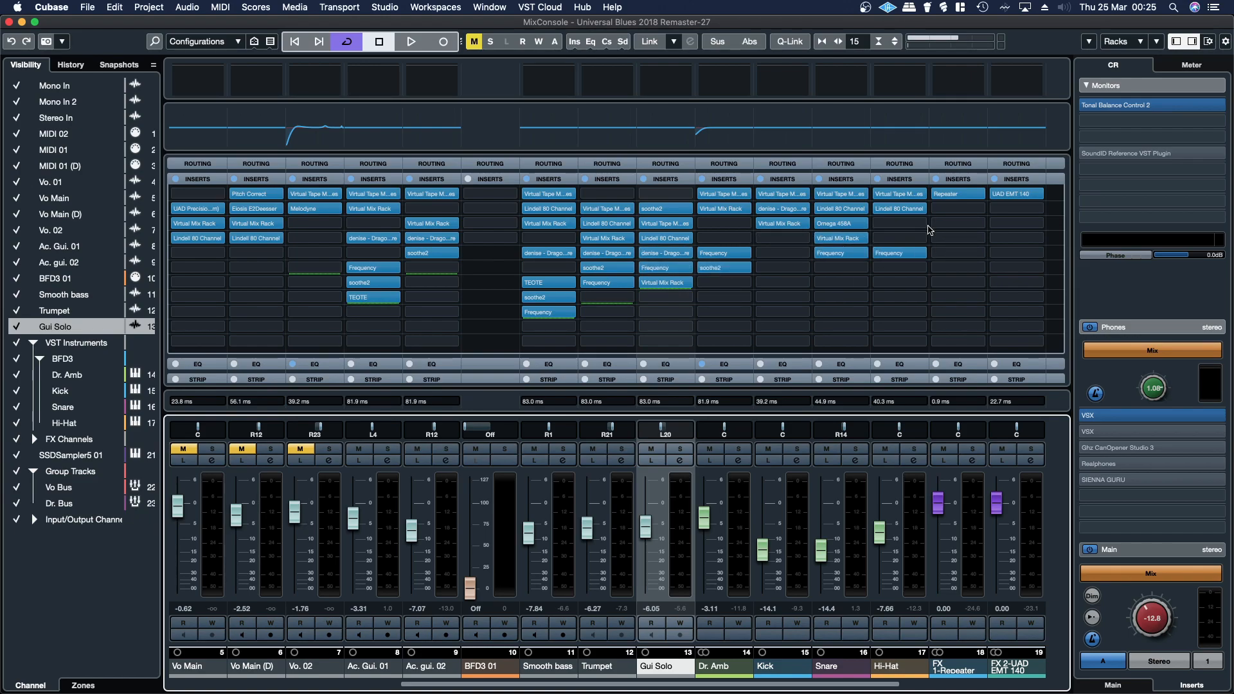
{"action": "scroll", "coordinate": [988, 672], "scroll_direction": "right", "scroll_amount": 8}
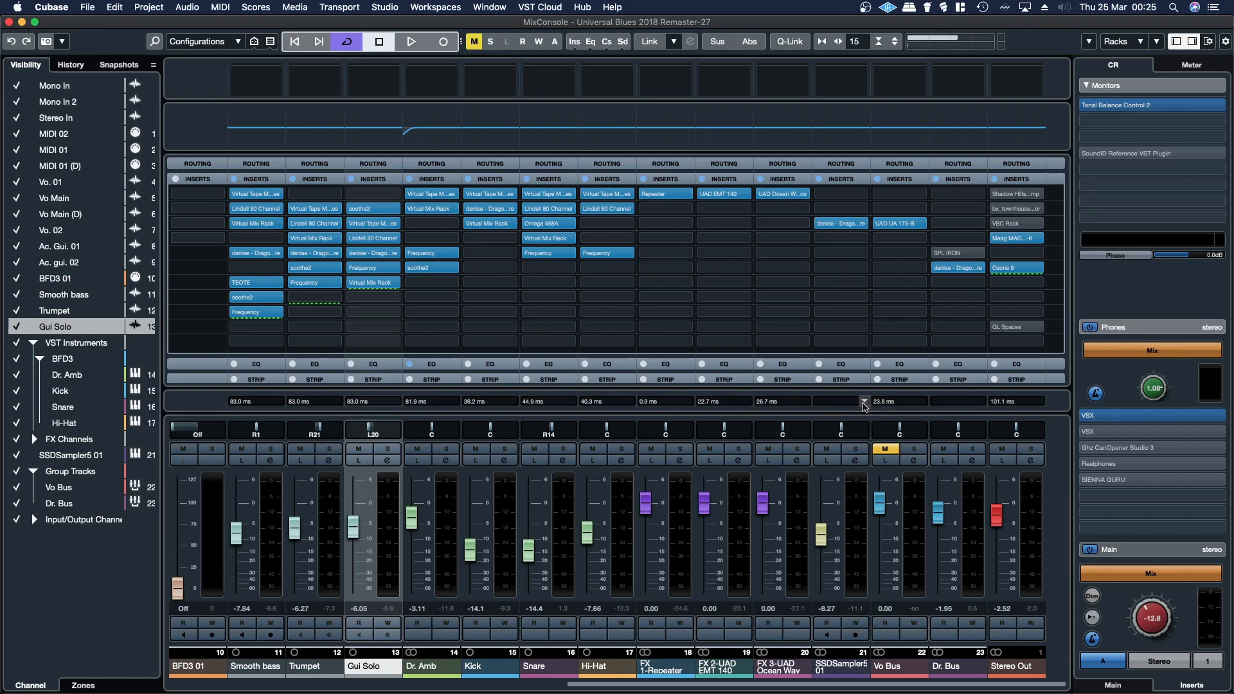
{"action": "left_click", "coordinate": [918, 405]}
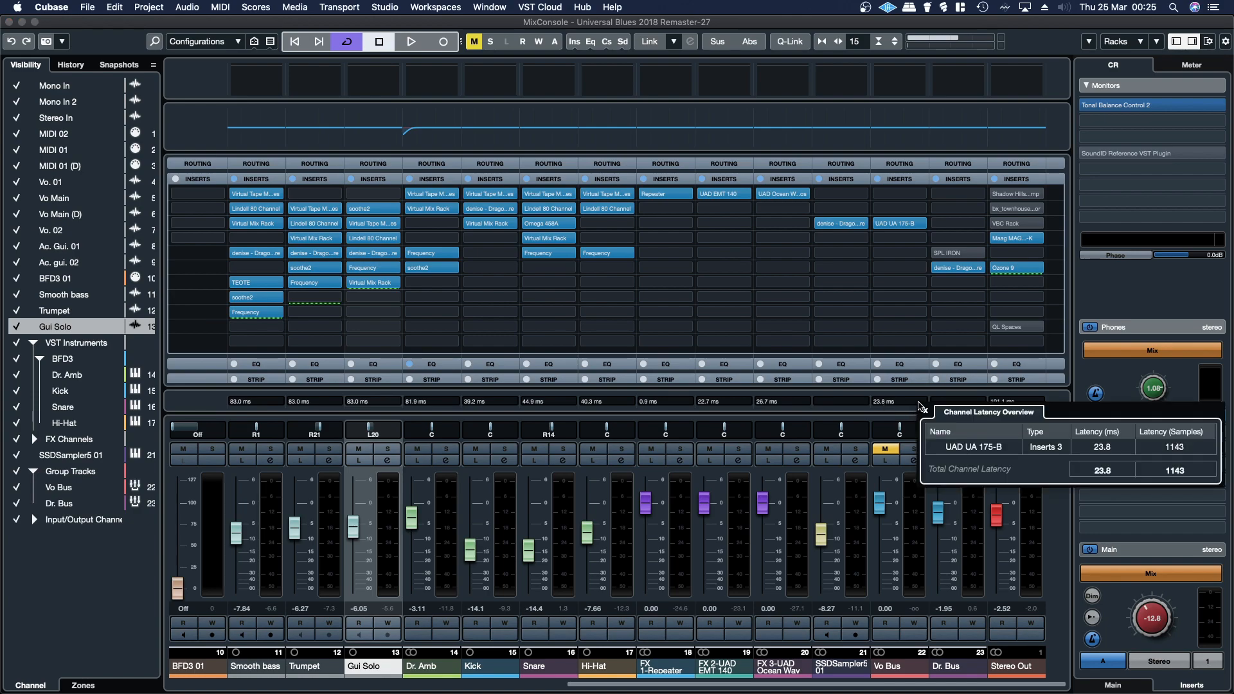
{"action": "left_click", "coordinate": [731, 404]}
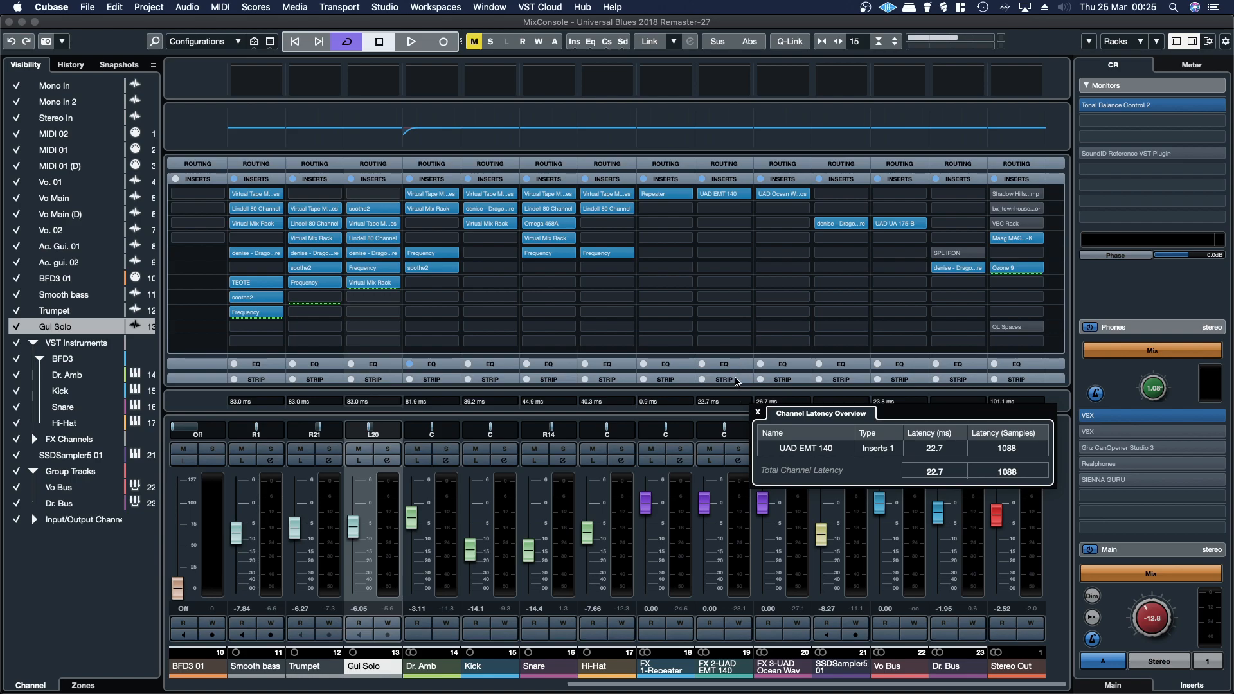
{"action": "left_click", "coordinate": [726, 412]}
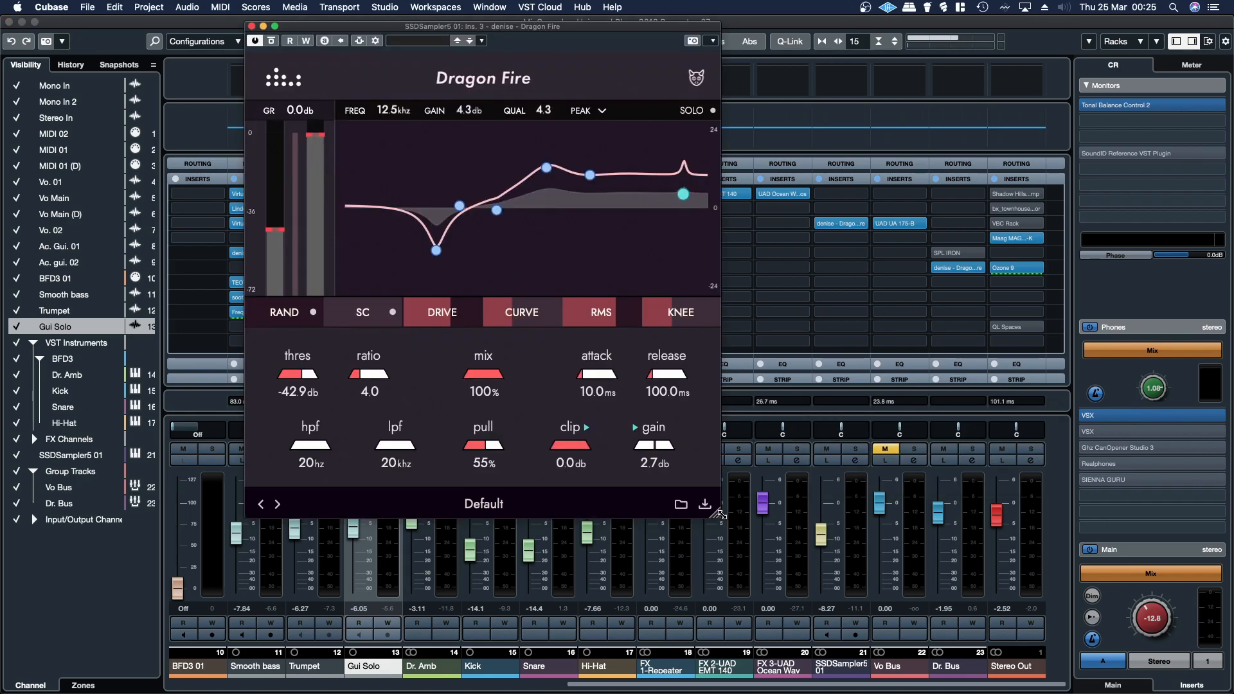
- Open the Dragon Fire insert on SSDSampler5 01, enlarge its window and reposition it over the middle of the mixer
{"action": "left_click_drag", "start_coordinate": [719, 514], "coordinate": [825, 621]}
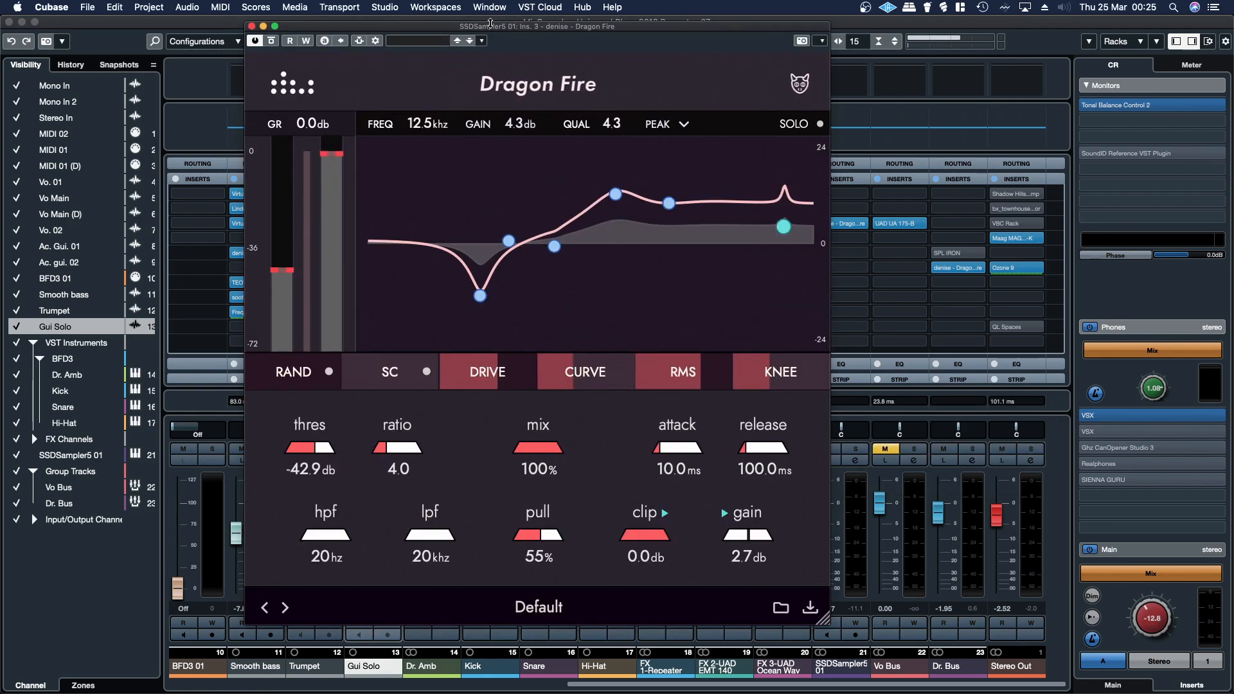
{"action": "left_click_drag", "start_coordinate": [487, 29], "coordinate": [572, 37]}
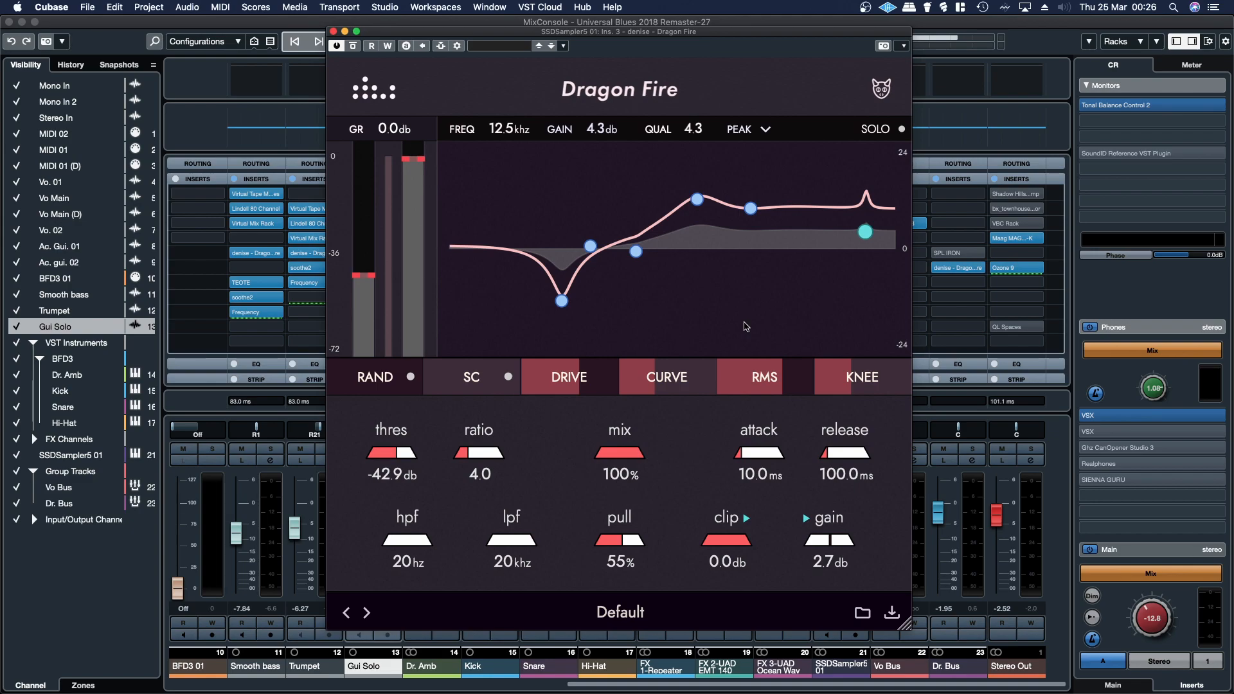
{"action": "left_click_drag", "start_coordinate": [639, 36], "coordinate": [685, 43]}
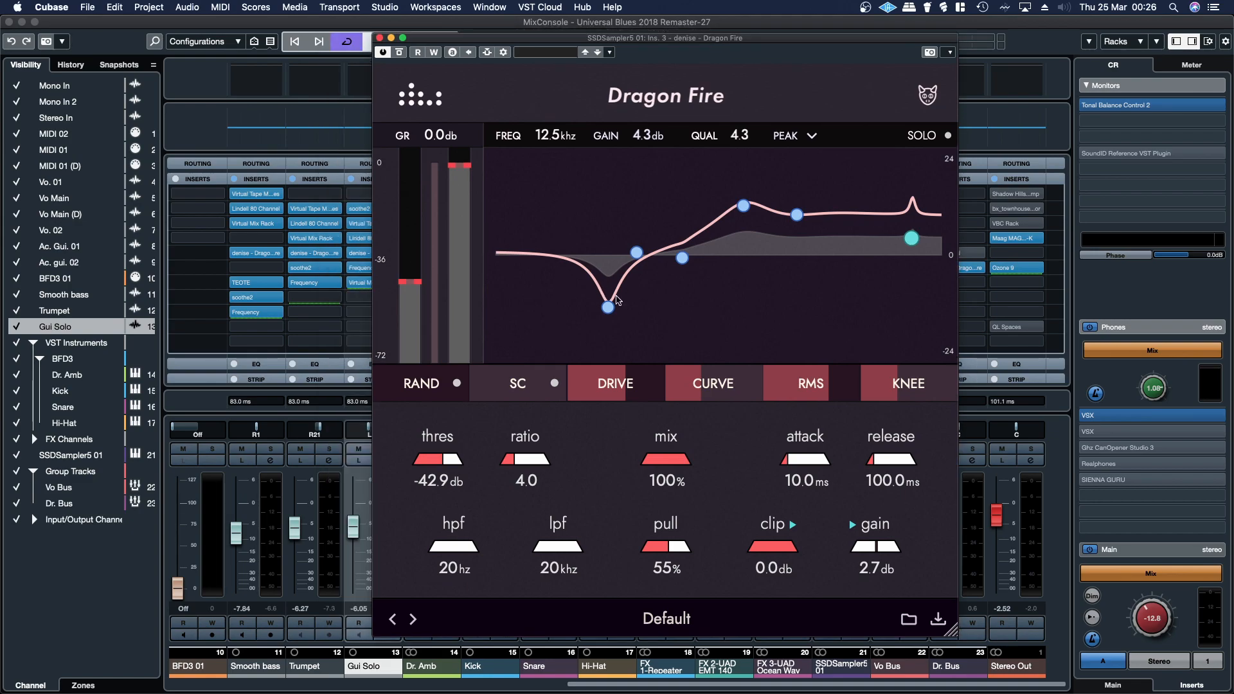